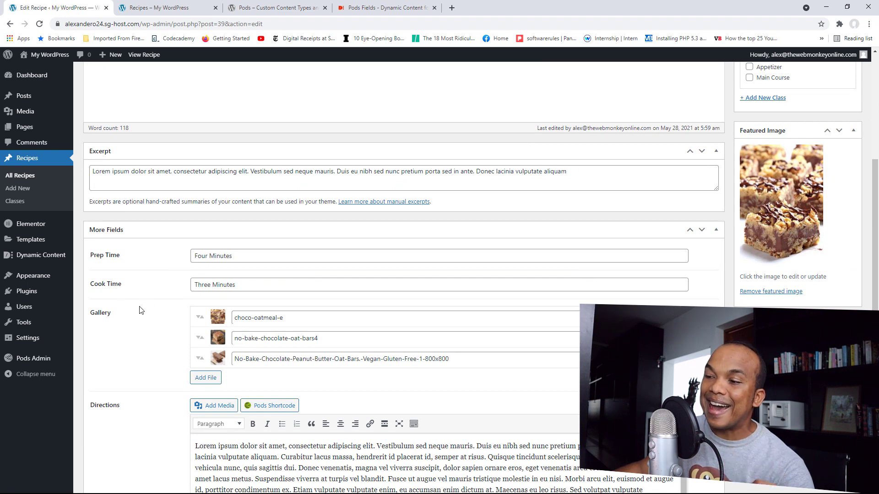
# Look over the recipe's More Fields section and bring up the Pods Fields widget page
pyautogui.scroll(-2, 504, 286)
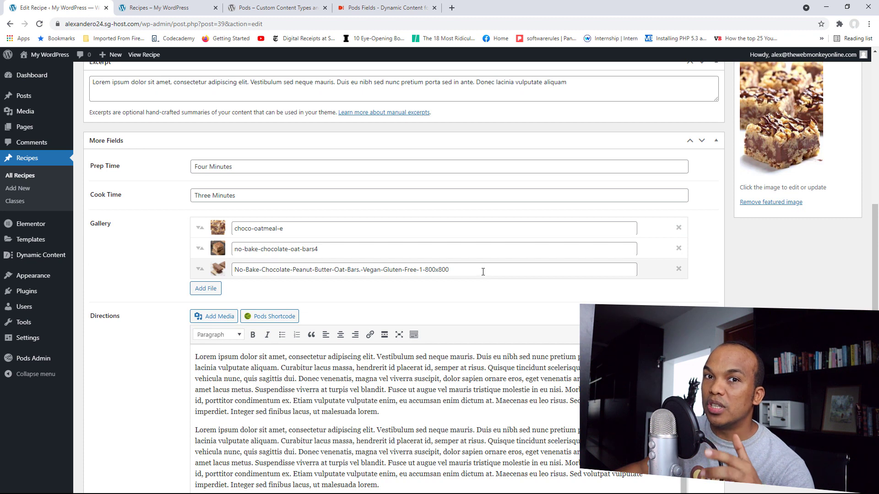
pyautogui.click(352, 4)
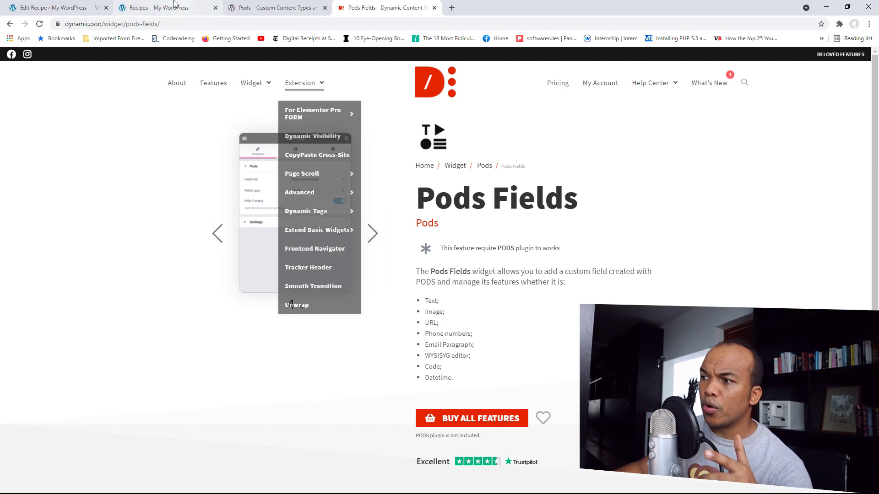
# Go from the published Recipes page to the site's dashboard and view the list of recipe classes
pyautogui.click(160, 8)
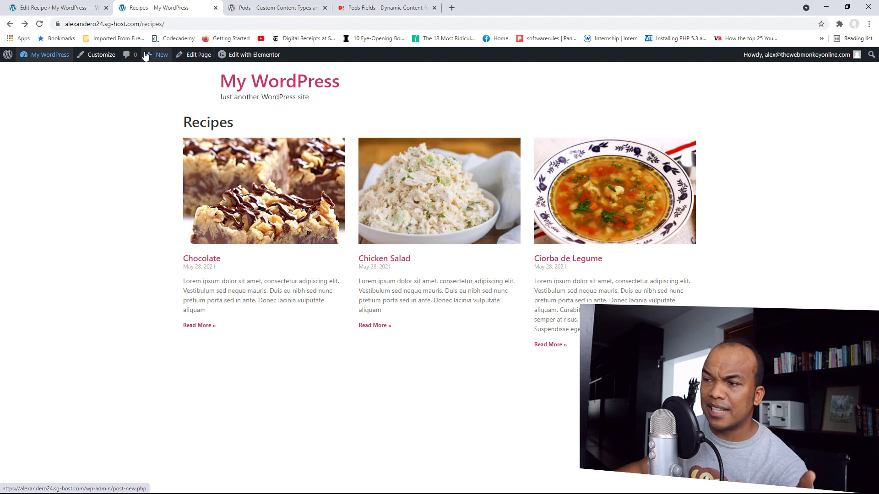
pyautogui.click(59, 55)
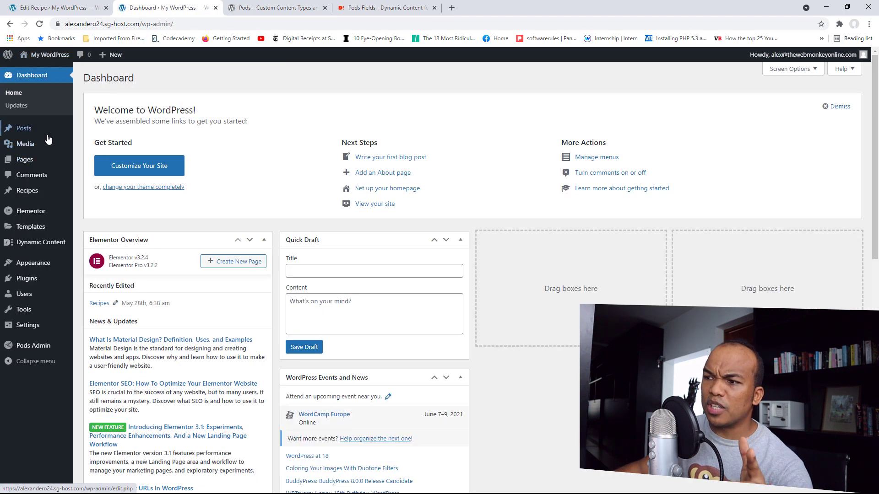
pyautogui.moveTo(51, 197)
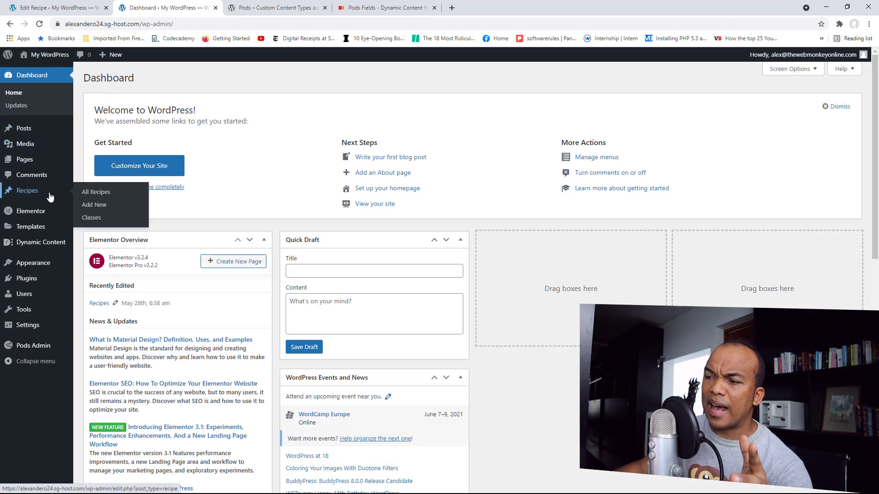
pyautogui.click(99, 224)
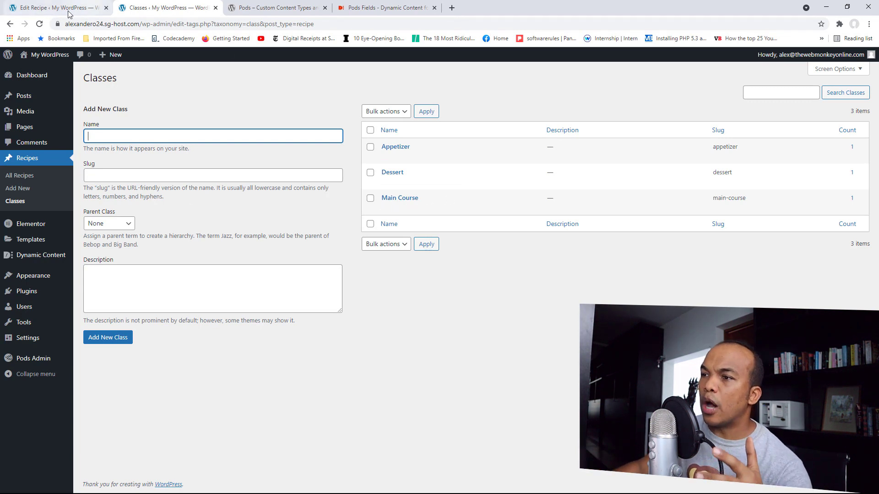
# View the published Recipes page from the site's list of pages
pyautogui.moveTo(50, 58)
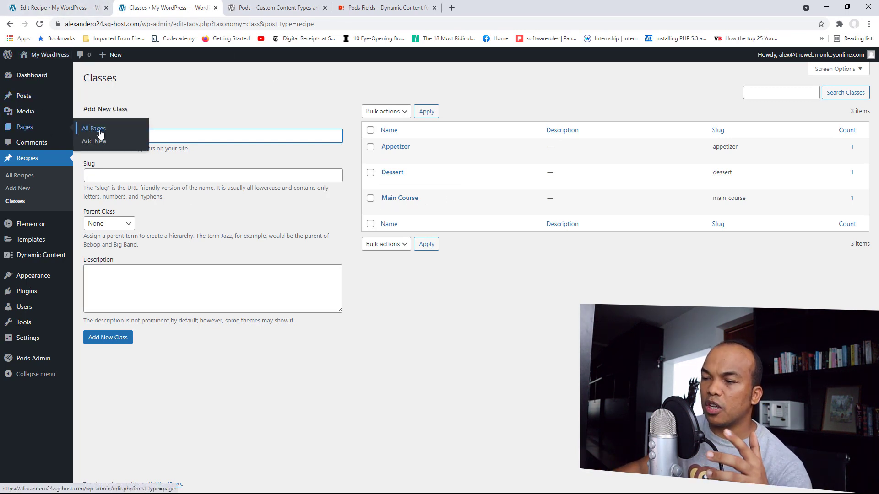
pyautogui.click(100, 133)
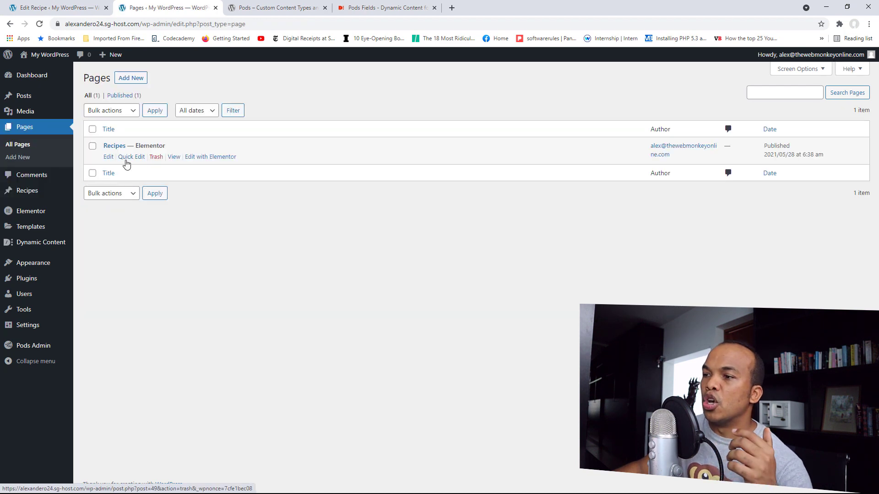
pyautogui.click(177, 159)
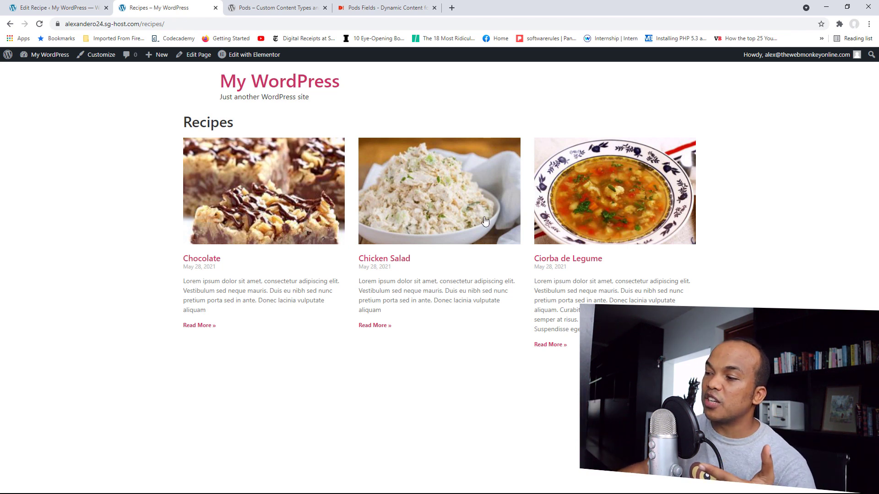
# Examine the Ciorba de Legume recipe page from its featured image through the gallery to the directions, and return to the Pods Fields page
pyautogui.click(583, 261)
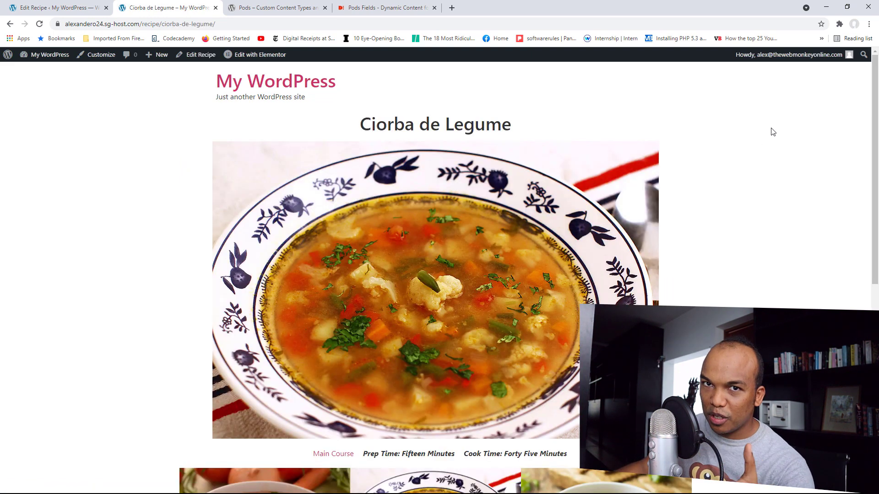
pyautogui.scroll(-5, 864, 200)
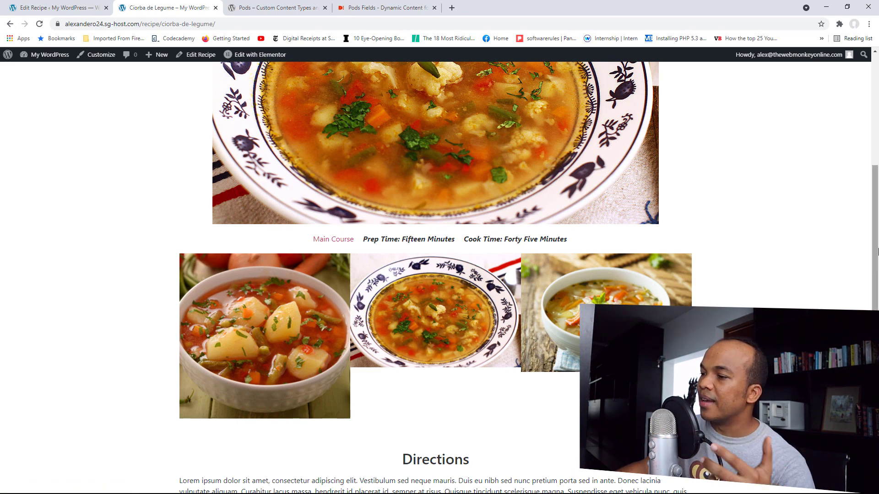
pyautogui.moveTo(874, 258); pyautogui.dragTo(862, 349)
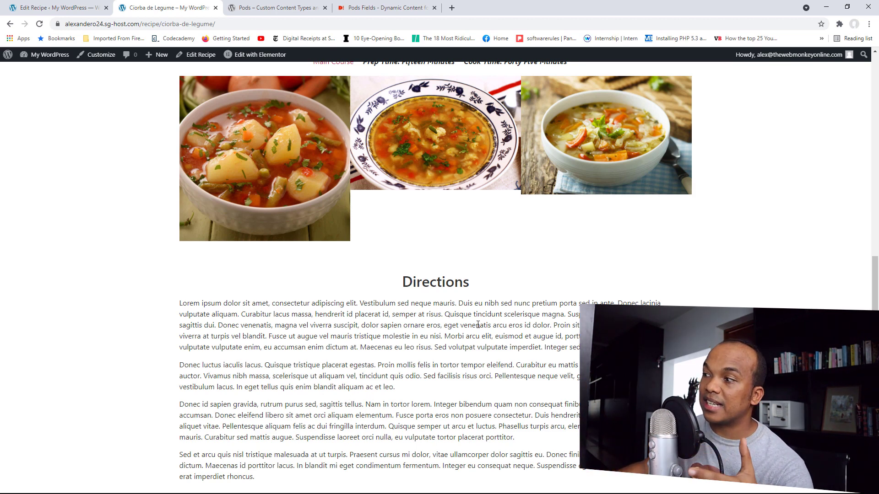
pyautogui.scroll(9, 477, 324)
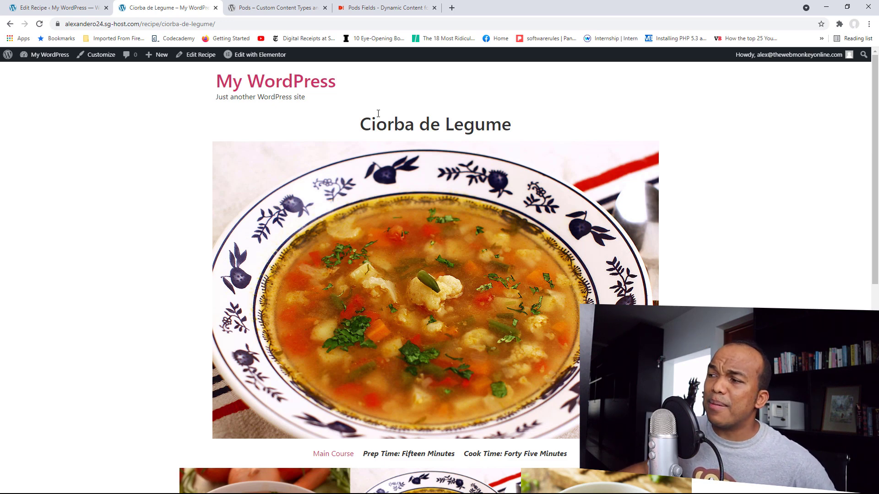
pyautogui.click(394, 8)
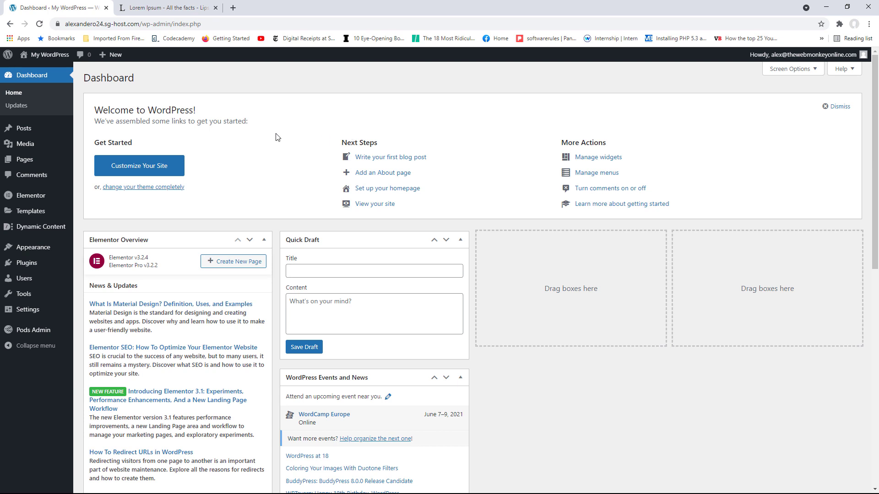
# Create a new pod as a custom post type with the singular label Recipe and the plural label Recipes
pyautogui.moveTo(43, 333)
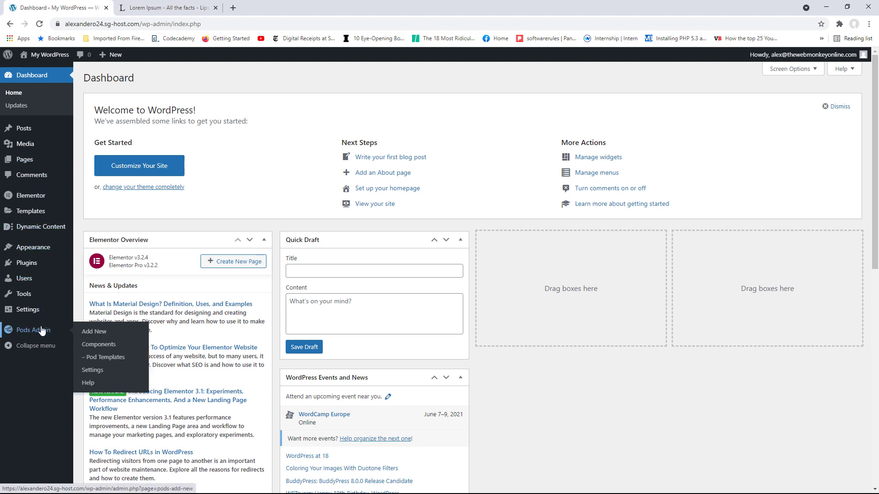
pyautogui.click(92, 333)
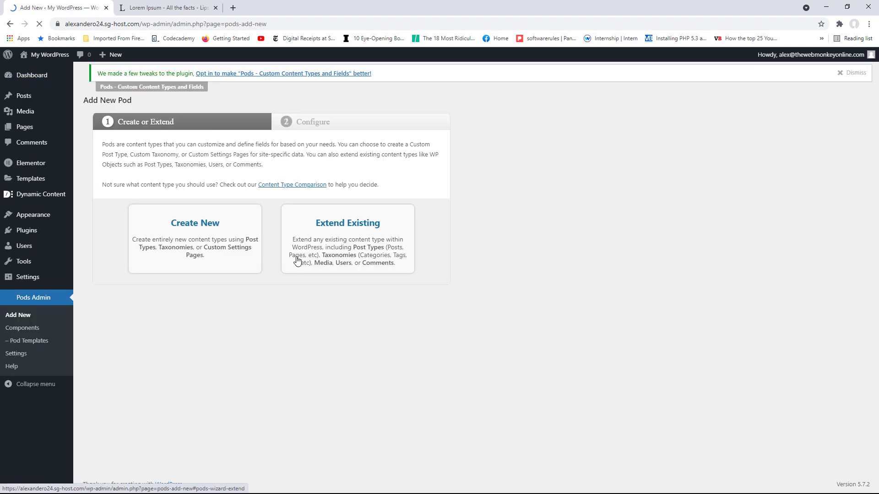
pyautogui.click(205, 243)
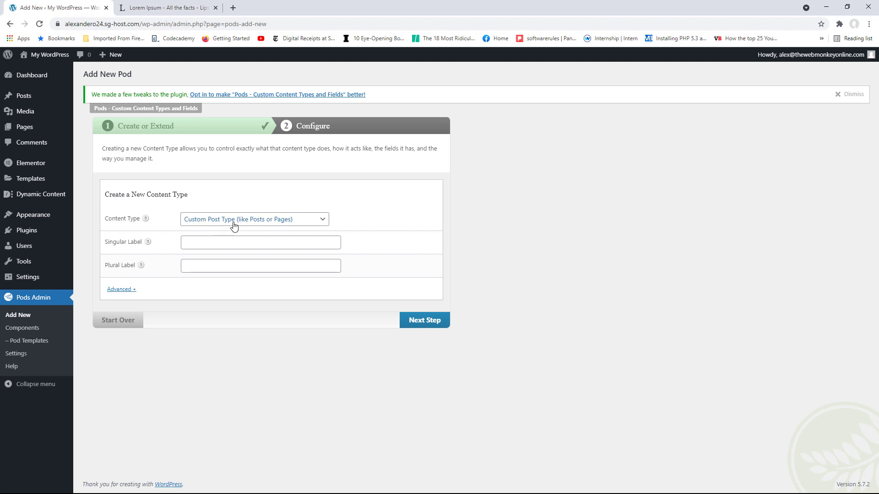
pyautogui.click(216, 242)
pyautogui.click(209, 263)
pyautogui.click(209, 266)
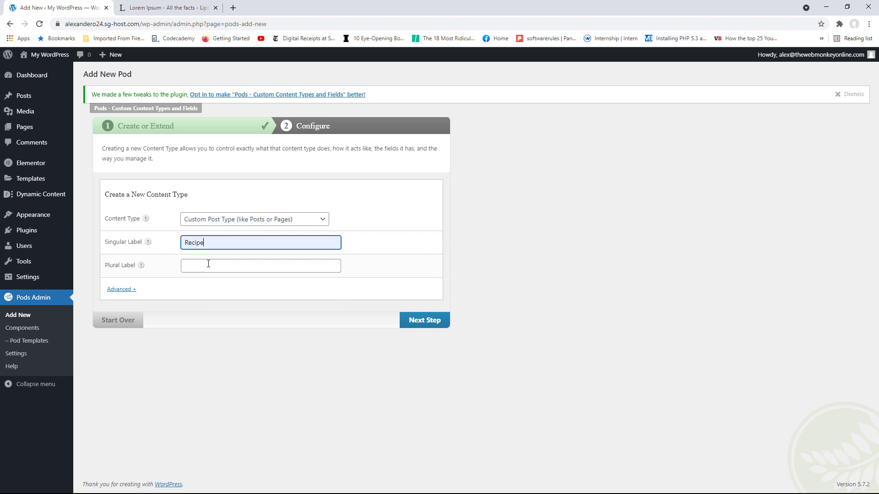
pyautogui.click(194, 287)
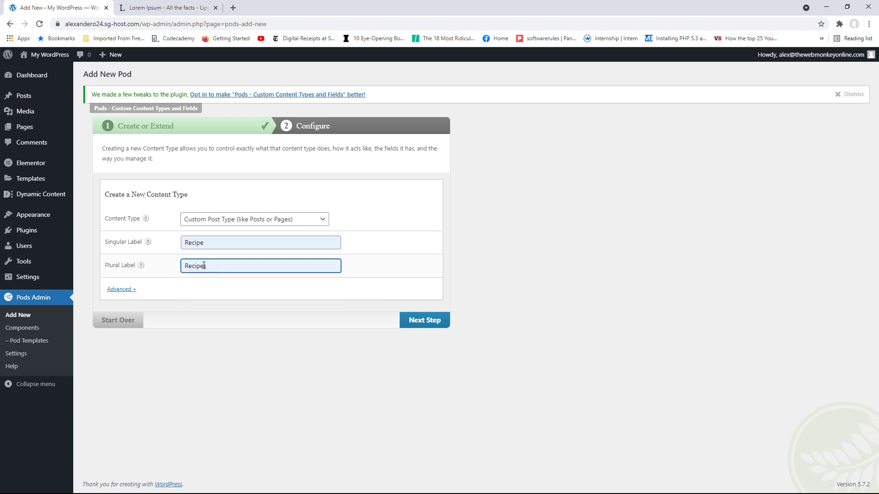
pyautogui.click(425, 321)
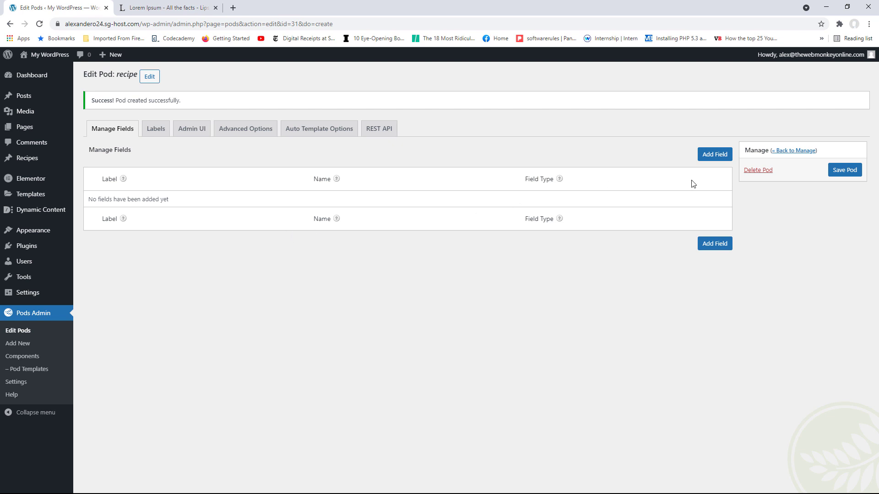
# Define a new Plain Text field in the recipe pod with the label Prep Time and the name prep_time
pyautogui.click(714, 154)
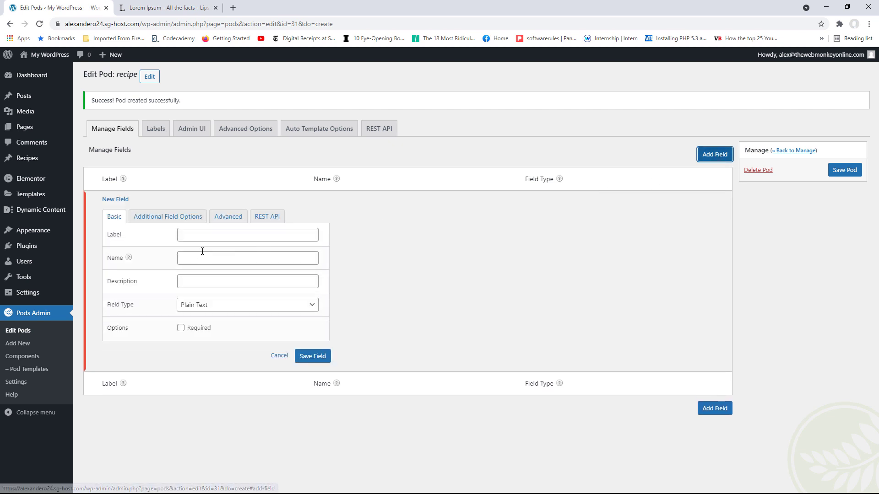
pyautogui.click(207, 239)
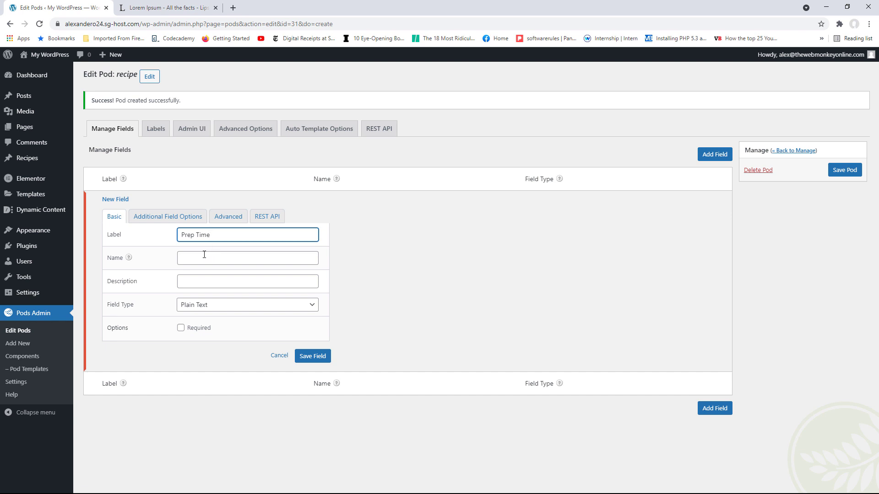
pyautogui.click(202, 257)
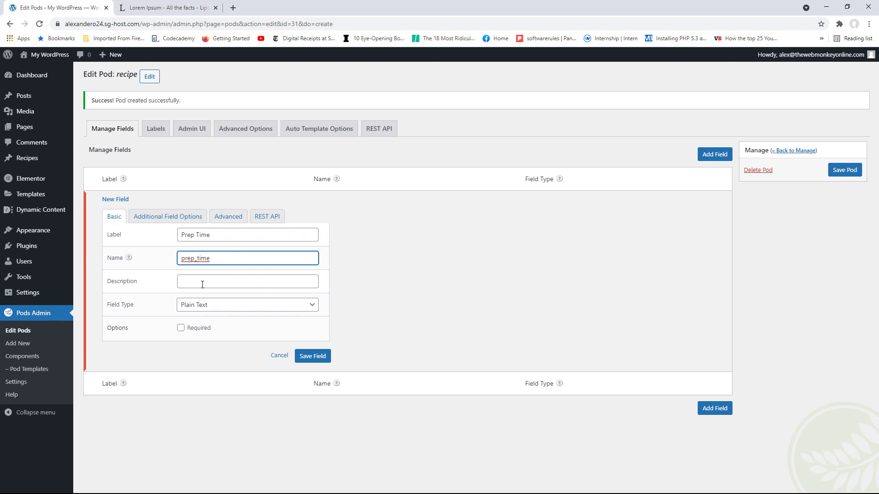
pyautogui.click(231, 311)
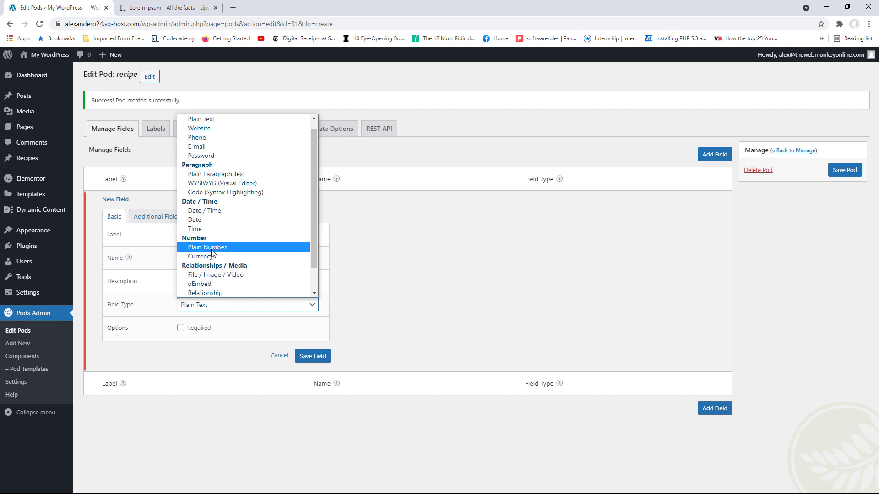
pyautogui.scroll(1, 211, 249)
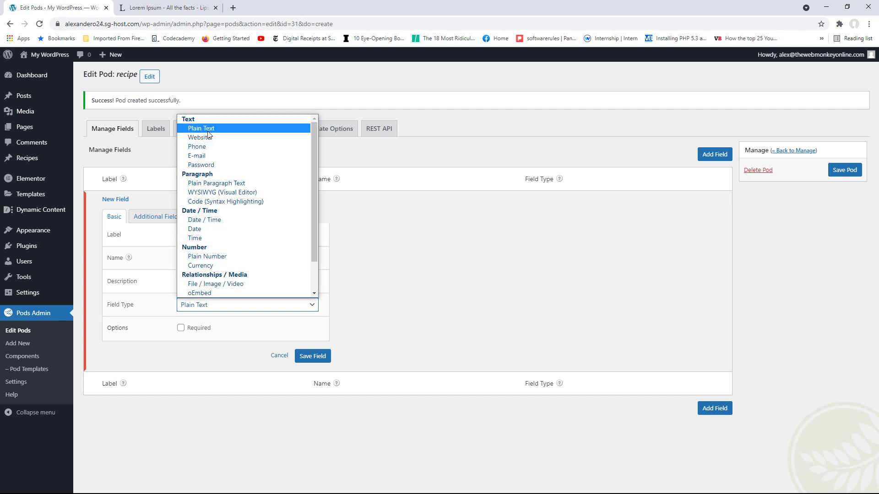
pyautogui.click(207, 132)
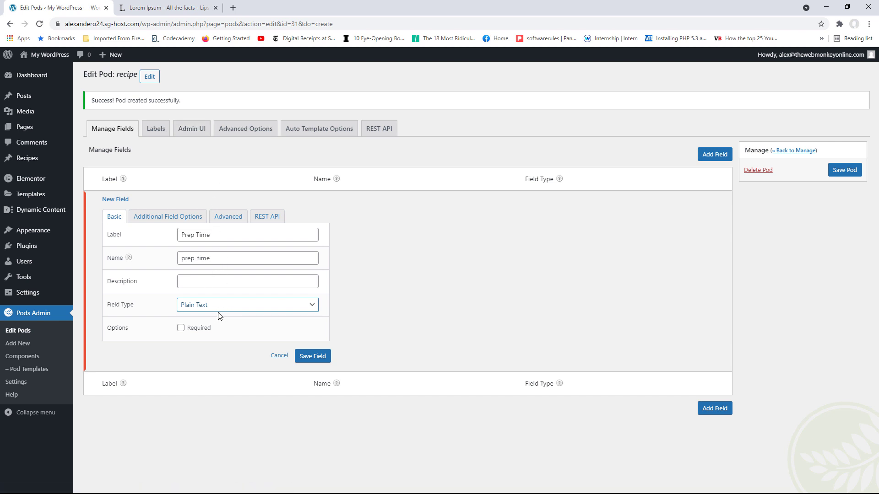
# Review the Prep Time field's additional and advanced options, and save the field
pyautogui.click(175, 221)
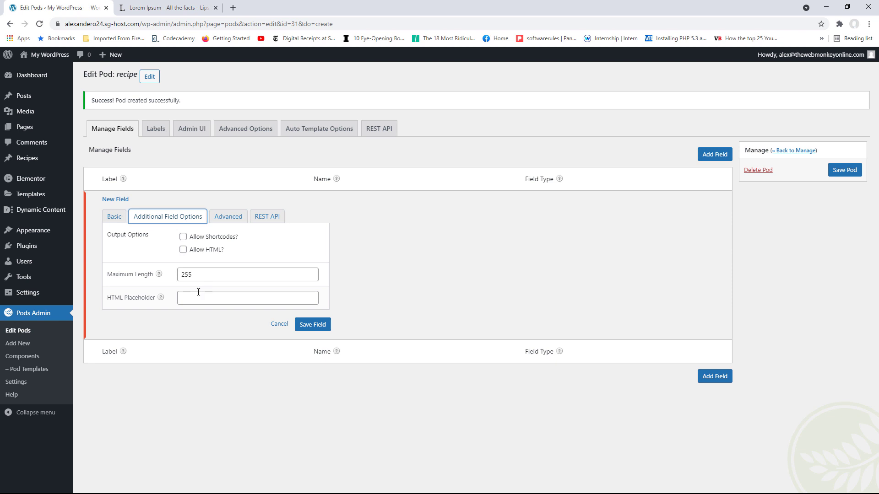
pyautogui.click(228, 218)
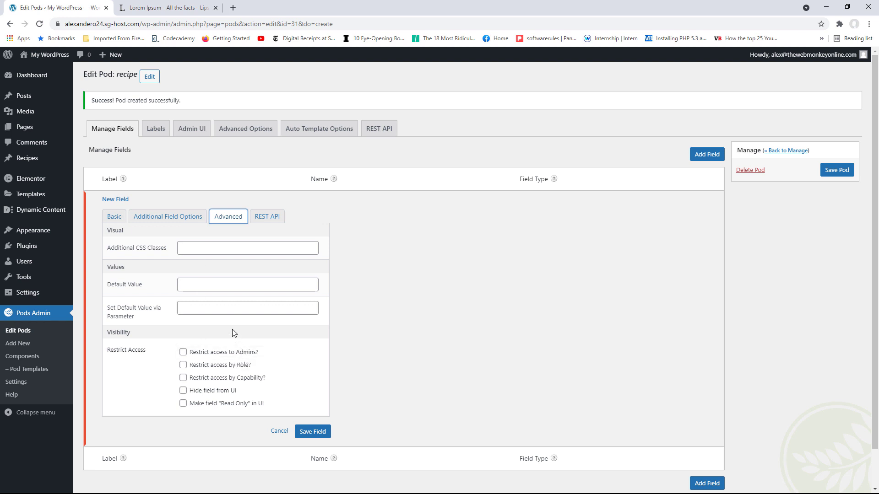
pyautogui.click(117, 222)
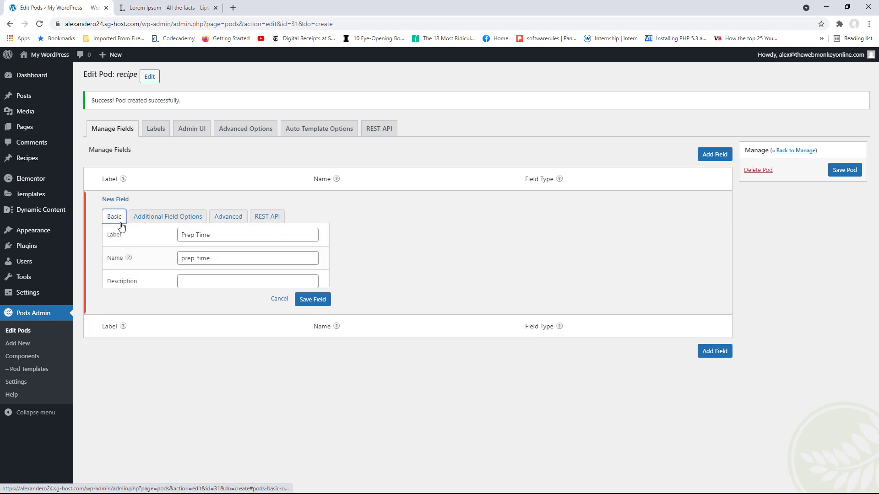
pyautogui.click(307, 362)
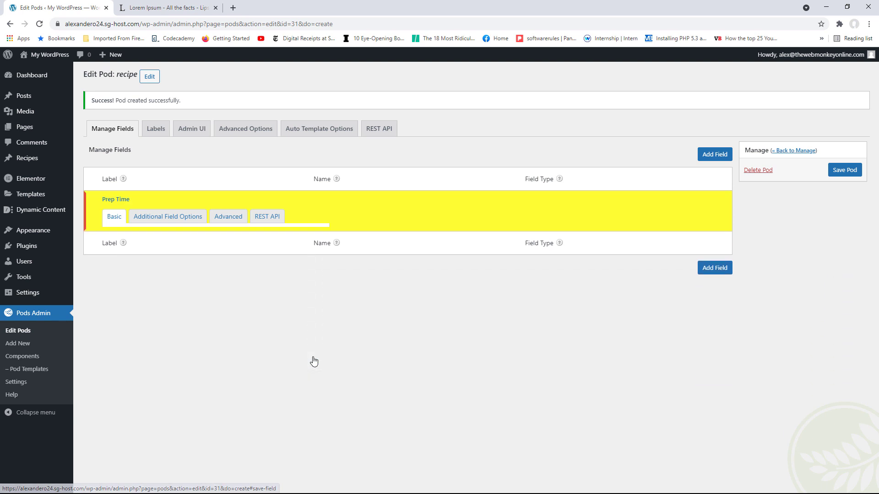
# Add and save a Plain Text field with the label Cook Time and the name cook_time
pyautogui.click(714, 155)
pyautogui.click(215, 261)
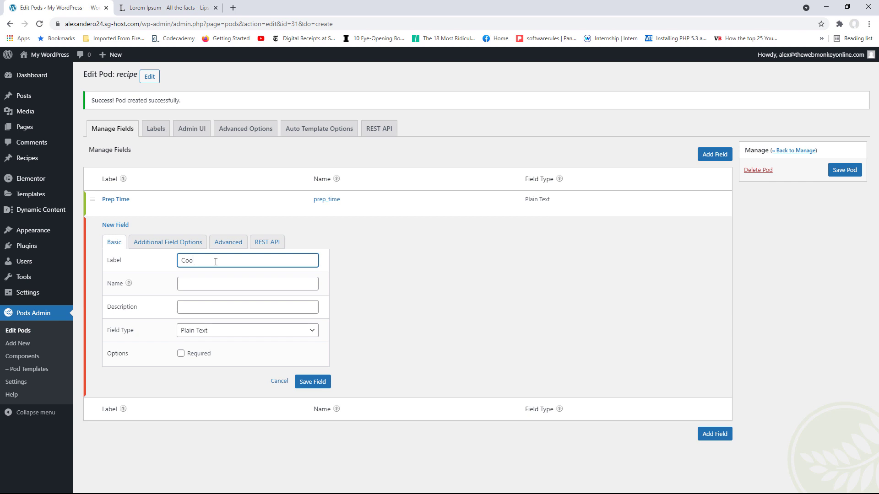
pyautogui.write('Cook Time')
pyautogui.click(200, 286)
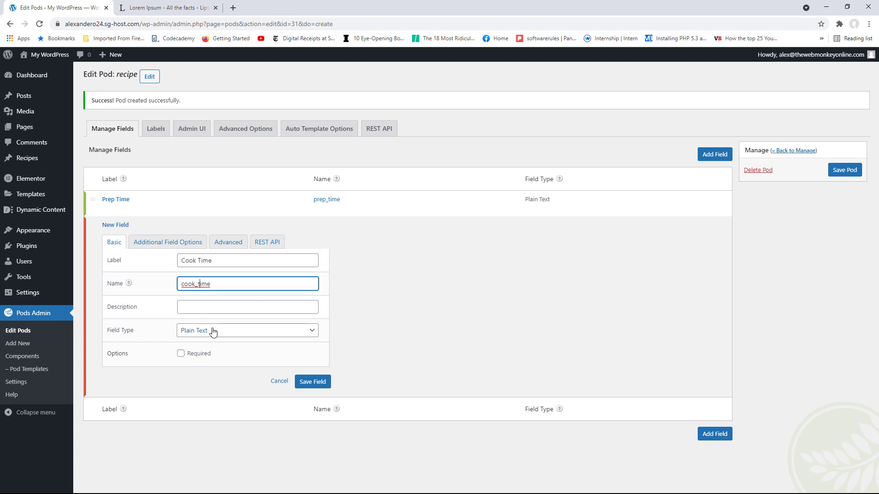
pyautogui.click(308, 383)
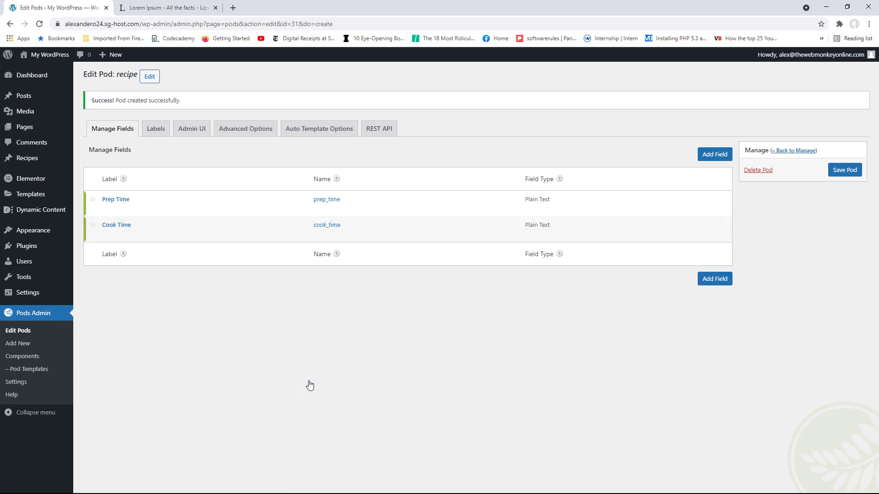
# Add a new field to the recipe pod with the label Gallery, the name gallery and the type File / Image / Video
pyautogui.click(714, 154)
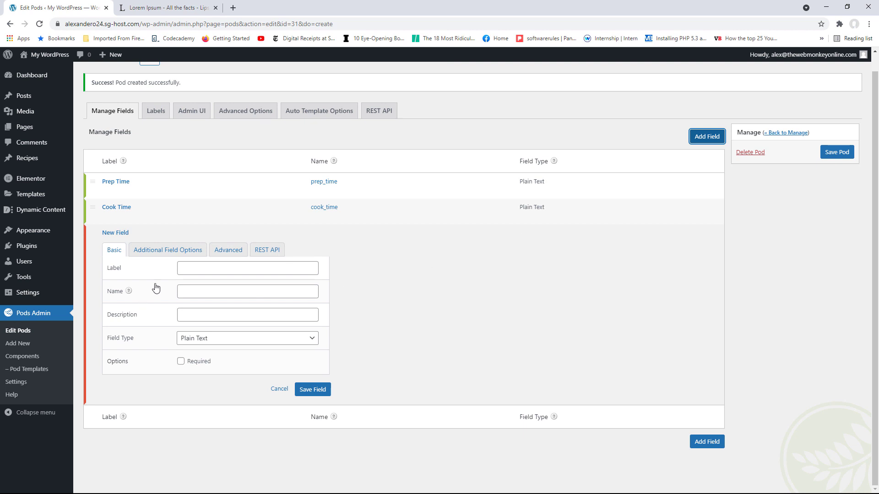
pyautogui.click(200, 270)
pyautogui.write('Ga')
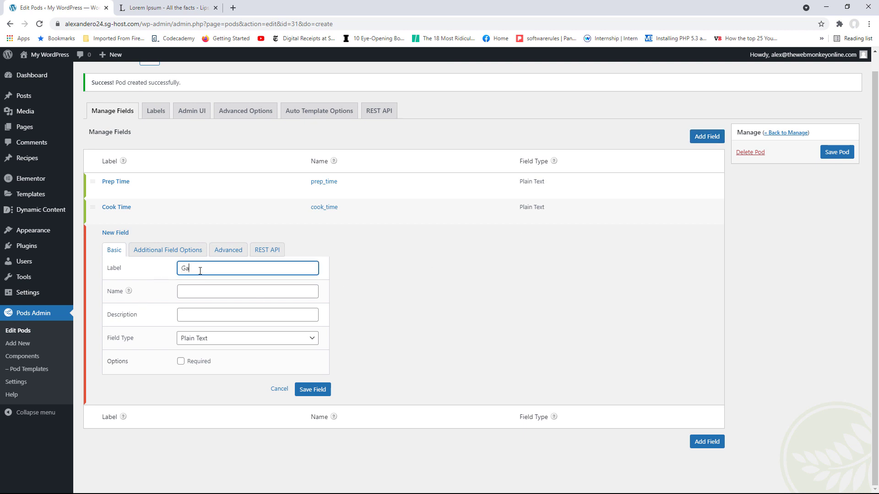
pyautogui.write('llery')
pyautogui.click(197, 293)
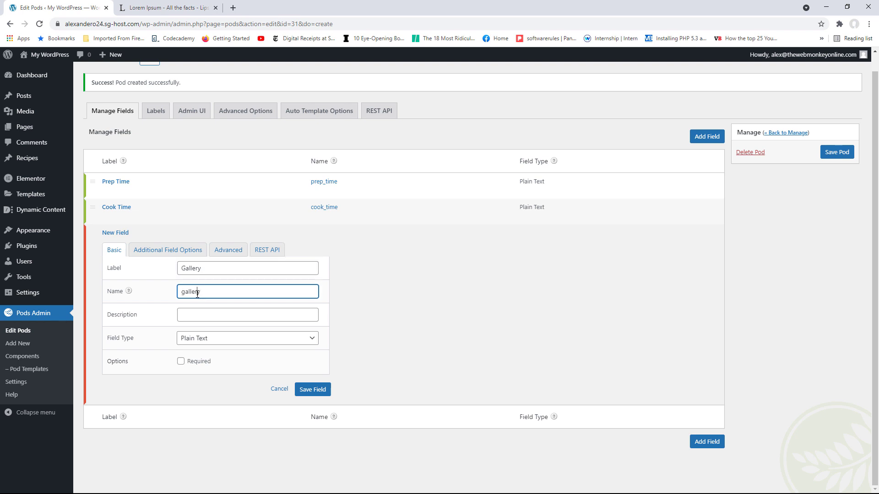
pyautogui.click(215, 339)
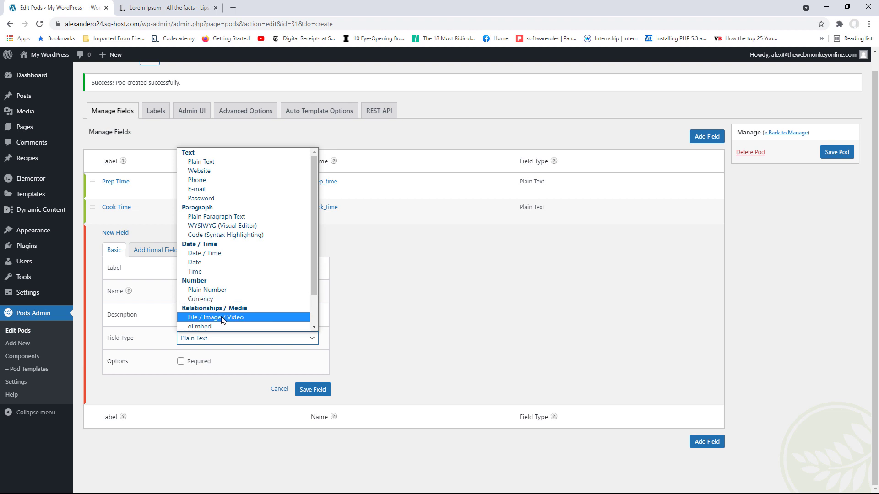
pyautogui.click(223, 318)
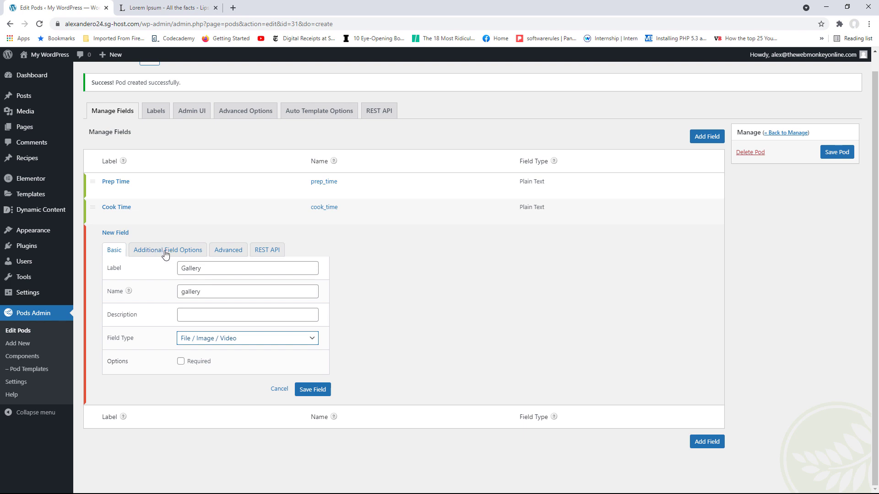
# Set the Gallery field's upload limit to Multiple Files, review its advanced options, and save the field
pyautogui.click(180, 255)
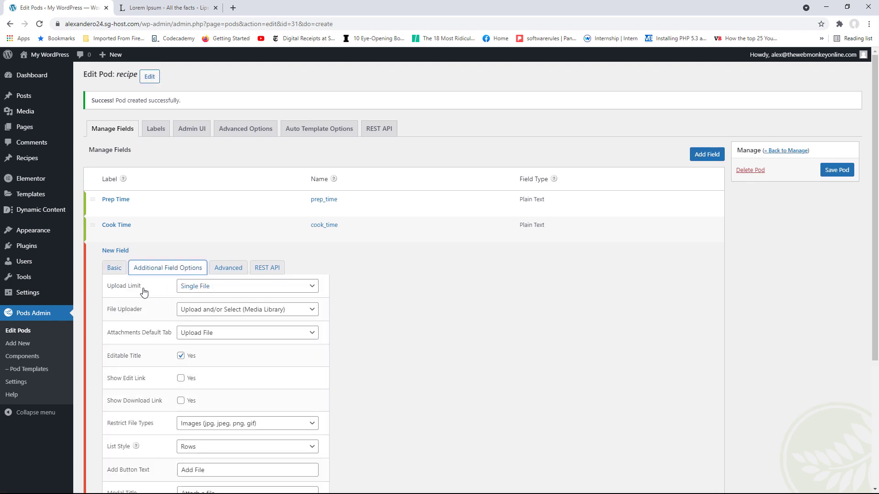
pyautogui.click(206, 287)
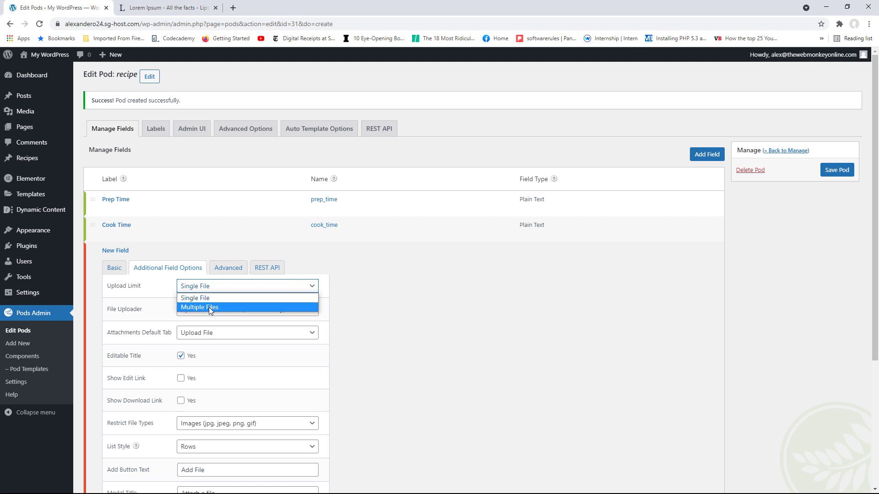
pyautogui.click(209, 307)
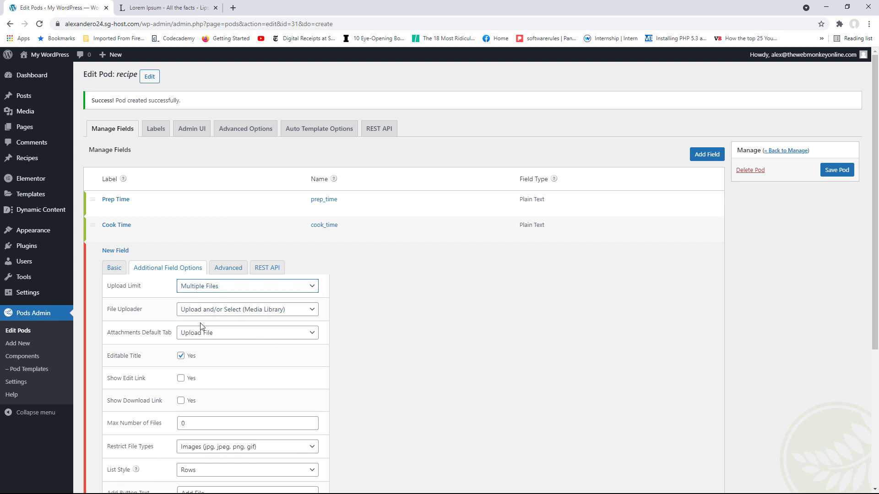
pyautogui.moveTo(874, 231); pyautogui.dragTo(868, 300)
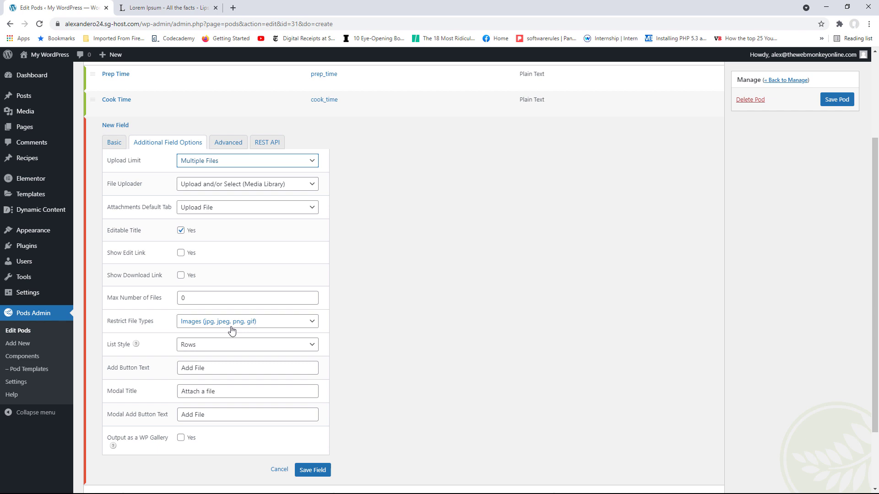
pyautogui.click(227, 147)
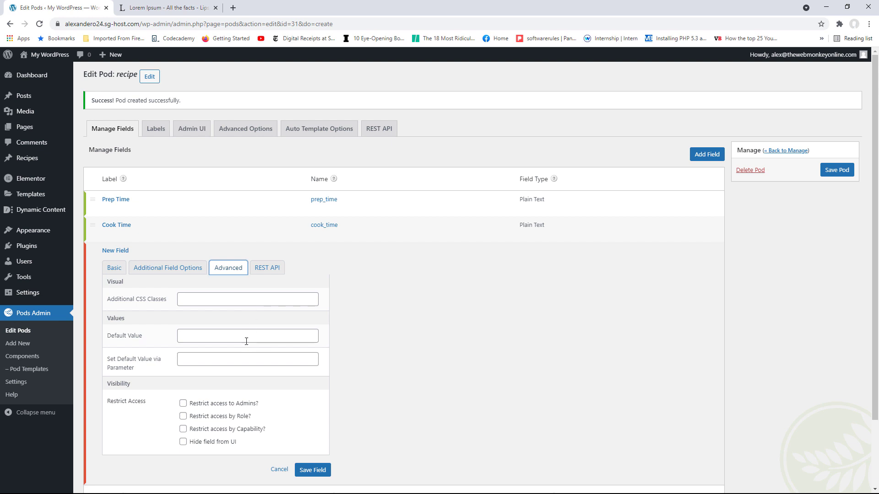
pyautogui.click(313, 469)
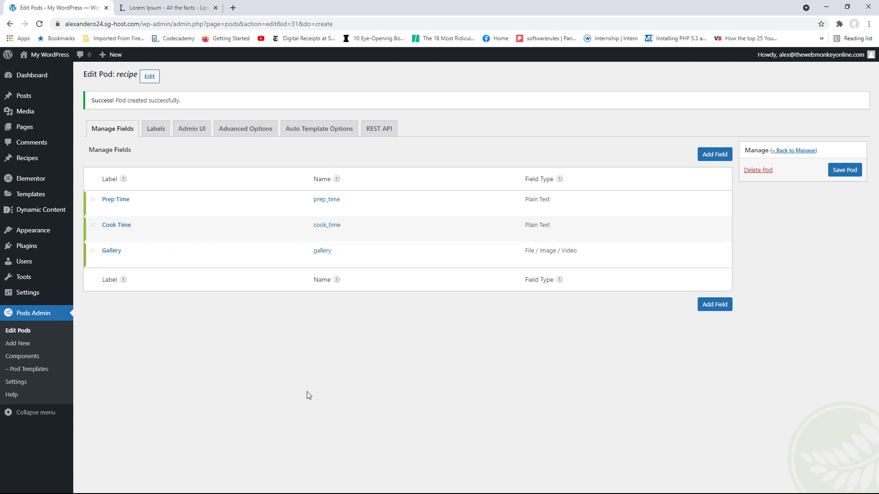
# Add a WYSIWYG (Visual Editor) field with the label Directions and the name directions, and save the field and the pod
pyautogui.click(714, 156)
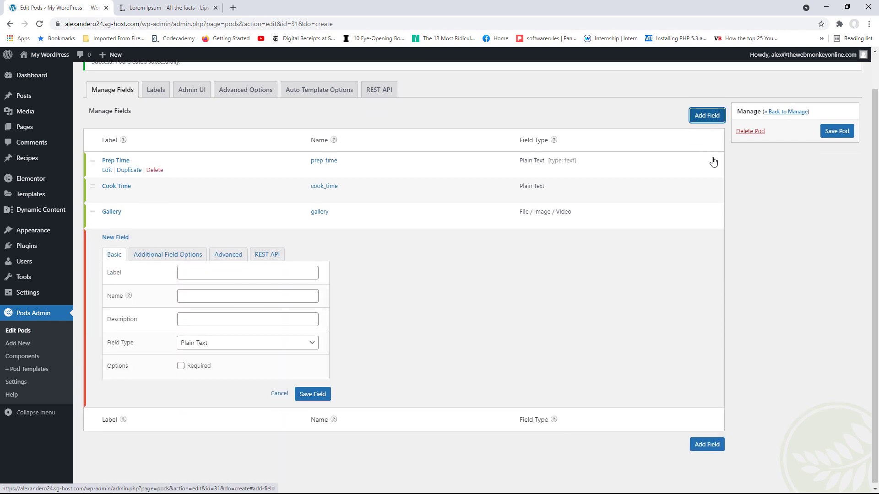
pyautogui.click(196, 268)
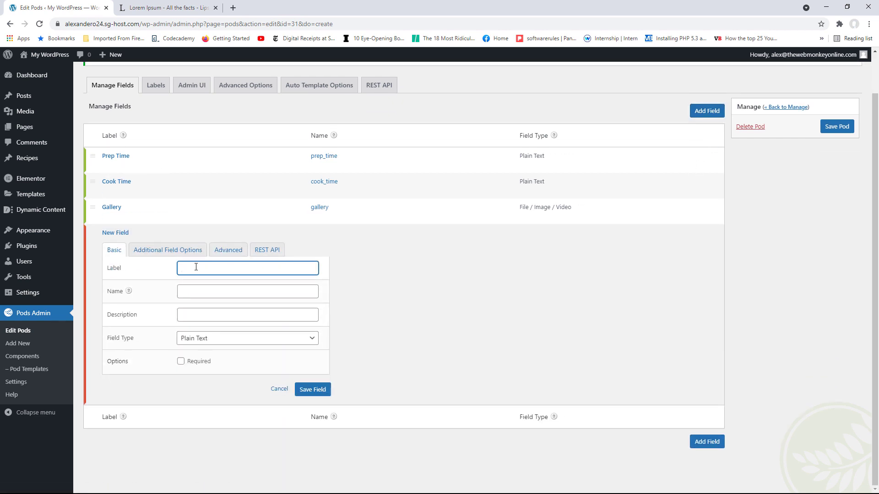
pyautogui.write('Directions')
pyautogui.press('Tab')
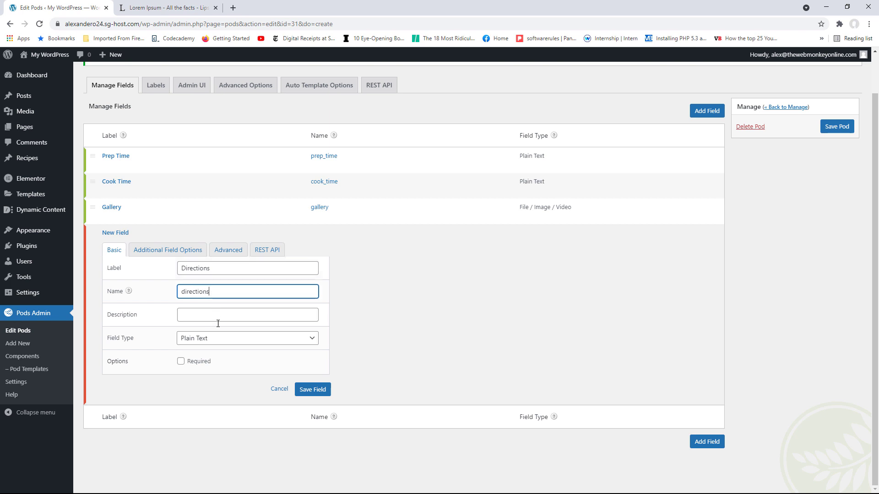
pyautogui.click(218, 337)
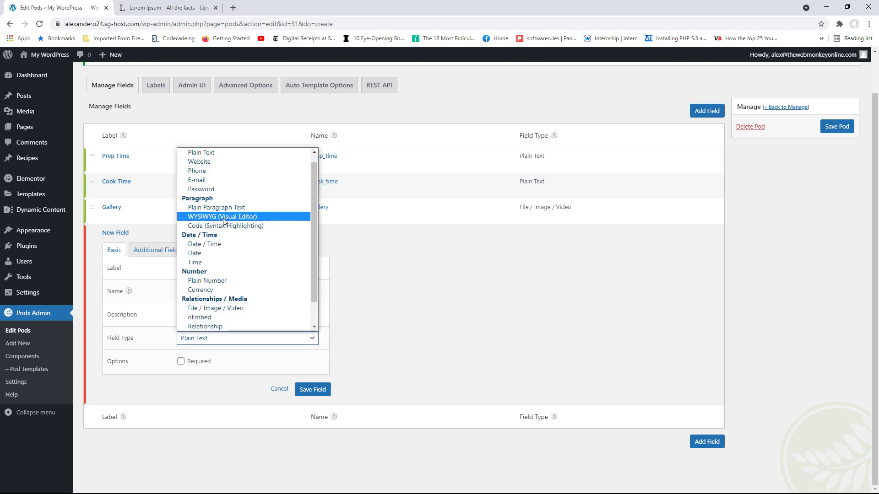
pyautogui.click(228, 218)
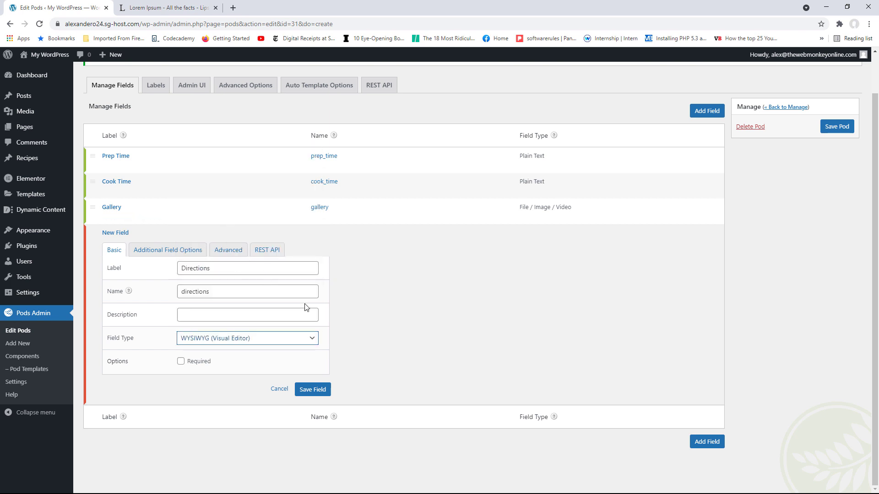
pyautogui.click(319, 390)
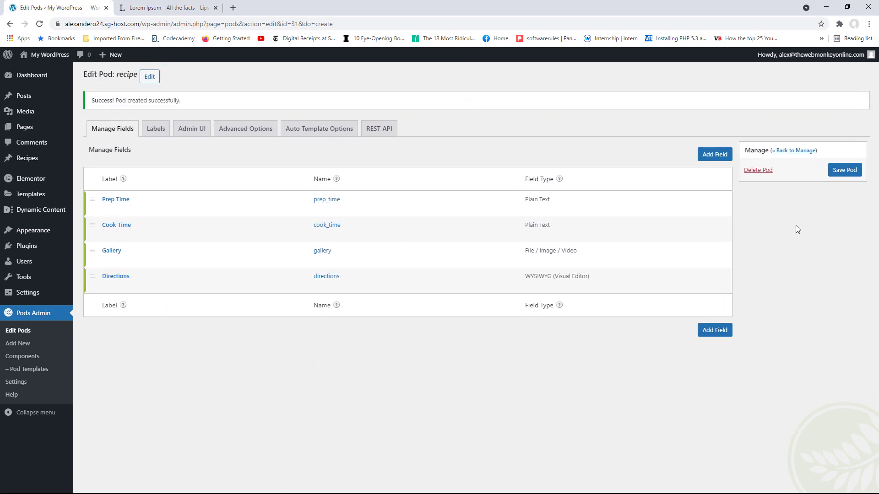
pyautogui.click(845, 171)
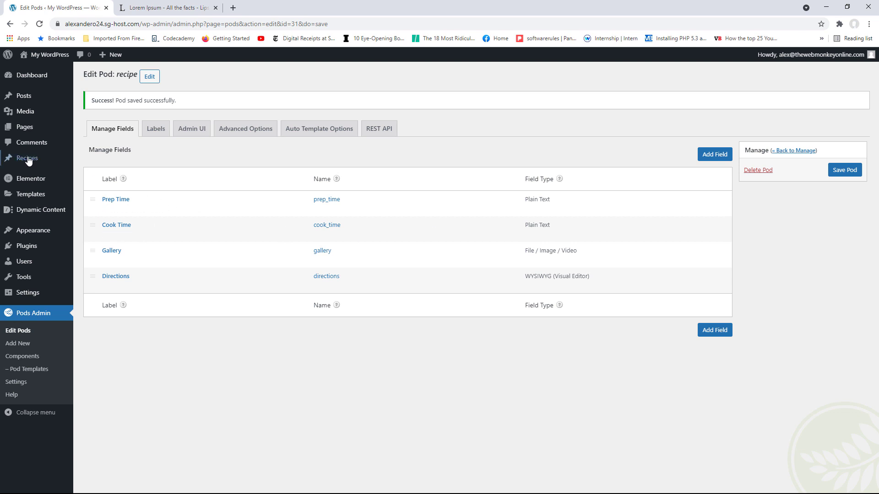
pyautogui.moveTo(33, 163)
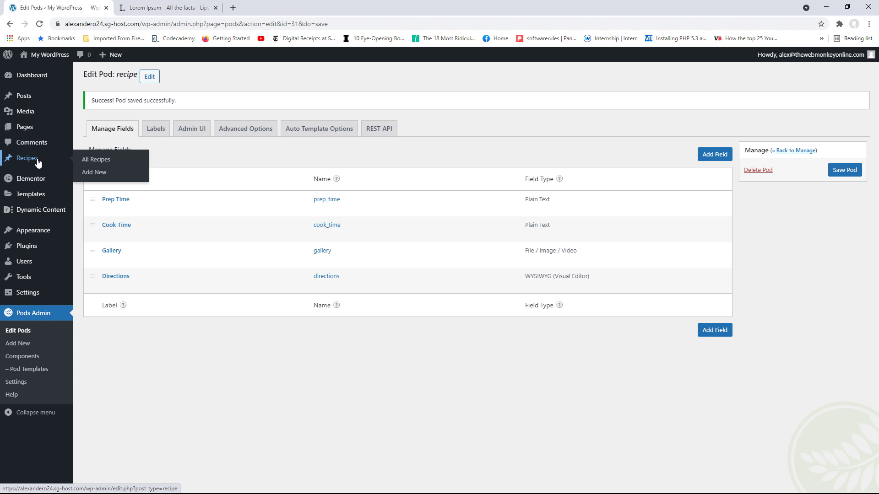
# Enable the archive page plus Featured Image and Excerpt support in the recipe pod's advanced options, and save the pod
pyautogui.click(254, 135)
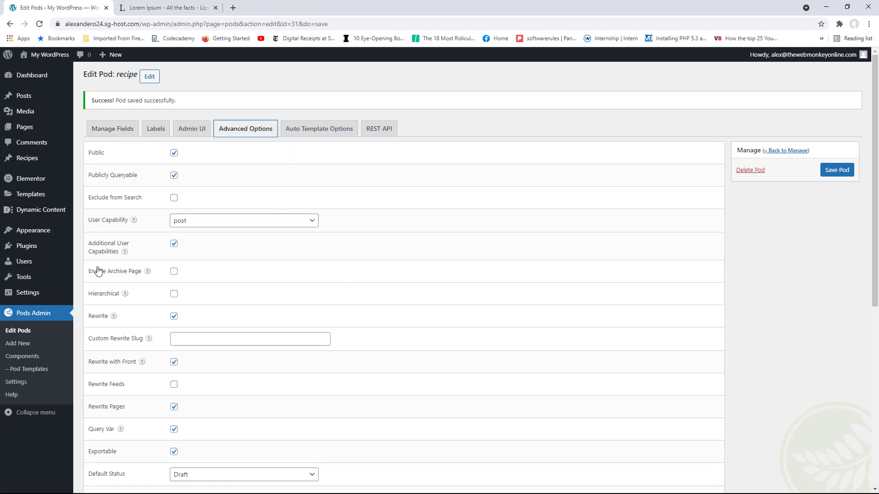
pyautogui.click(174, 272)
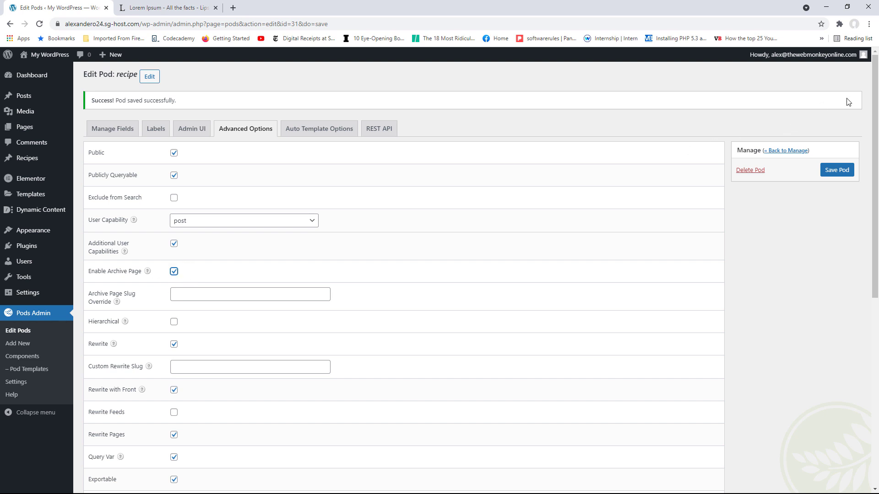
pyautogui.moveTo(874, 88); pyautogui.dragTo(866, 243)
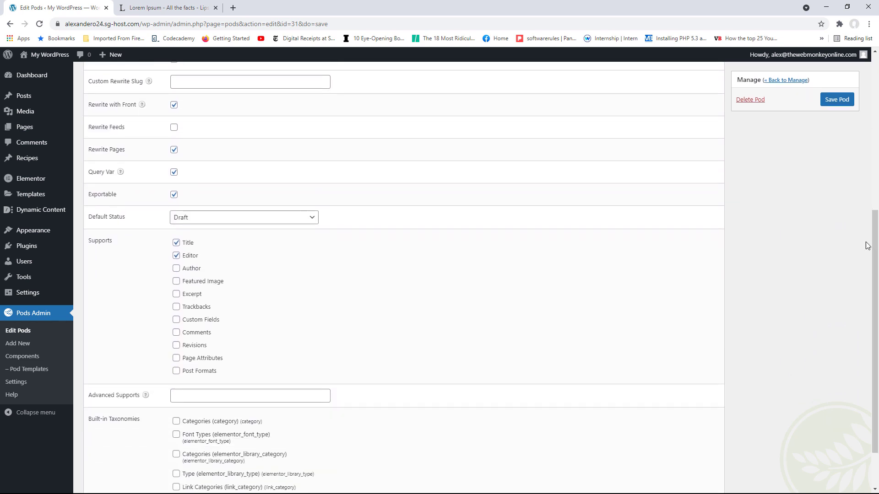
pyautogui.click(196, 281)
pyautogui.click(194, 297)
pyautogui.scroll(6, 686, 300)
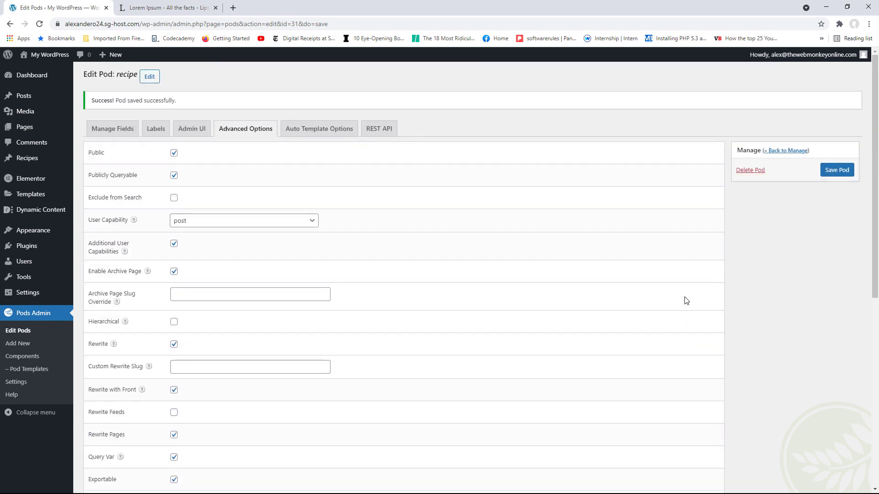
pyautogui.click(837, 171)
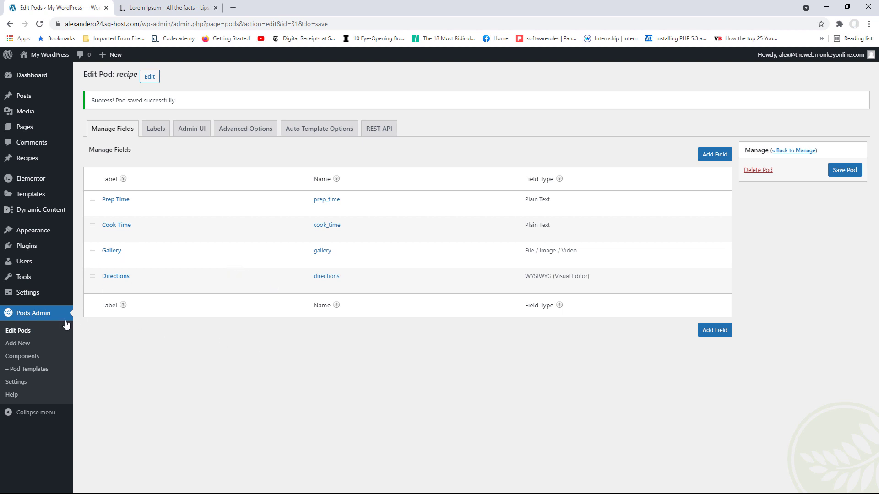
# Create a new pod as a custom taxonomy with the singular label Class and the plural label Classes
pyautogui.click(25, 347)
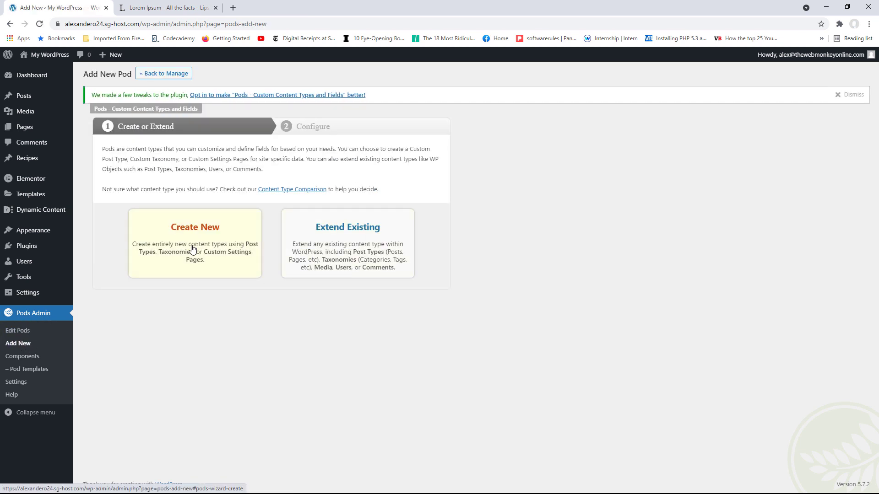
pyautogui.click(192, 250)
pyautogui.click(236, 223)
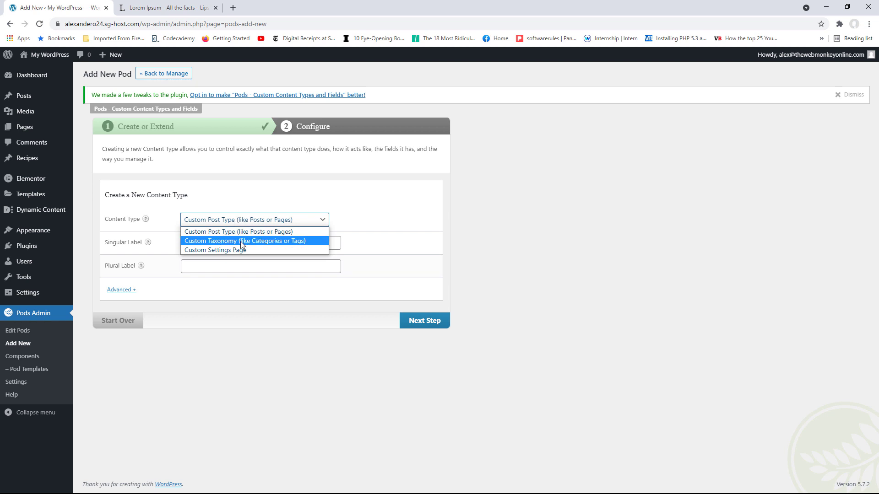
pyautogui.click(241, 242)
pyautogui.click(225, 244)
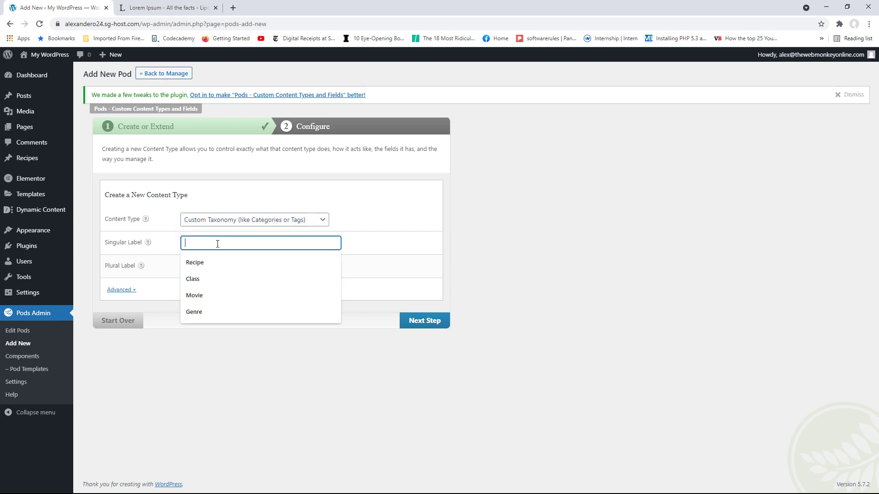
pyautogui.click(205, 281)
pyautogui.click(209, 267)
pyautogui.click(210, 302)
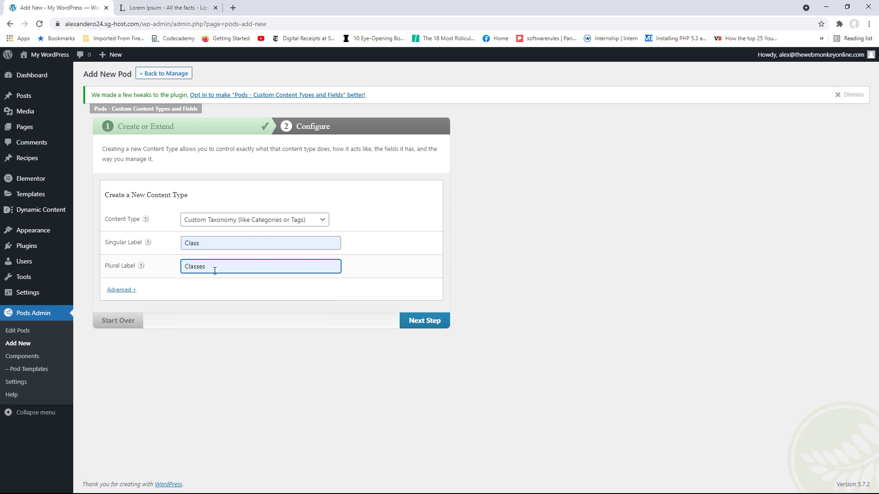
pyautogui.click(425, 322)
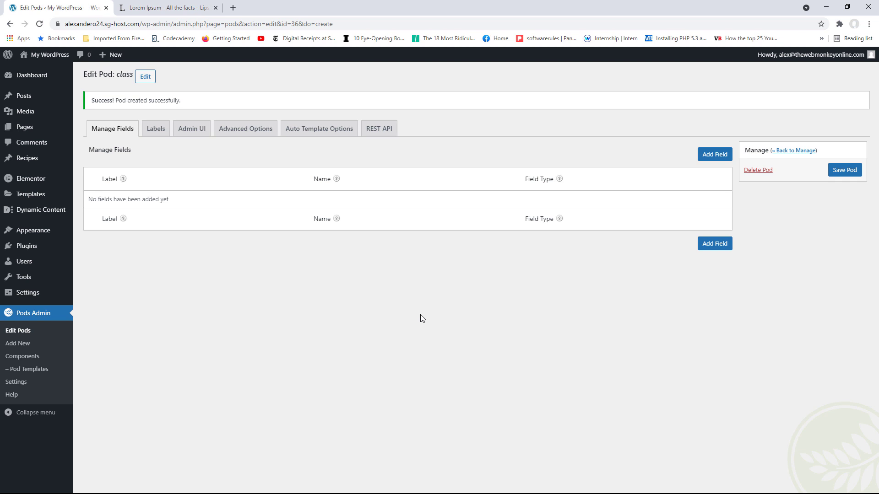
# Associate the class taxonomy with the Recipes post type in its advanced options, and save the pod
pyautogui.click(243, 133)
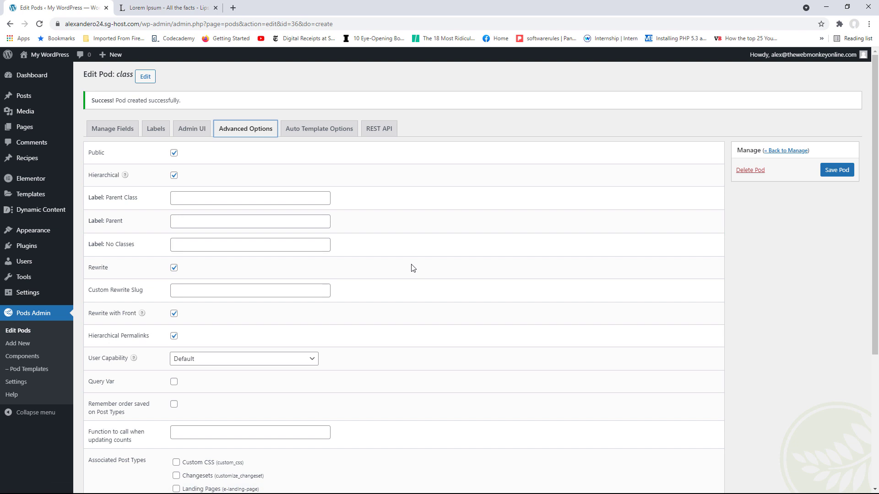
pyautogui.scroll(-3, 874, 220)
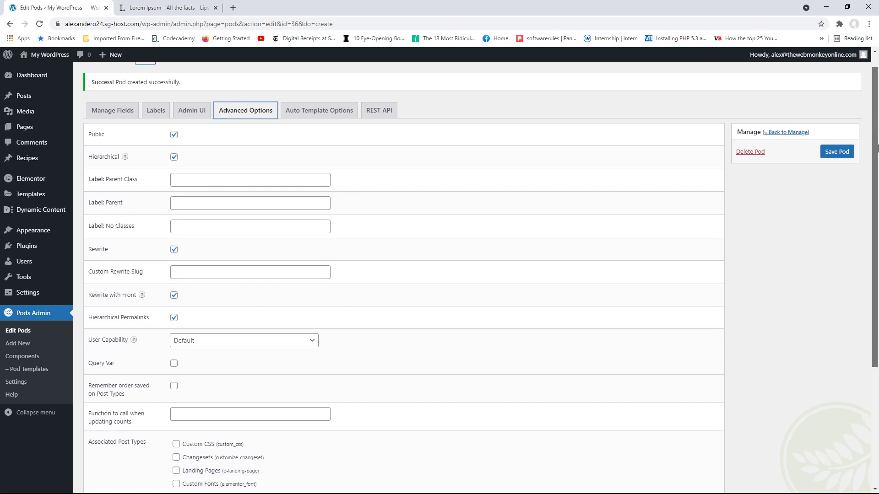
pyautogui.scroll(-2, 875, 218)
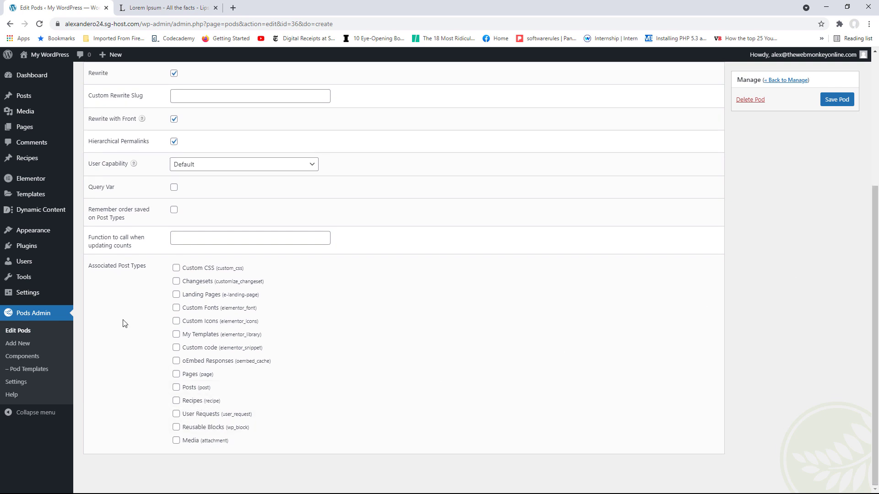
pyautogui.click(177, 401)
pyautogui.click(836, 100)
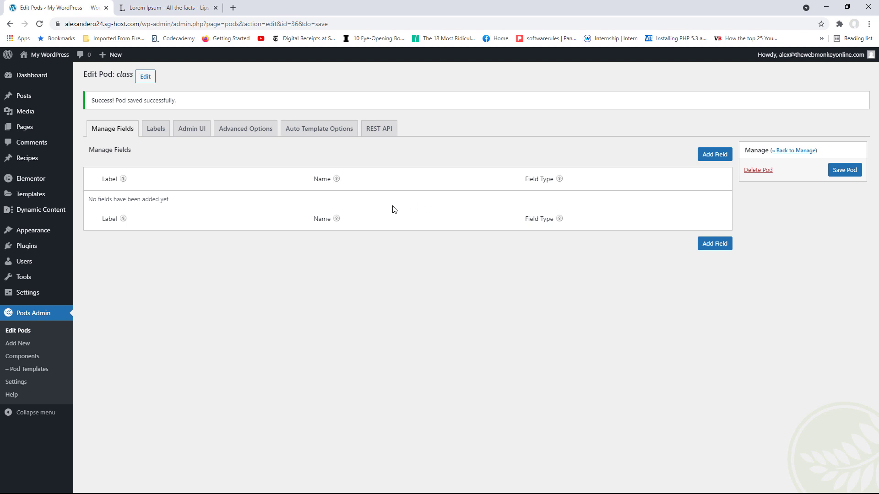
# Add the terms Appetizer, Main Course and Dessert to the Classes taxonomy of Recipes
pyautogui.moveTo(40, 164)
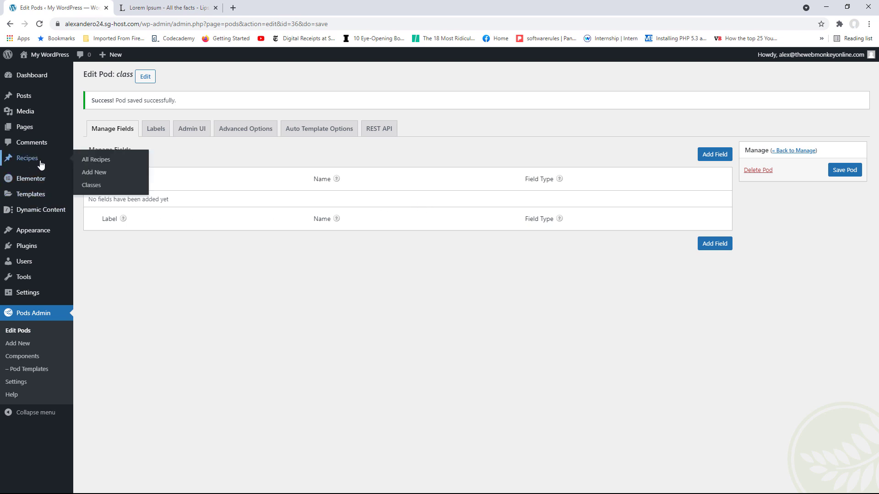
pyautogui.click(97, 186)
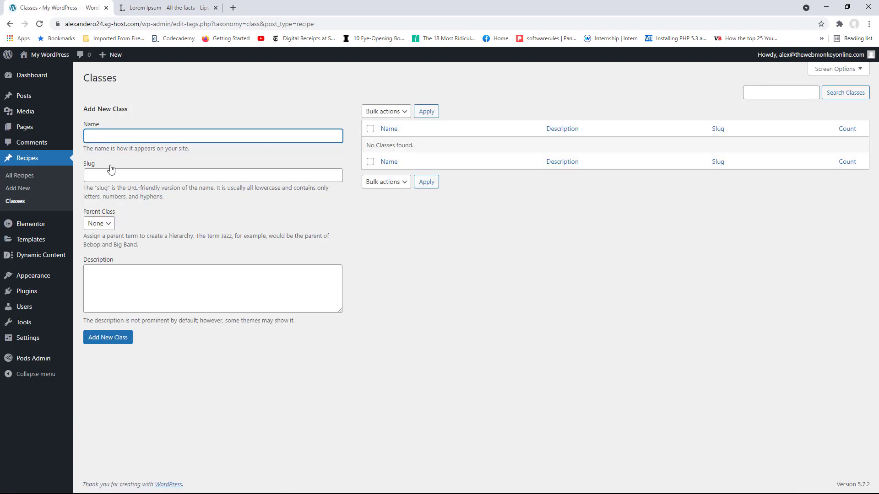
pyautogui.write('Appetizer')
pyautogui.click(110, 339)
pyautogui.click(113, 136)
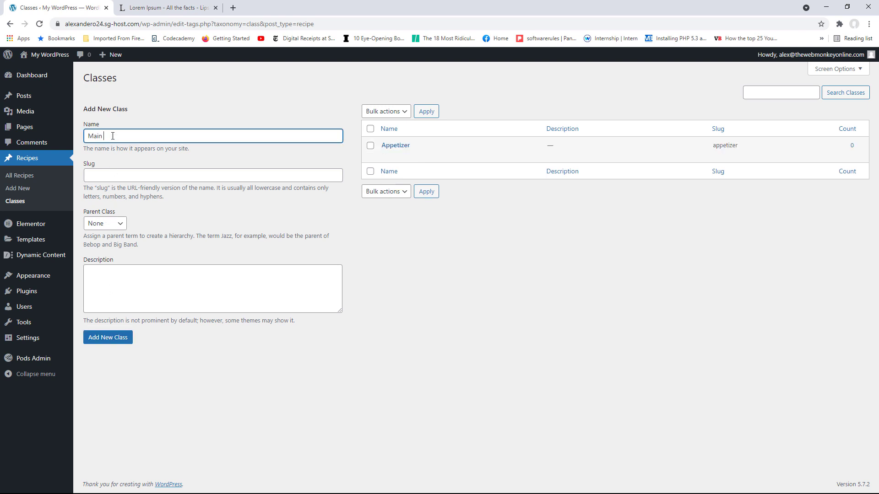
pyautogui.write('Main Course')
pyautogui.click(129, 334)
pyautogui.click(111, 135)
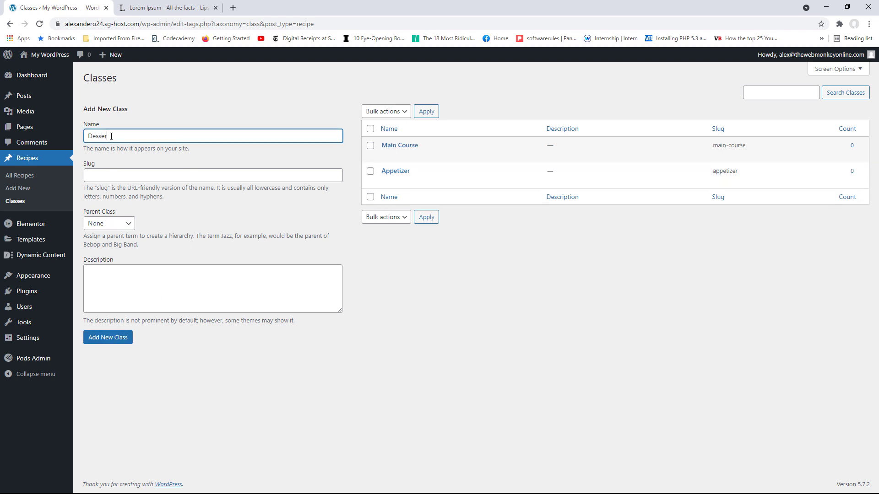
pyautogui.click(105, 337)
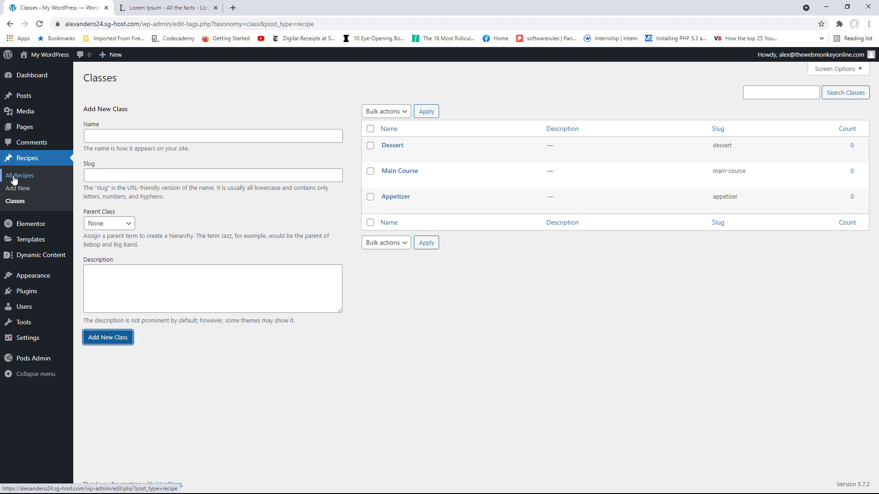
# Create a new recipe titled Ciorba de Legume and assign it to the Main Course class
pyautogui.click(36, 192)
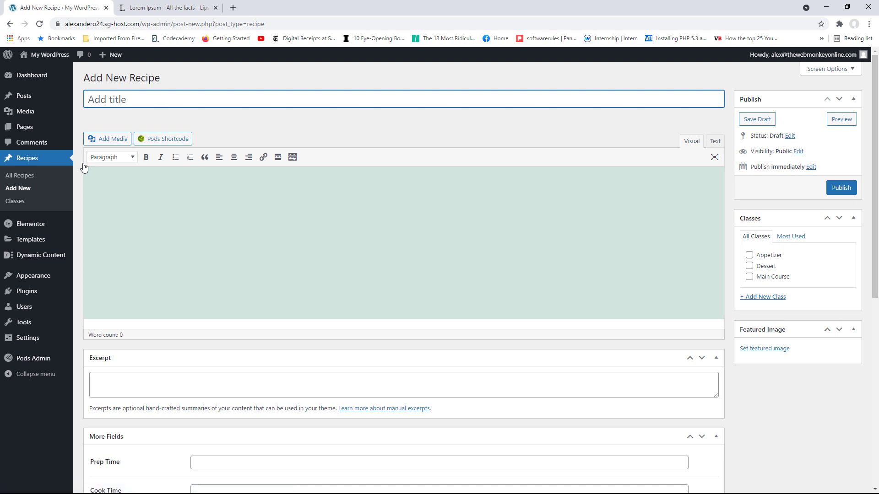
pyautogui.write('Ciorba de Leg')
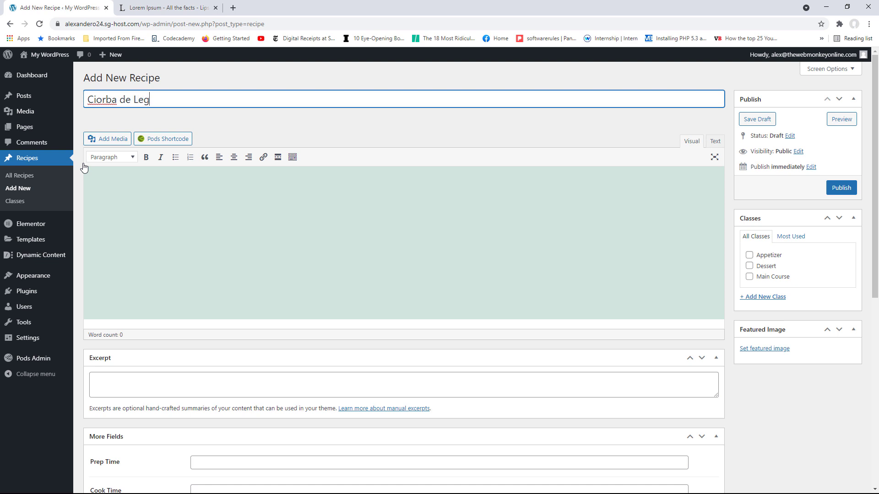
pyautogui.write('ume')
pyautogui.click(767, 278)
# Set the recipe's featured image to the media library photo of vegetable soup in a plate with a patterned rim
pyautogui.click(764, 350)
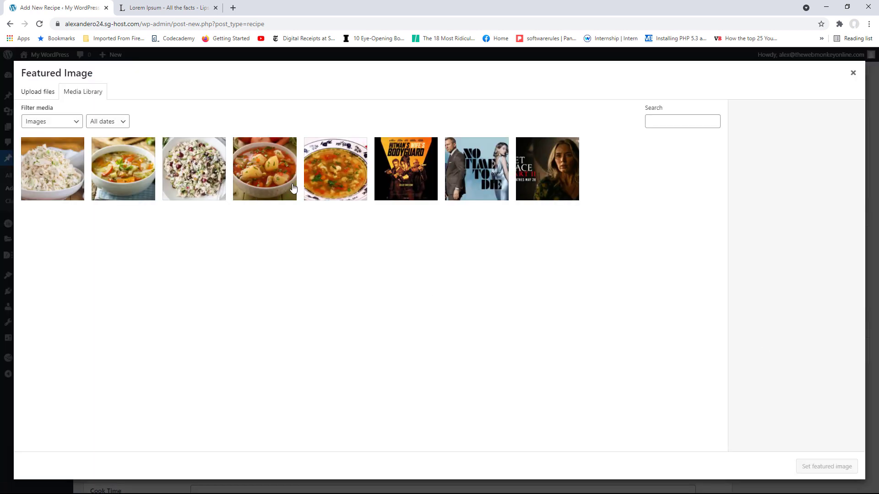
pyautogui.click(323, 185)
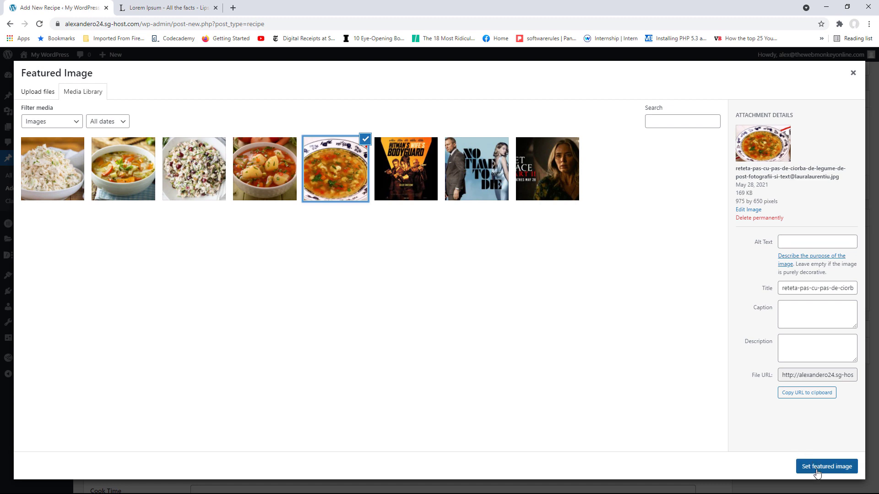
pyautogui.click(818, 472)
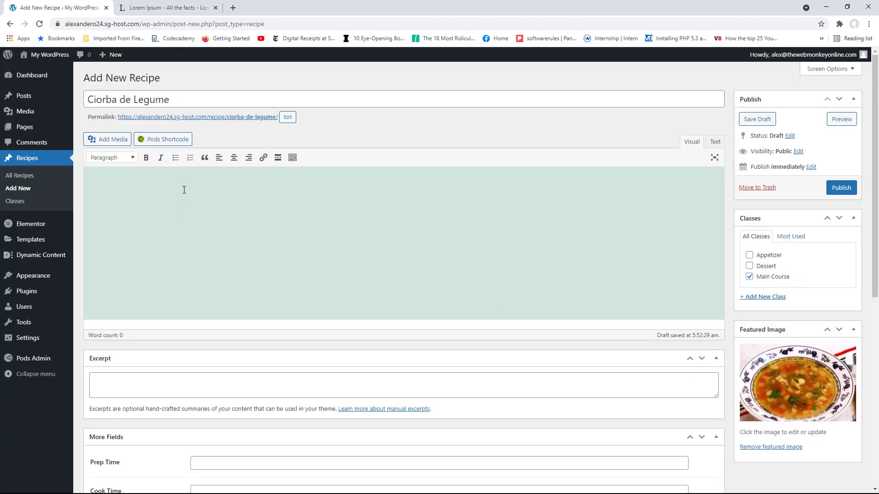
# Switch to the Lorem Ipsum page and copy the first four generated paragraphs
pyautogui.click(160, 7)
pyautogui.moveTo(540, 264); pyautogui.dragTo(432, 386)
pyautogui.rightClick(255, 228)
pyautogui.click(233, 256)
pyautogui.rightClick(346, 261)
pyautogui.click(372, 270)
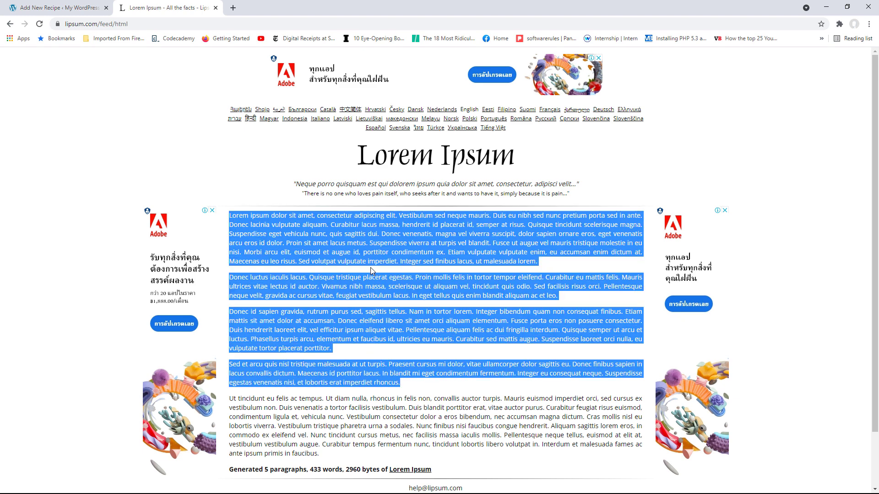
# Return to the new recipe and paste the copied paragraphs into the Directions field
pyautogui.click(73, 8)
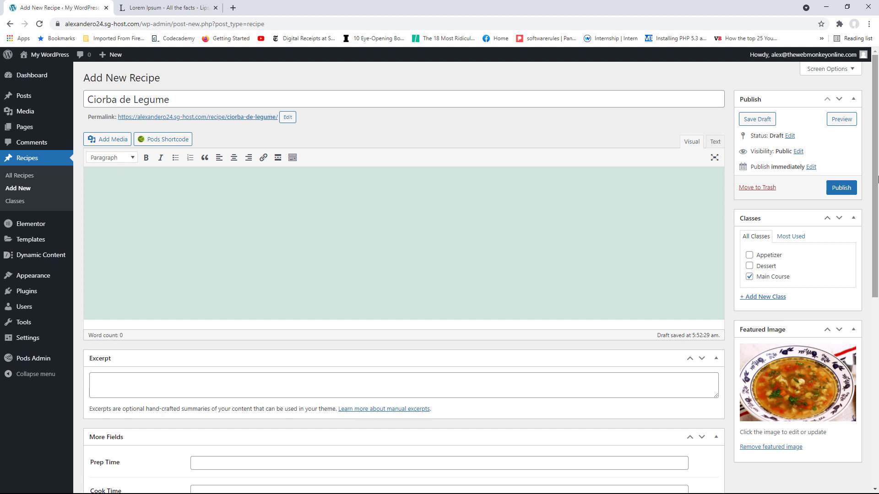
pyautogui.moveTo(877, 188); pyautogui.dragTo(877, 347)
pyautogui.rightClick(258, 317)
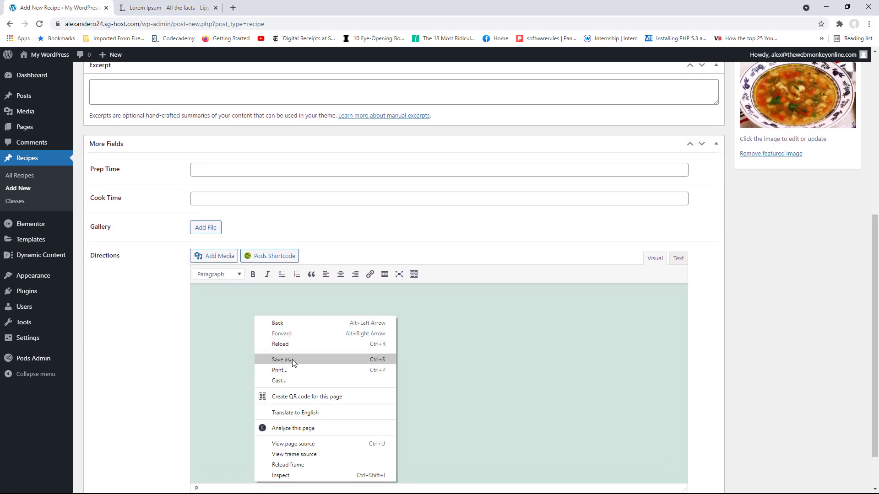
pyautogui.click(216, 351)
pyautogui.hotkey('ctrl', 'v')
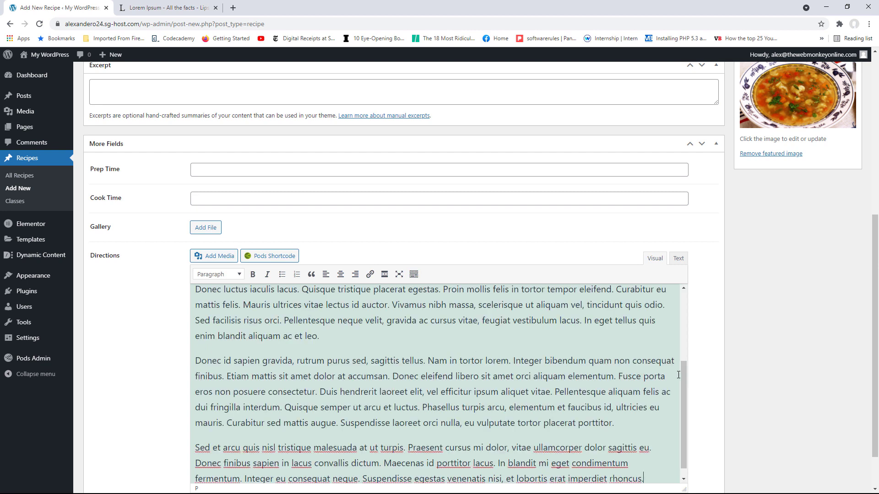
# Copy the first paragraph of the Directions text and paste it into the recipe's main content editor
pyautogui.scroll(3, 678, 375)
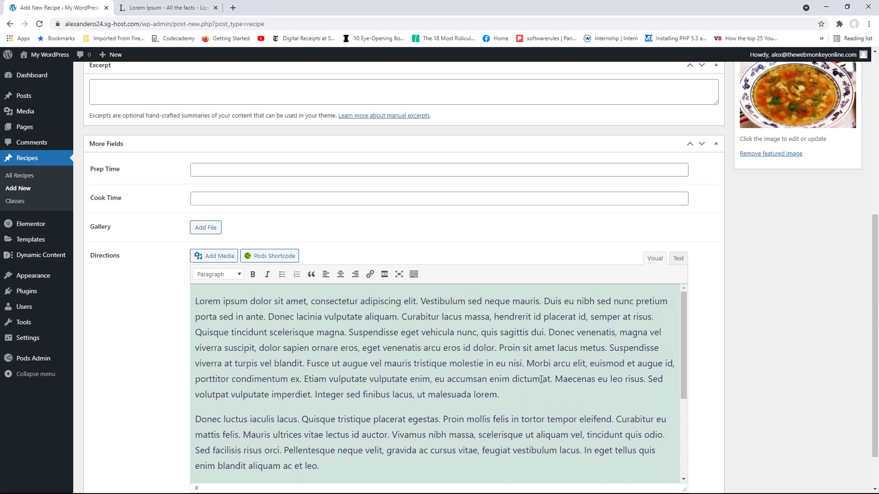
pyautogui.moveTo(501, 394); pyautogui.dragTo(200, 308)
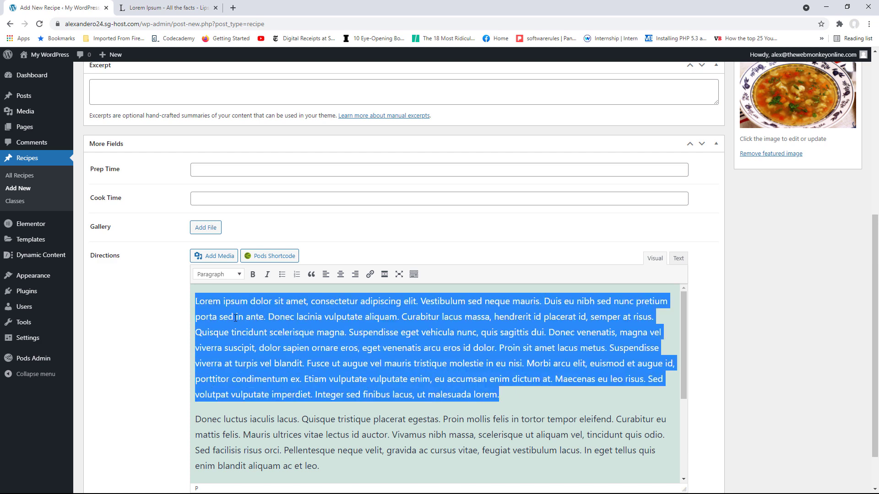
pyautogui.rightClick(250, 323)
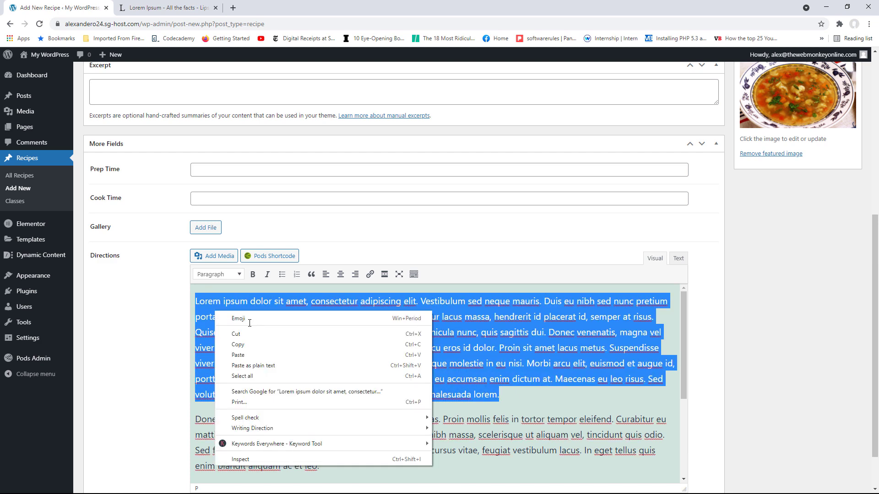
pyautogui.click(510, 394)
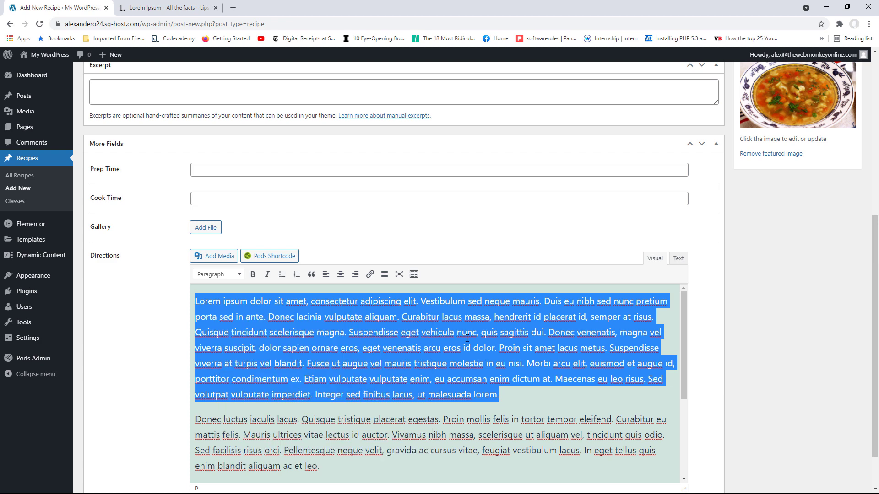
pyautogui.moveTo(509, 393); pyautogui.dragTo(184, 296)
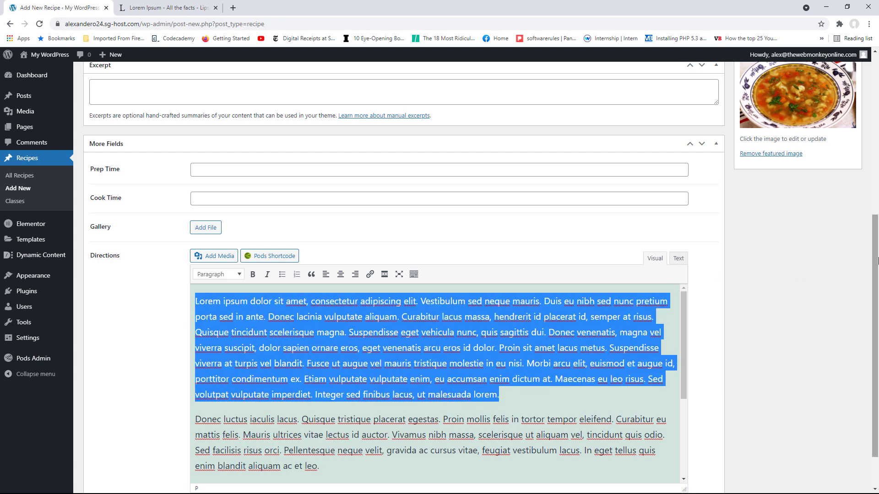
pyautogui.moveTo(875, 263); pyautogui.dragTo(869, 136)
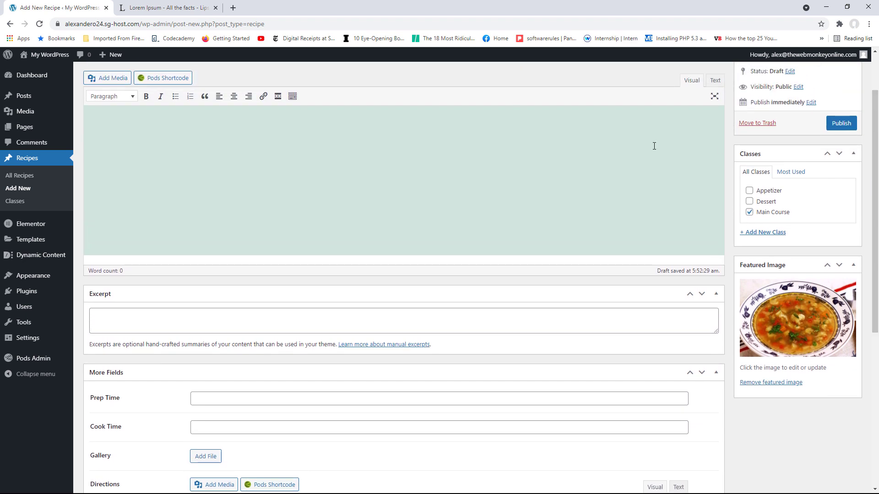
pyautogui.scroll(2, 306, 232)
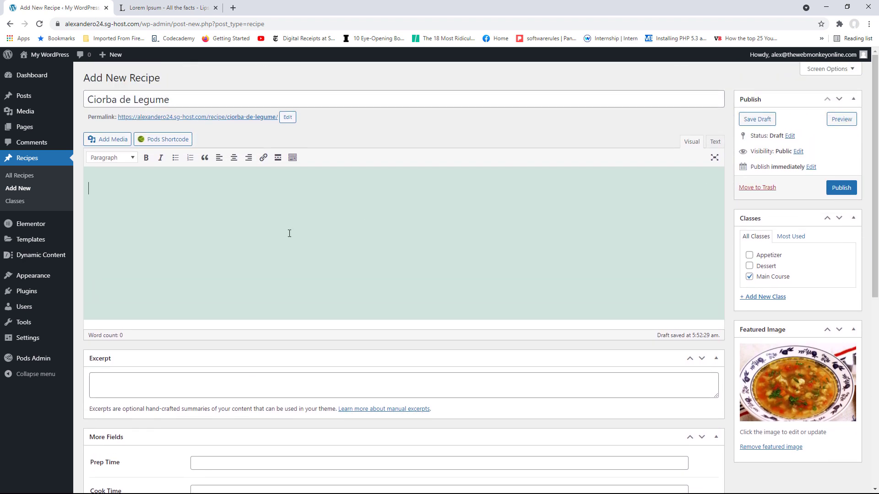
pyautogui.click(289, 233)
pyautogui.hotkey('ctrl', 'v')
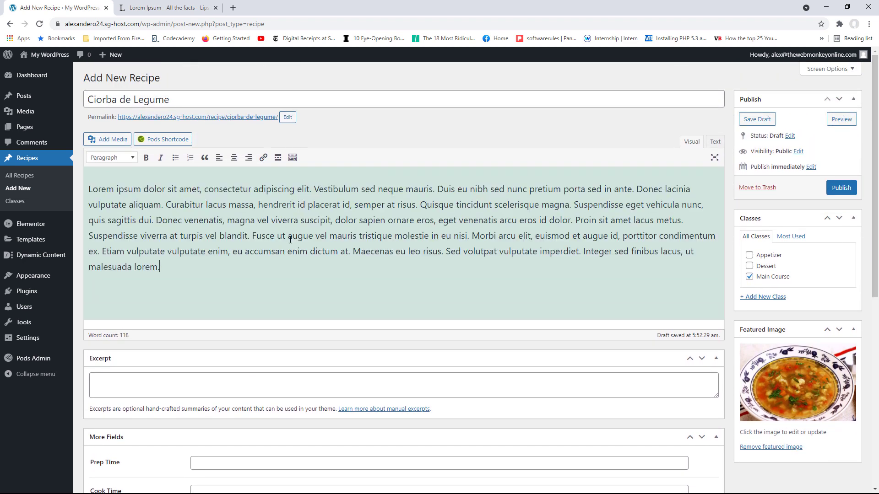
# Copy the main content's opening sentences, up to "quis sagittis dui.", into the Excerpt field
pyautogui.moveTo(154, 220); pyautogui.dragTo(90, 189)
pyautogui.rightClick(101, 191)
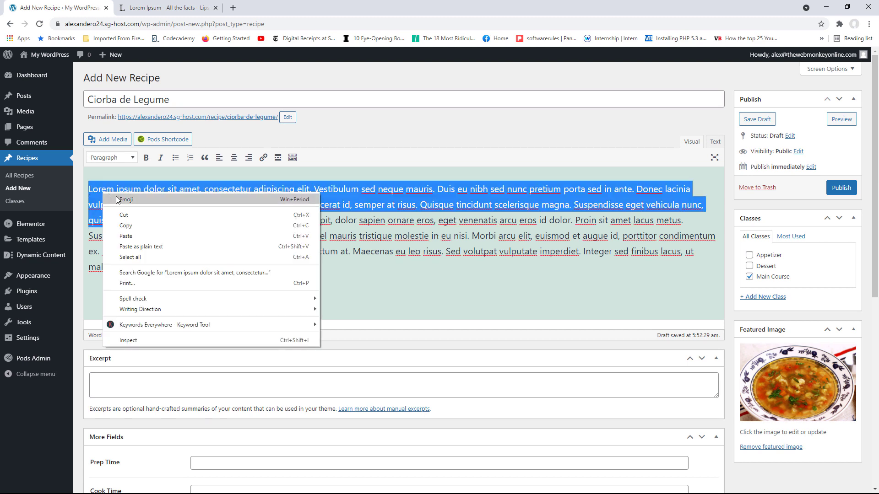
pyautogui.click(126, 224)
pyautogui.click(140, 386)
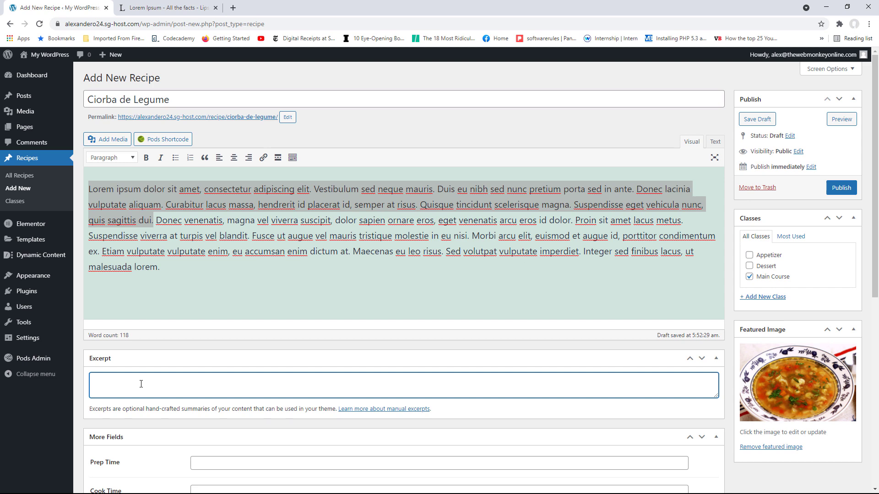
pyautogui.hotkey('ctrl', 'v')
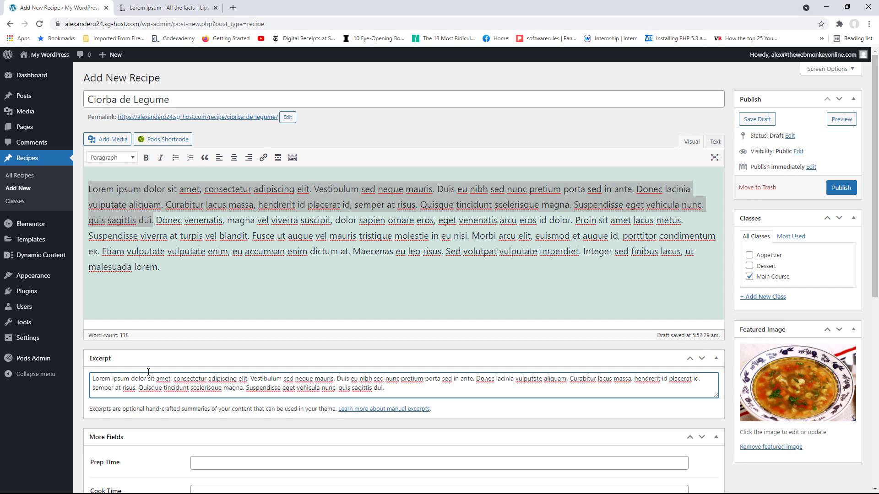
# Set Prep Time to Fifteen Minutes and Cook Time to Forty Five Minutes
pyautogui.scroll(-3, 572, 284)
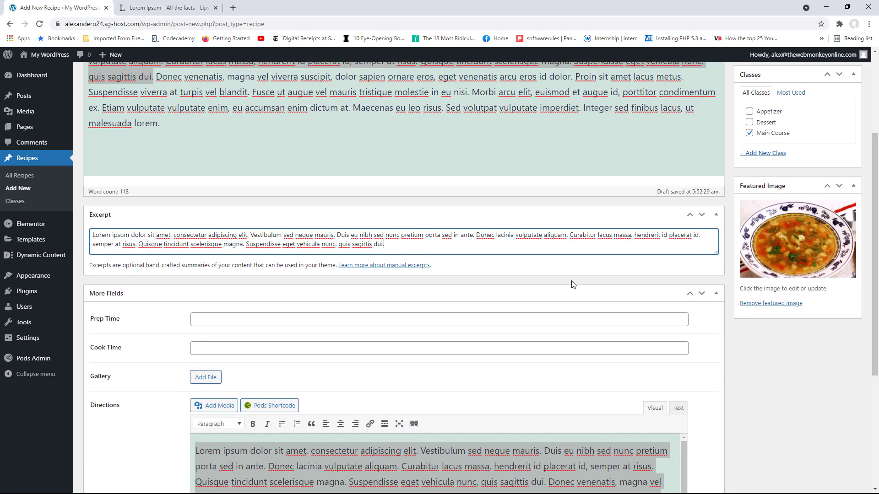
pyautogui.click(228, 318)
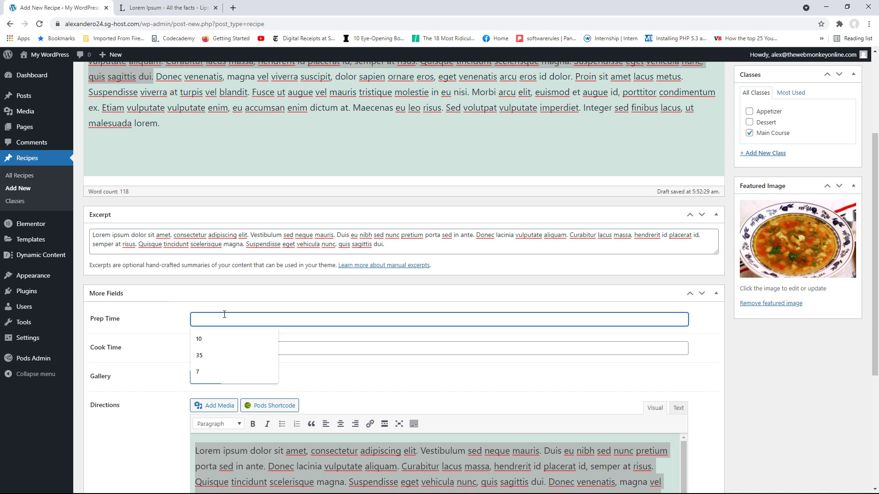
pyautogui.write('F')
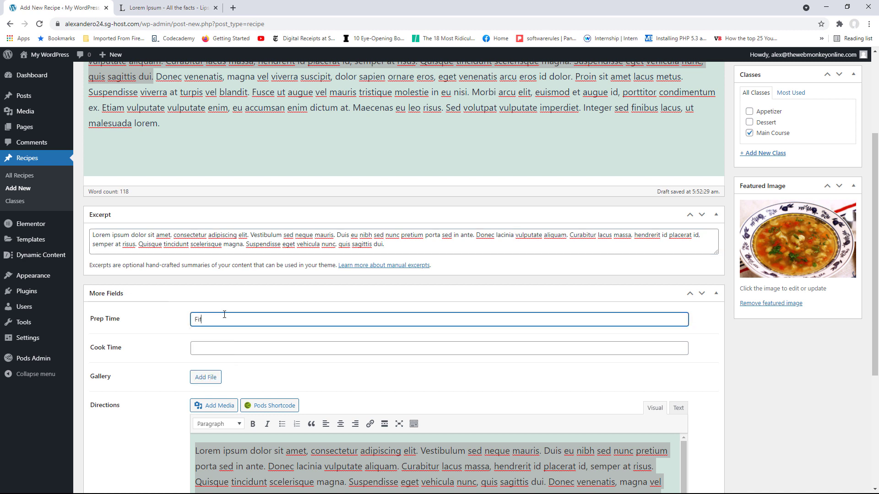
pyautogui.write('ifteen Minutes')
pyautogui.click(228, 346)
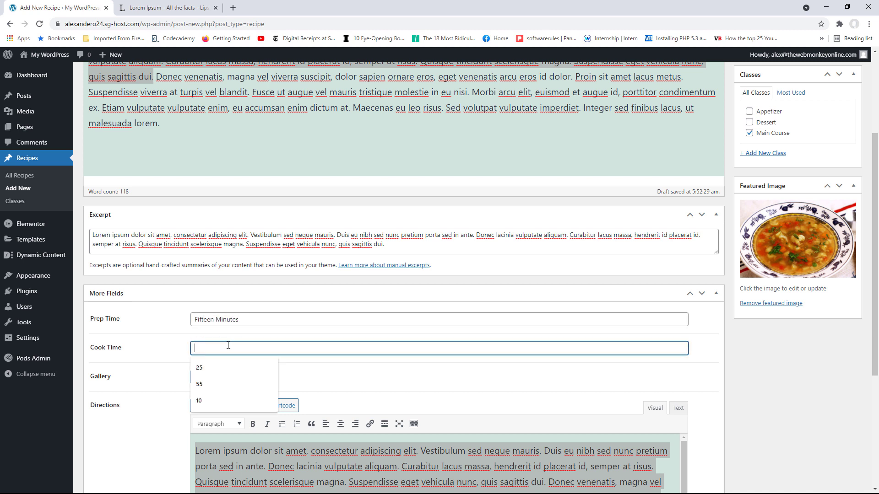
pyautogui.write('F')
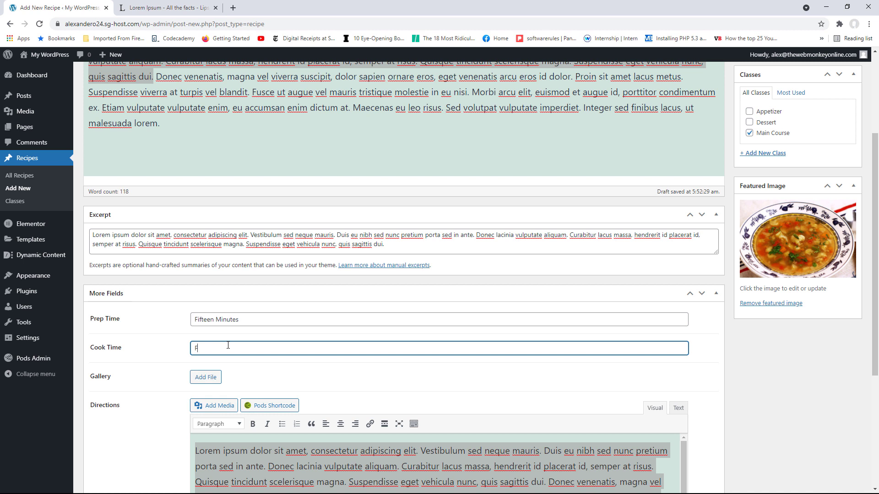
pyautogui.write('orty Five Minutes')
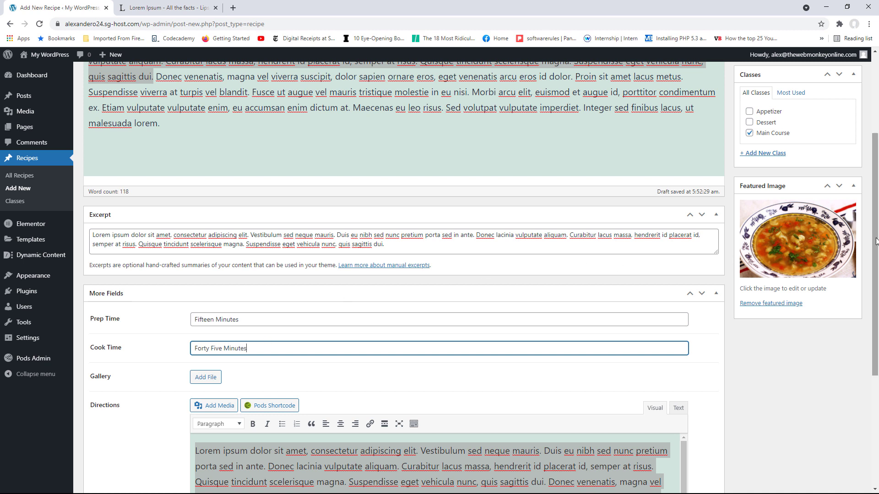
# Add the three soup photos from the media library to the Gallery field: ciorba2, the featured soup photo and ciorba1
pyautogui.click(206, 378)
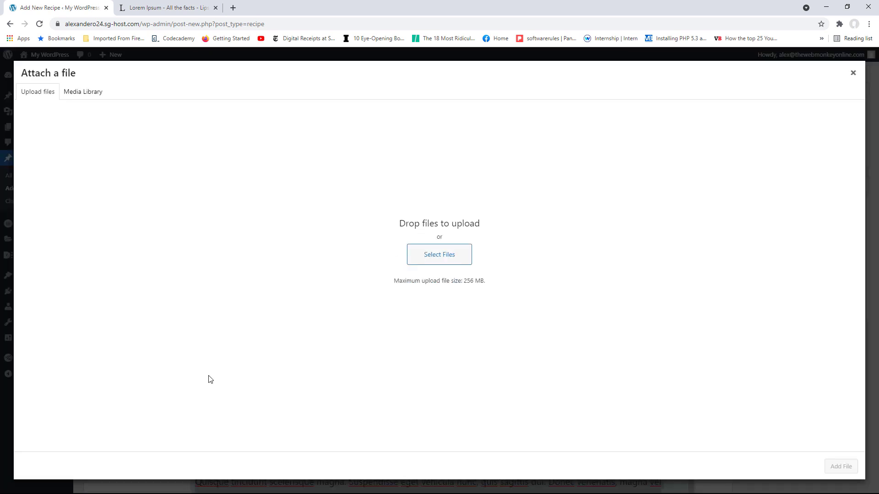
pyautogui.click(82, 92)
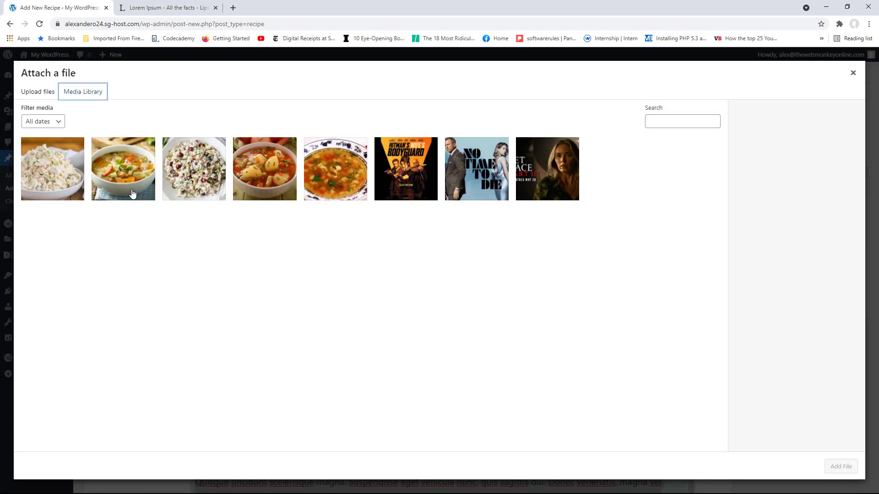
pyautogui.click(249, 197)
pyautogui.click(334, 192)
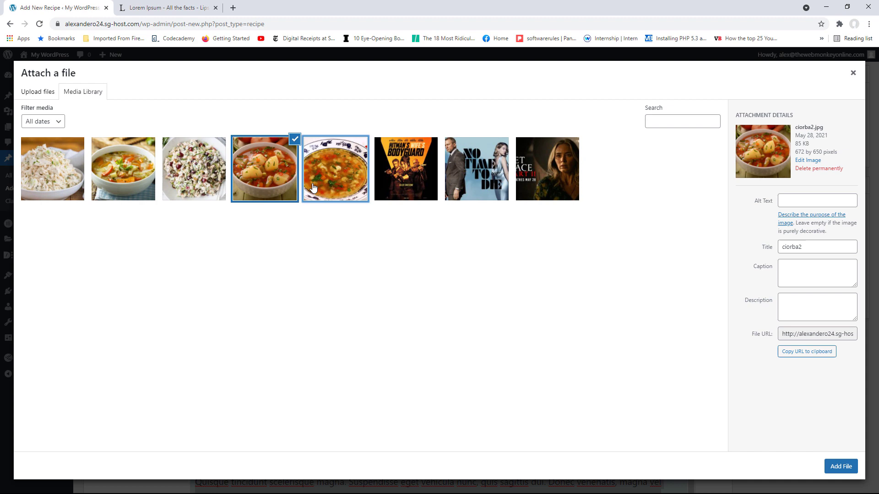
pyautogui.click(126, 196)
pyautogui.click(838, 467)
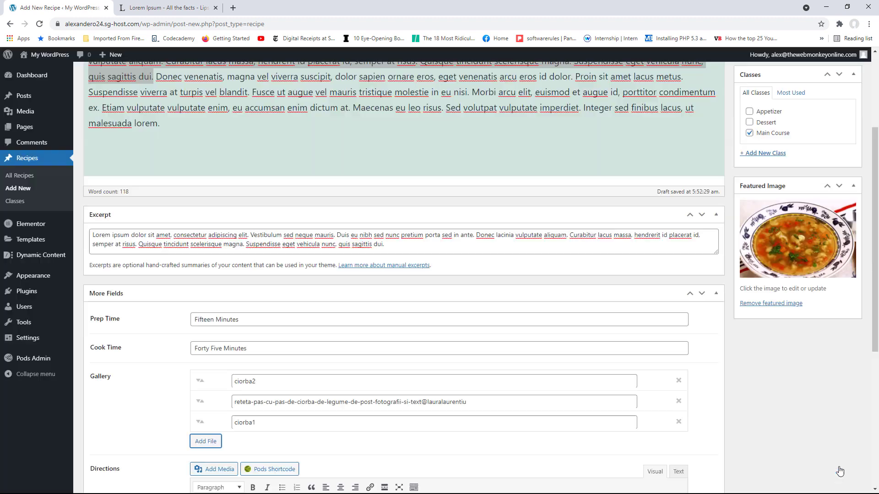
# Publish the Ciorba de Legume recipe and view its live page down to the main content
pyautogui.moveTo(875, 298); pyautogui.dragTo(875, 225)
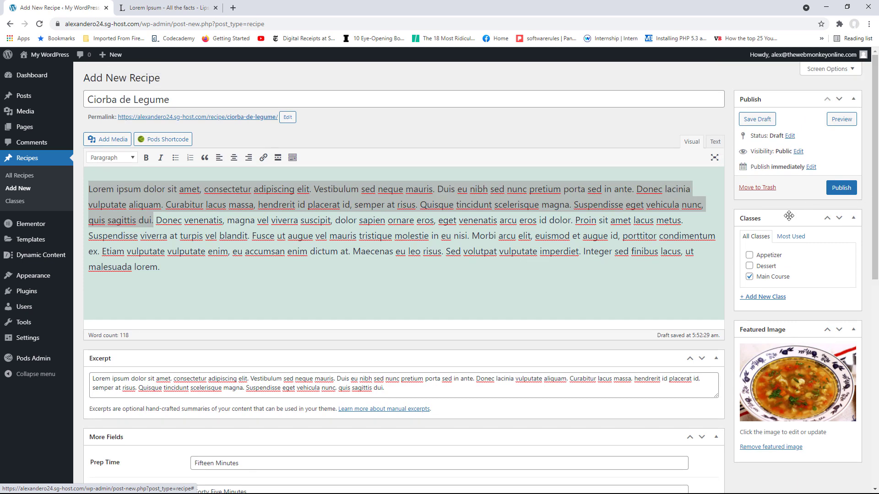
pyautogui.click(840, 189)
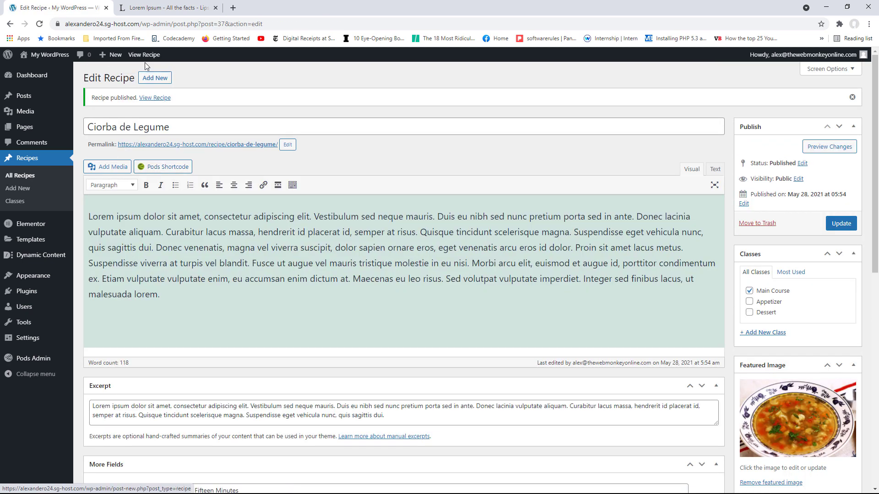
pyautogui.click(146, 56)
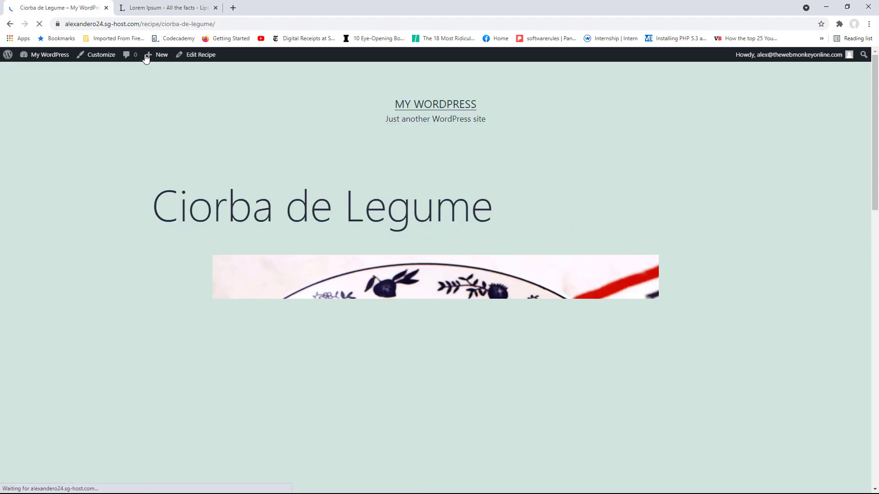
pyautogui.scroll(-8, 877, 292)
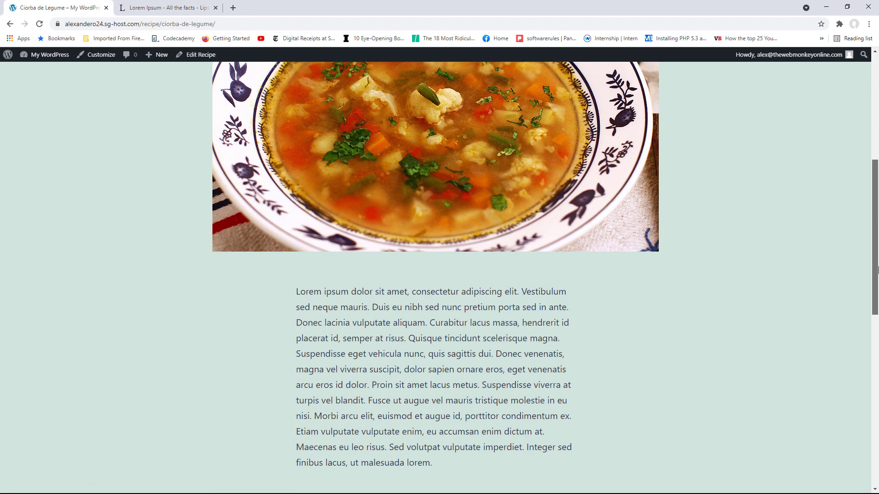
pyautogui.moveTo(877, 293); pyautogui.dragTo(868, 157)
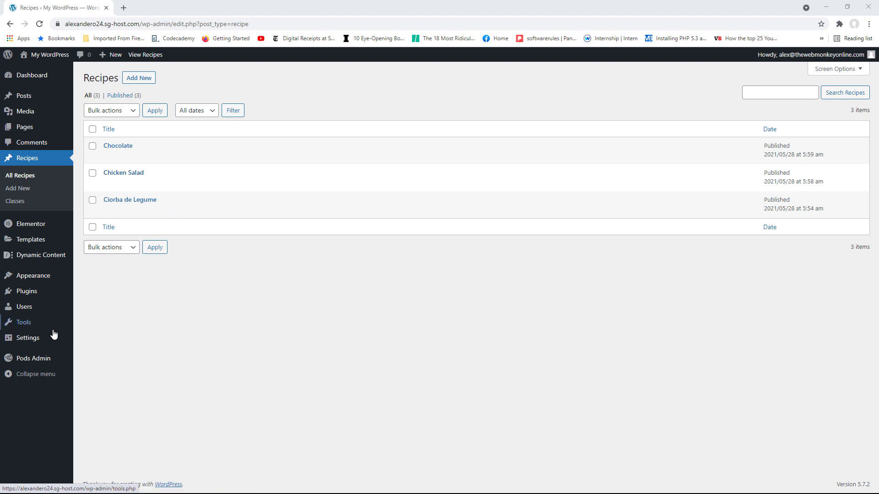
# Review the installed plugins and the Dynamic Content widget features, checking Dynamic Posts v2, PODS Fields and PODS Gallery
pyautogui.moveTo(43, 294)
pyautogui.click(95, 294)
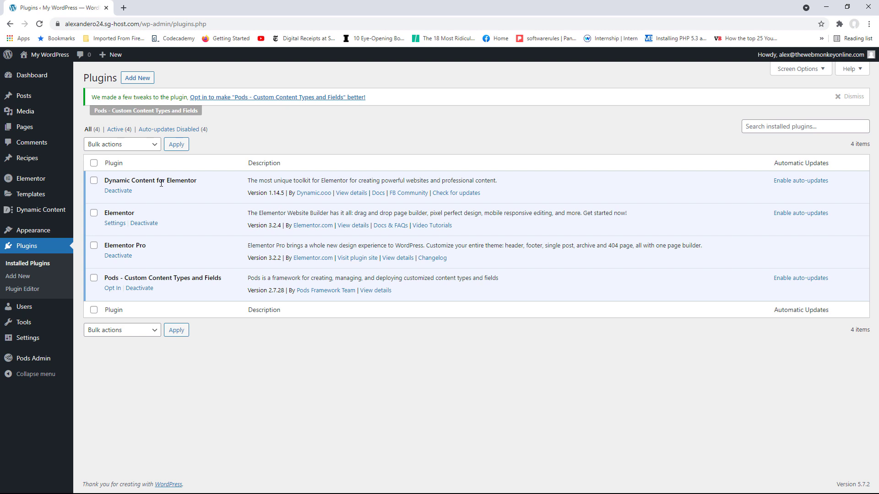
pyautogui.moveTo(45, 212)
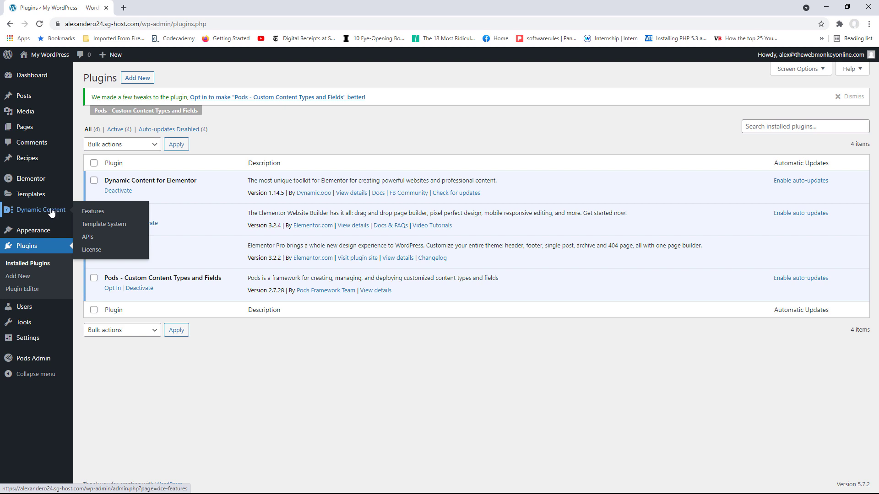
pyautogui.click(102, 214)
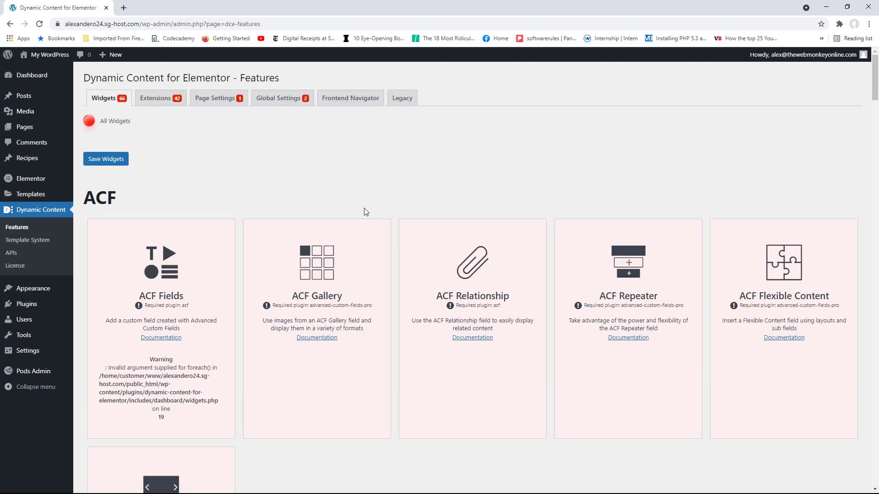
pyautogui.moveTo(874, 97); pyautogui.dragTo(871, 246)
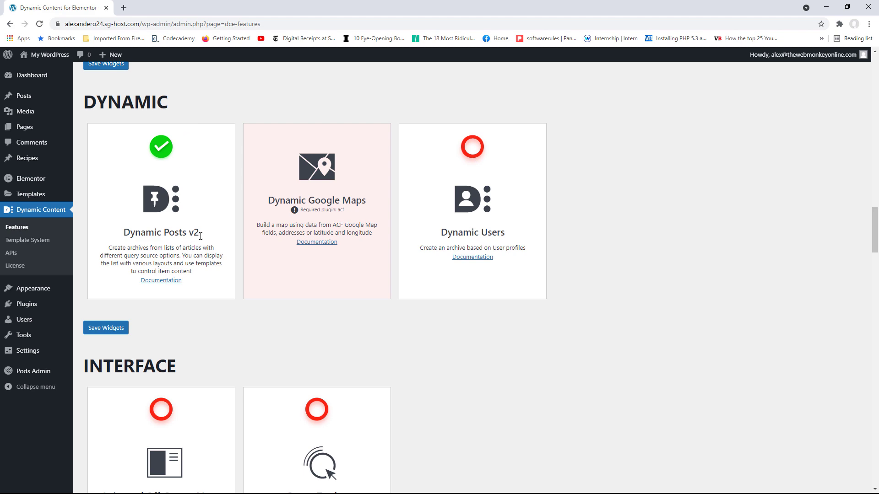
pyautogui.moveTo(875, 229); pyautogui.dragTo(876, 321)
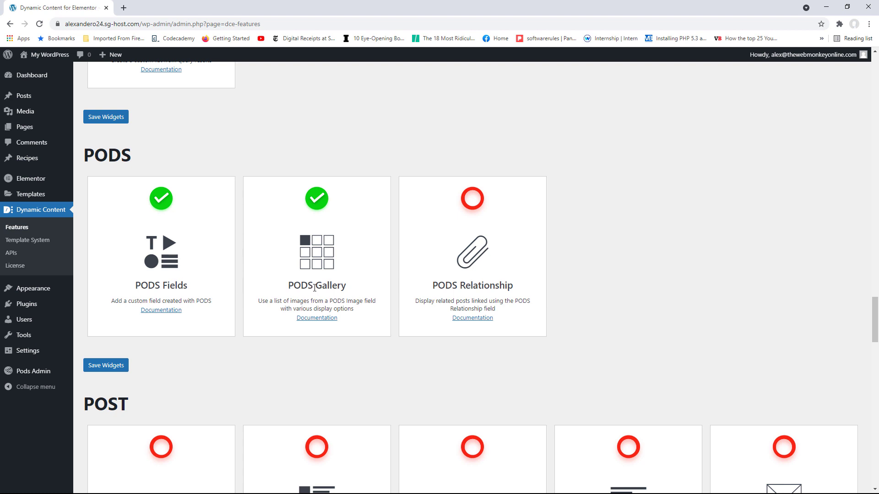
# Create a new page titled Recipes and open it for editing with Elementor
pyautogui.moveTo(32, 128)
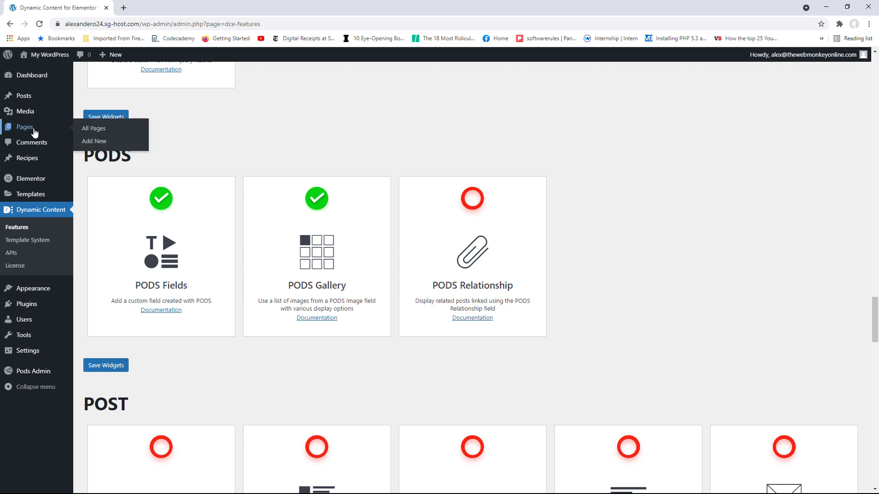
pyautogui.click(106, 144)
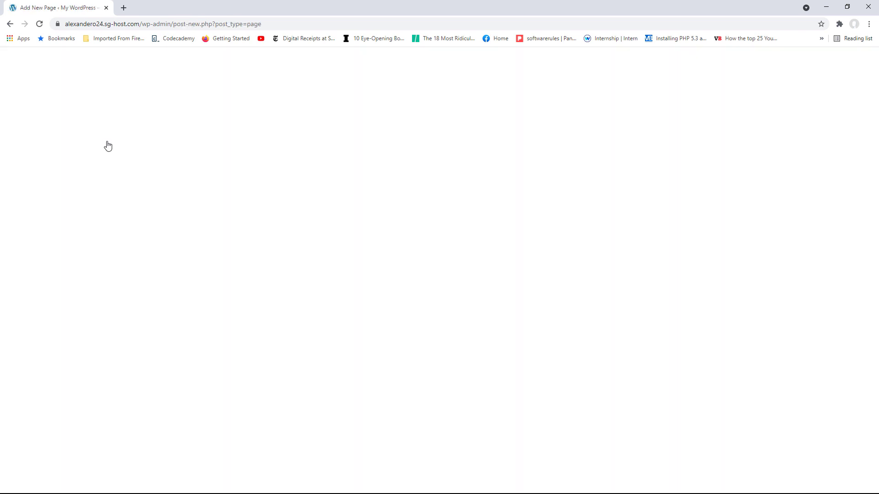
pyautogui.write('Recipes')
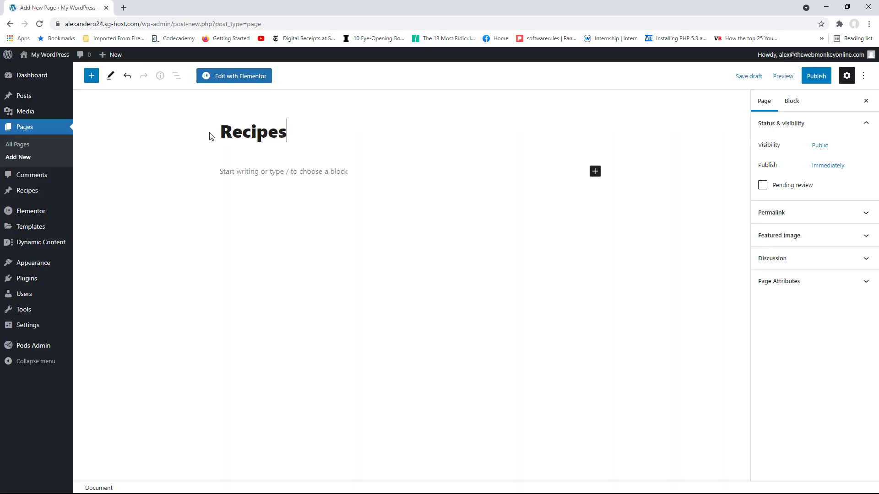
pyautogui.click(247, 79)
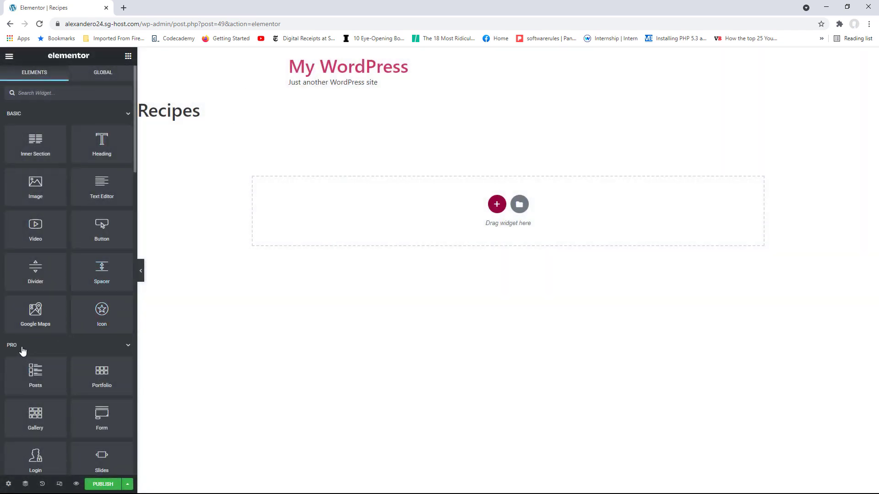
# Add a Posts widget to the Recipes page and set its query source to Recipes
pyautogui.moveTo(33, 378); pyautogui.dragTo(418, 219)
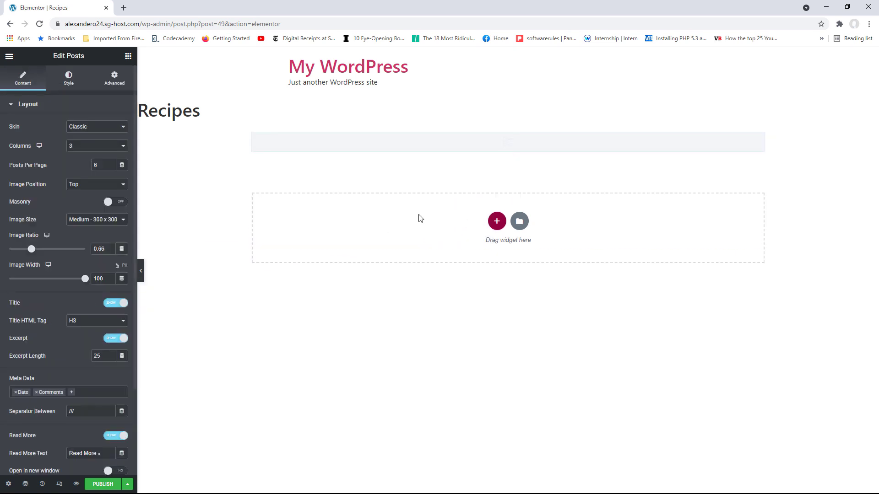
pyautogui.click(26, 107)
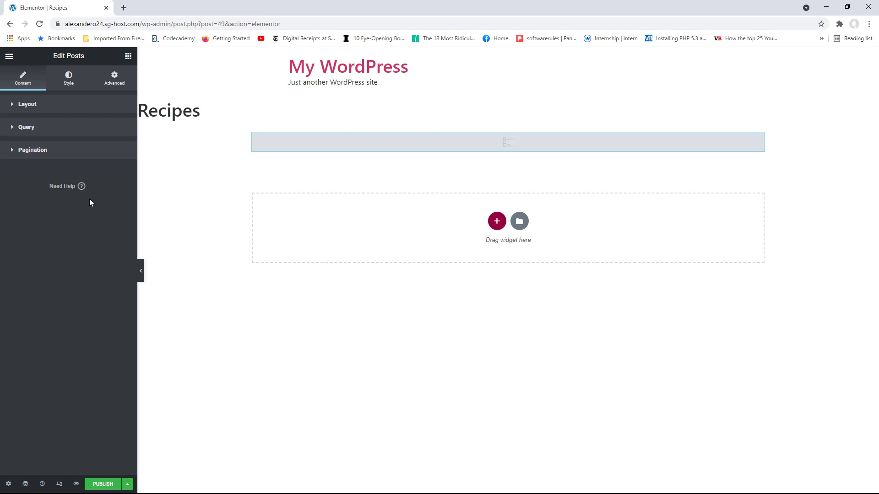
pyautogui.click(30, 129)
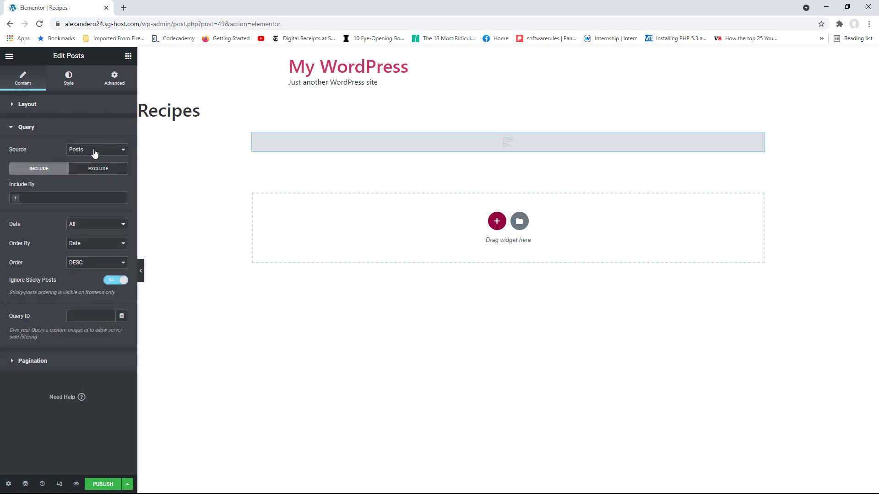
pyautogui.click(86, 156)
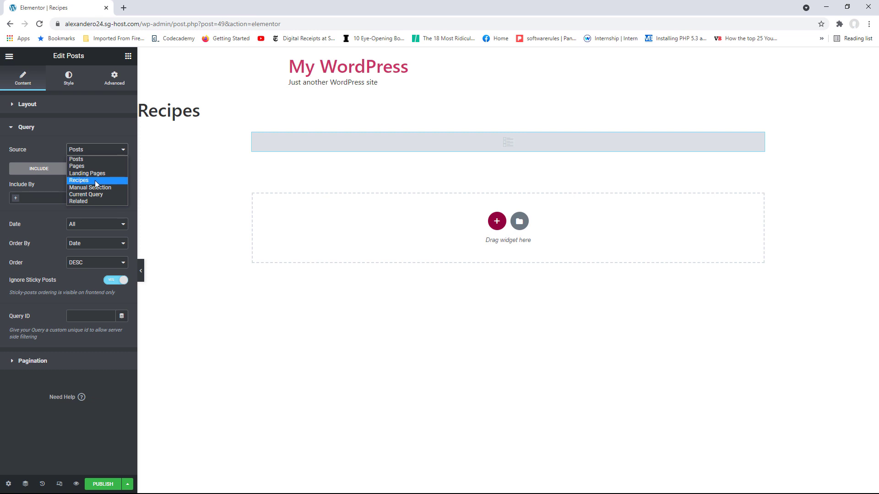
pyautogui.click(94, 180)
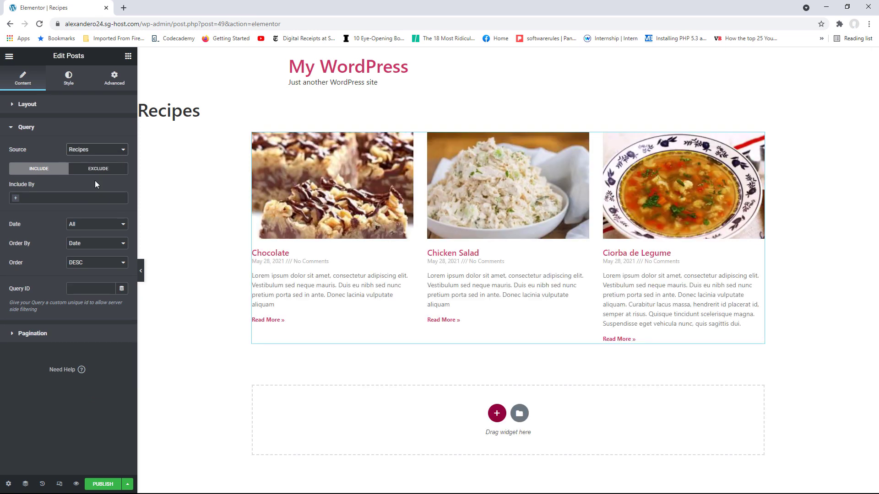
# Check the Posts widget's image size options and remove Comments from its meta data
pyautogui.click(29, 104)
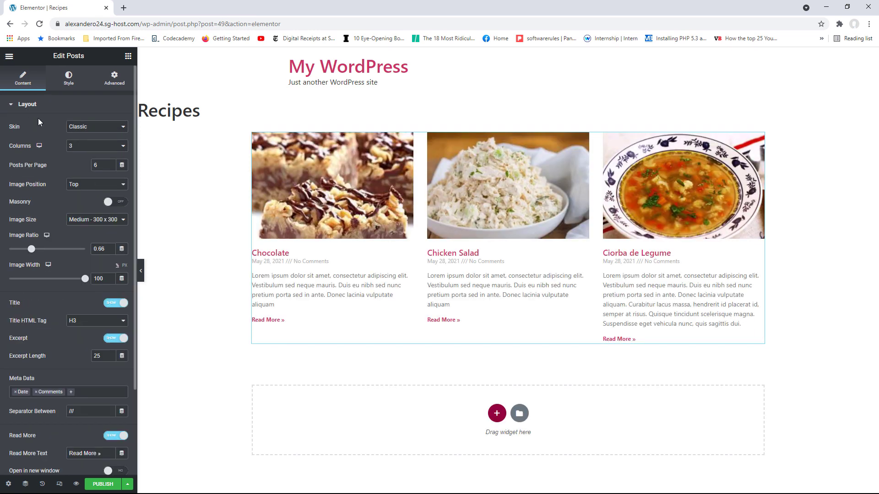
pyautogui.click(89, 222)
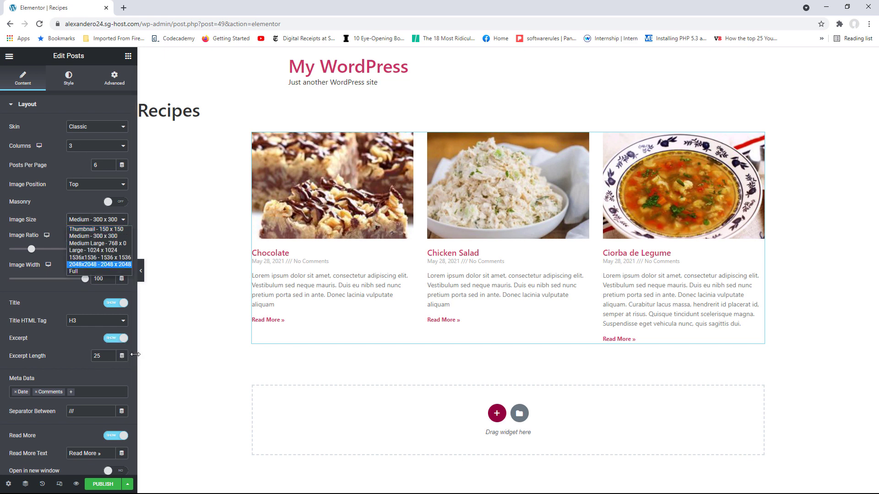
pyautogui.scroll(-1, 133, 366)
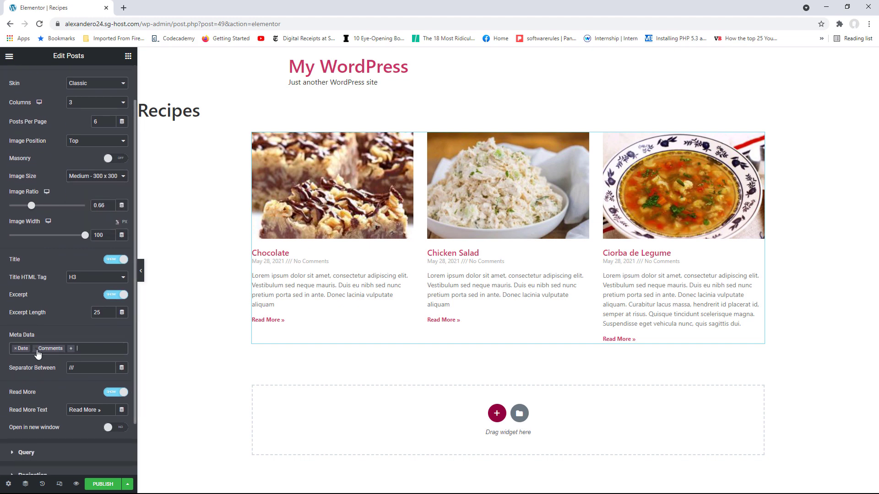
pyautogui.click(37, 348)
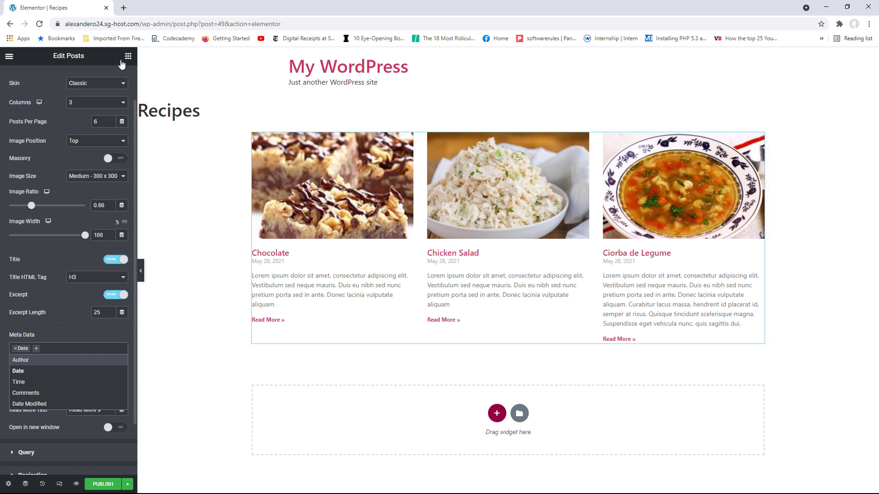
# Add a Dynamic Posts v2 widget below the Posts grid, set its query post type to Recipes, and compare the two grids
pyautogui.click(128, 56)
pyautogui.scroll(-15, 83, 280)
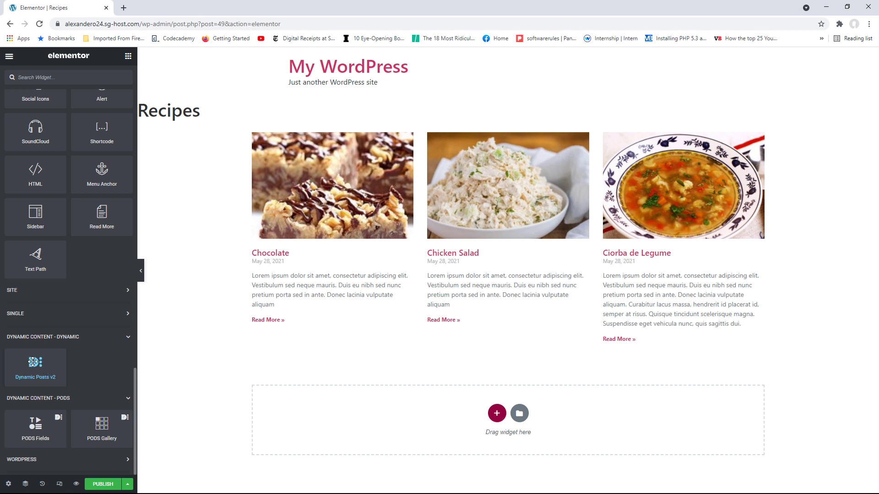
pyautogui.moveTo(33, 362); pyautogui.dragTo(372, 411)
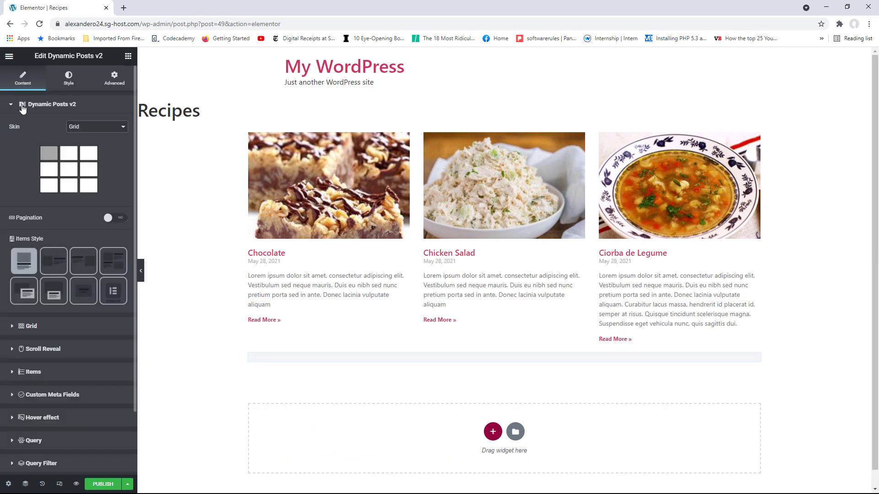
pyautogui.click(23, 106)
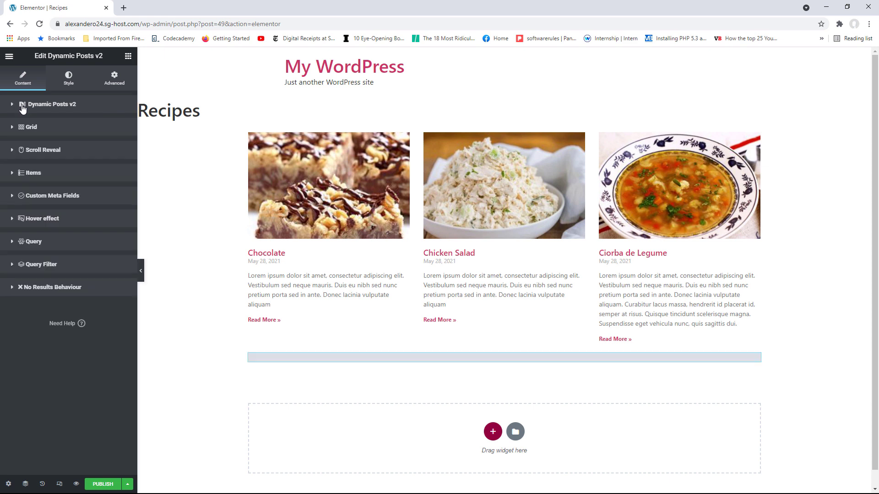
pyautogui.click(30, 242)
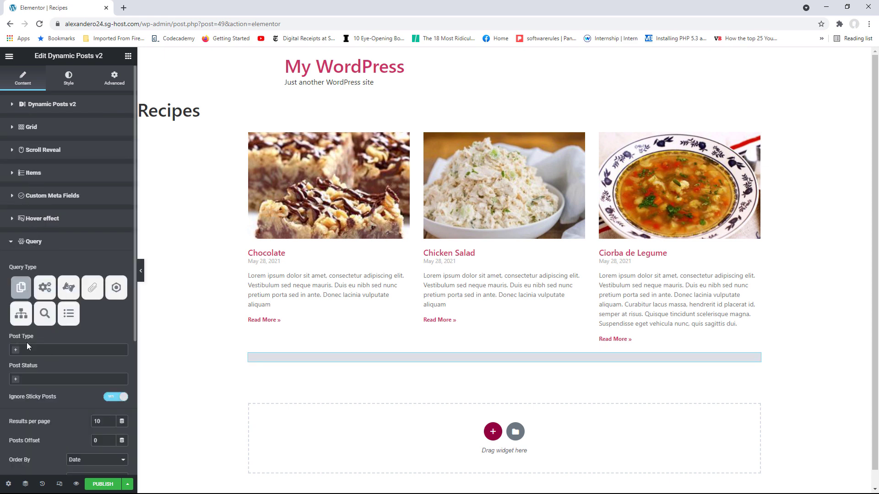
pyautogui.click(38, 349)
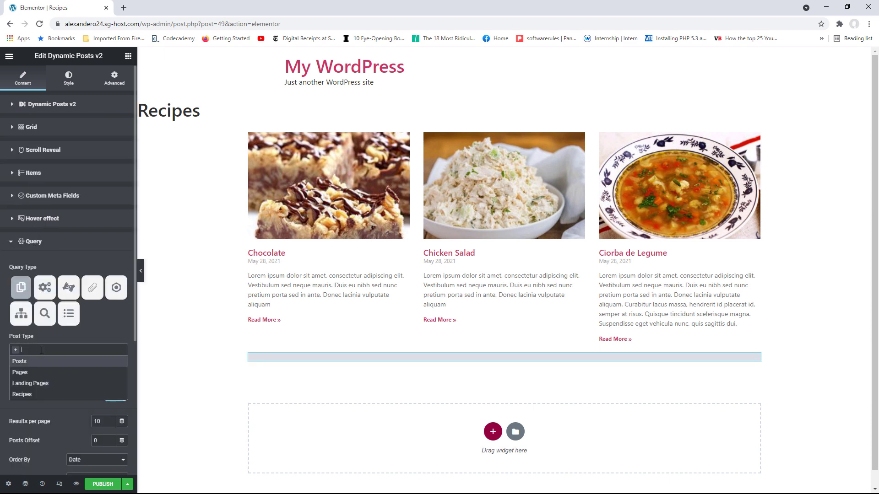
pyautogui.click(40, 390)
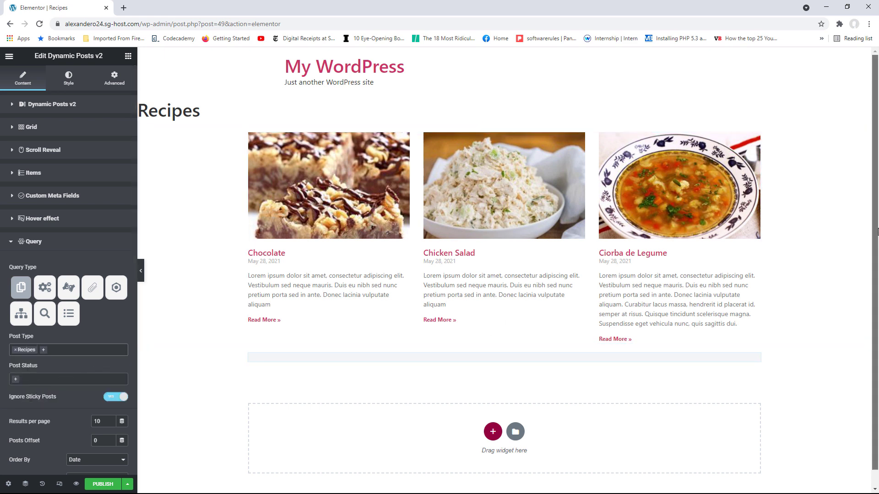
pyautogui.moveTo(875, 238); pyautogui.dragTo(876, 253)
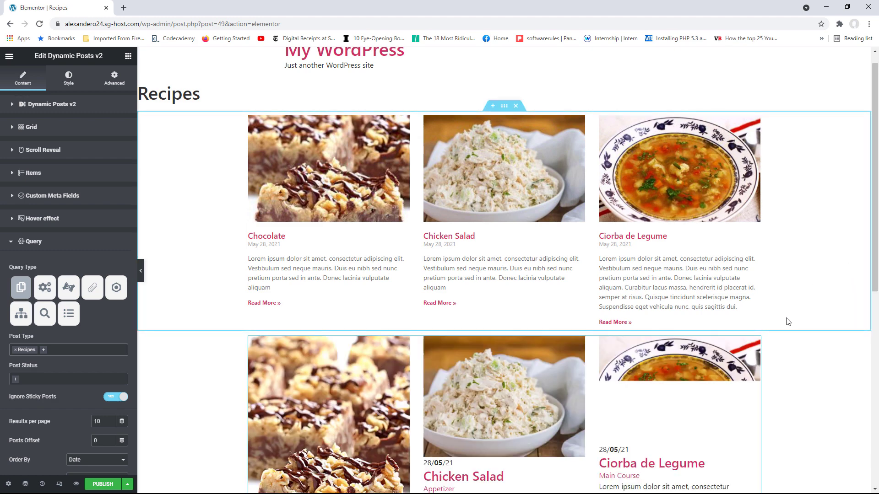
pyautogui.moveTo(875, 217); pyautogui.dragTo(870, 299)
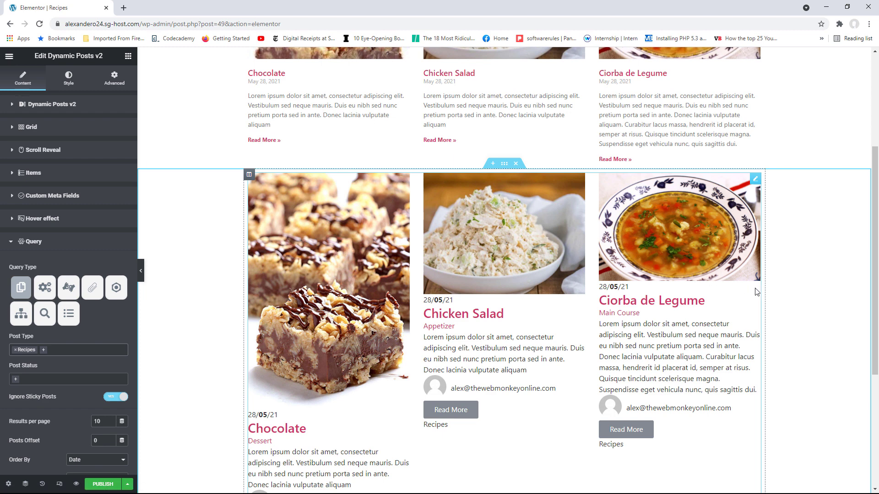
pyautogui.scroll(4, 614, 224)
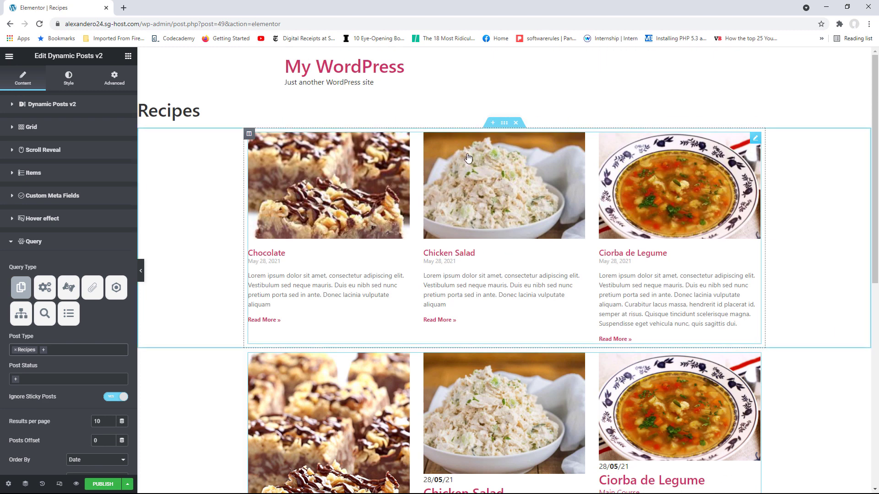
pyautogui.moveTo(875, 213); pyautogui.dragTo(875, 321)
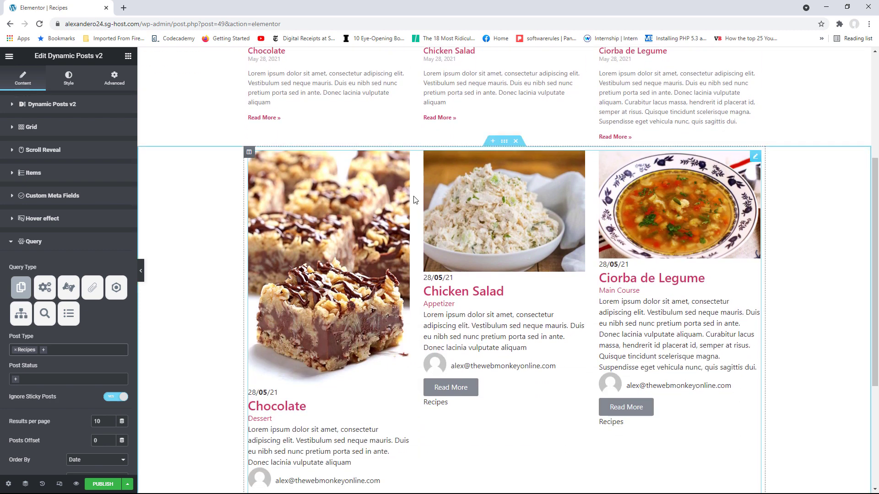
# Hide the Author and Post Type items in the Dynamic Posts v2 widget
pyautogui.click(33, 242)
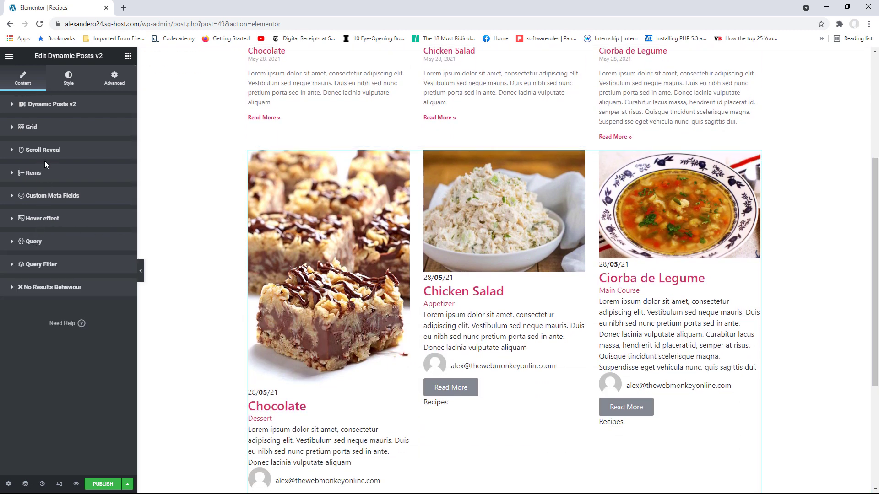
pyautogui.click(35, 178)
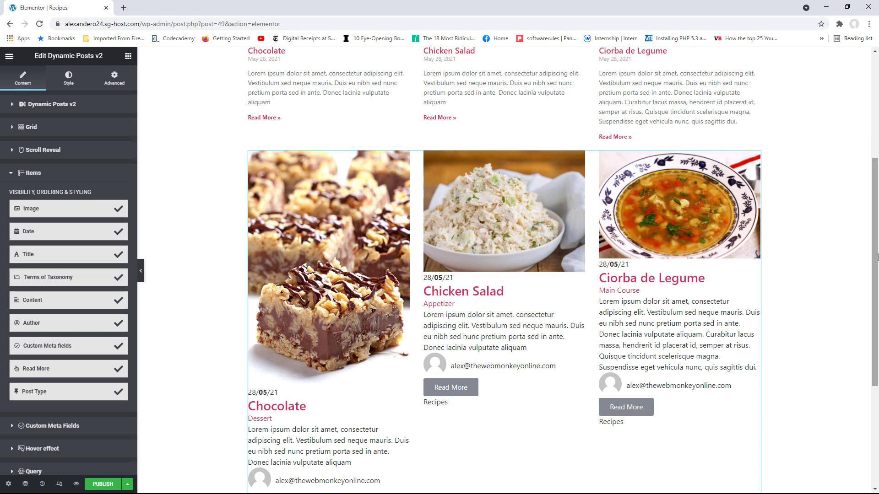
pyautogui.moveTo(876, 270); pyautogui.dragTo(878, 308)
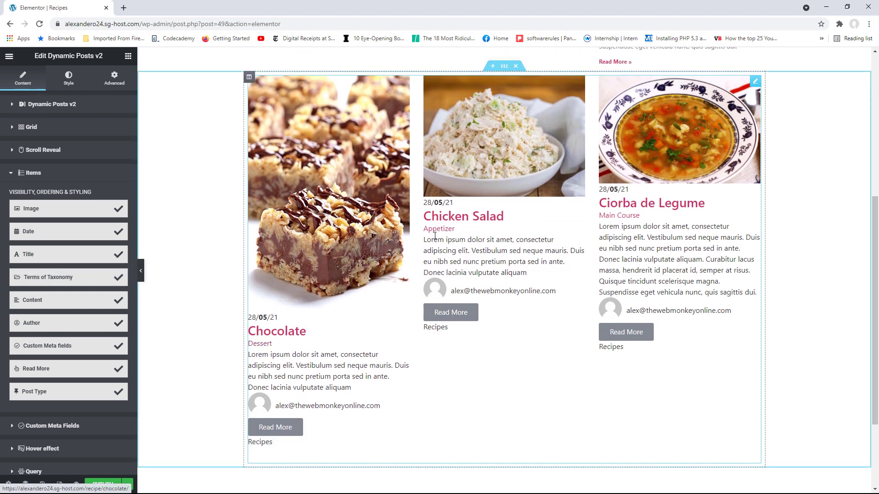
pyautogui.click(87, 325)
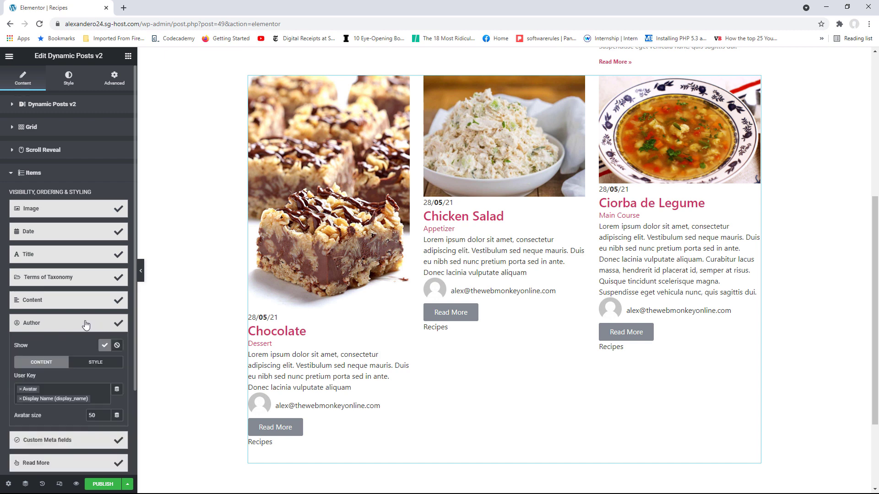
pyautogui.click(117, 345)
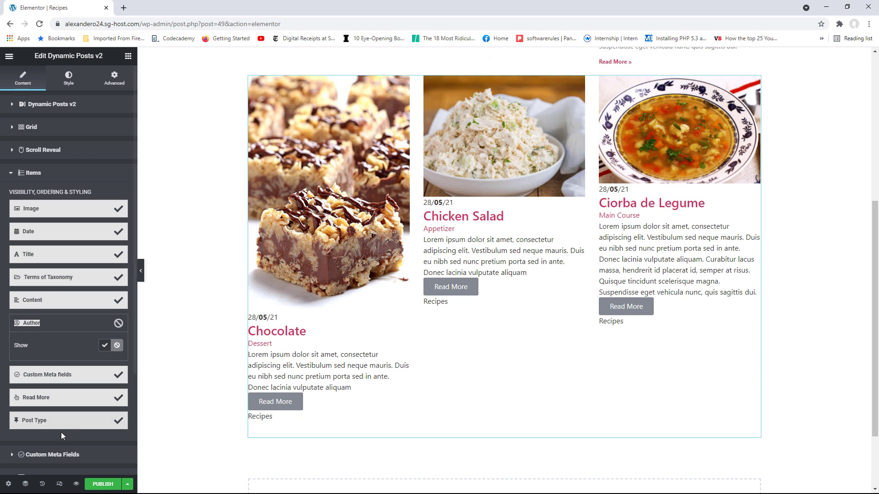
pyautogui.click(45, 423)
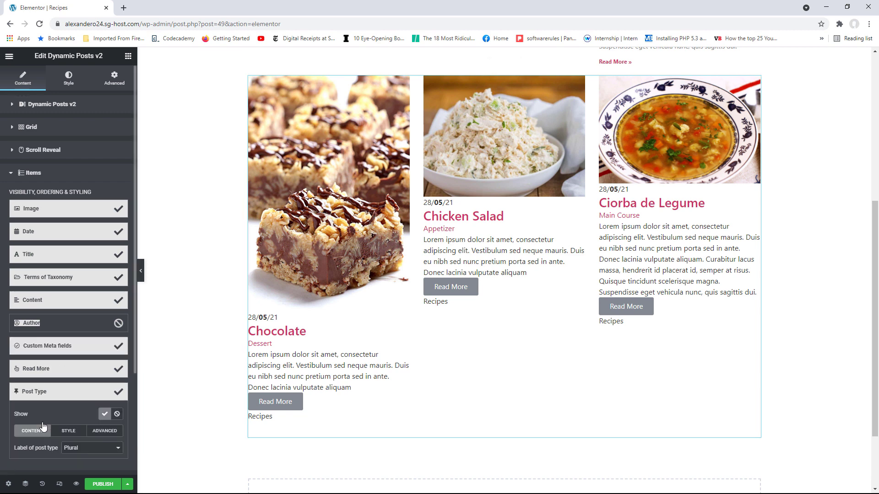
pyautogui.click(117, 415)
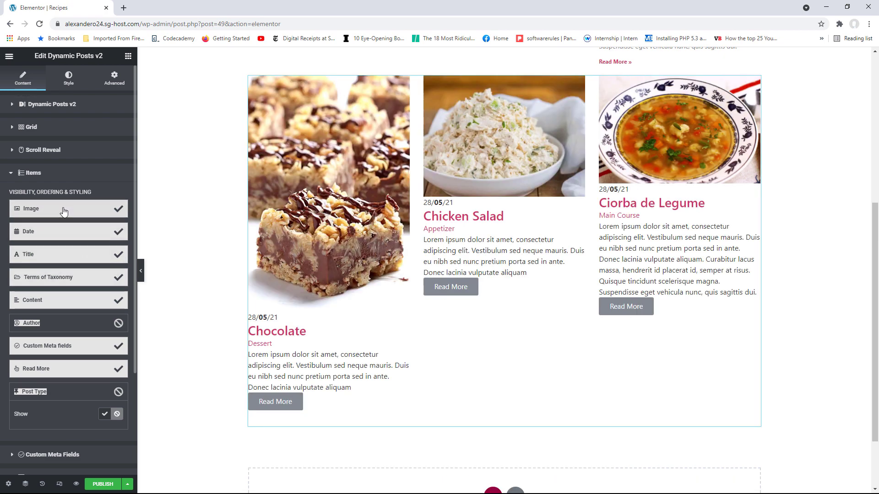
# Set the Dynamic Posts v2 widget's image size to Full and check the image item's style options
pyautogui.click(64, 212)
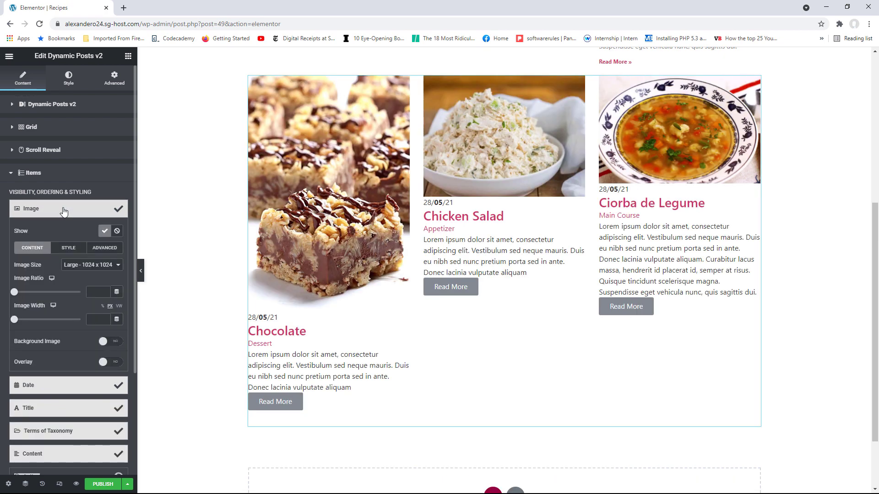
pyautogui.click(79, 266)
pyautogui.click(78, 317)
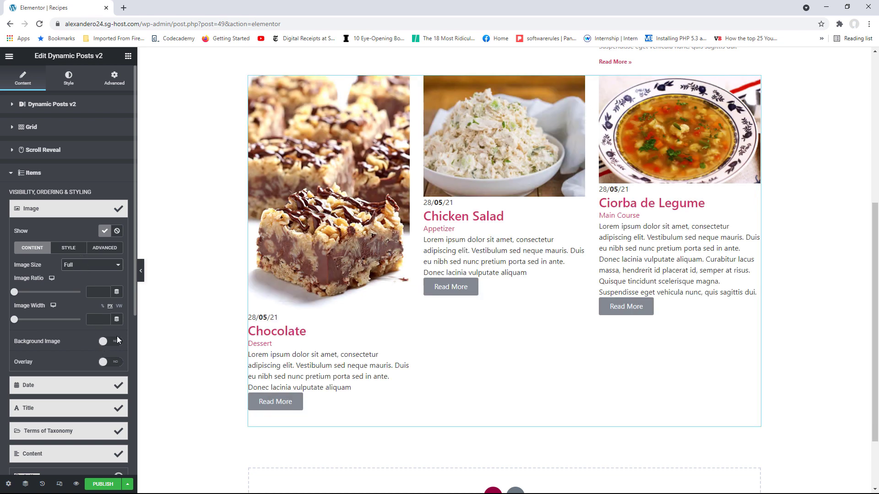
pyautogui.click(69, 248)
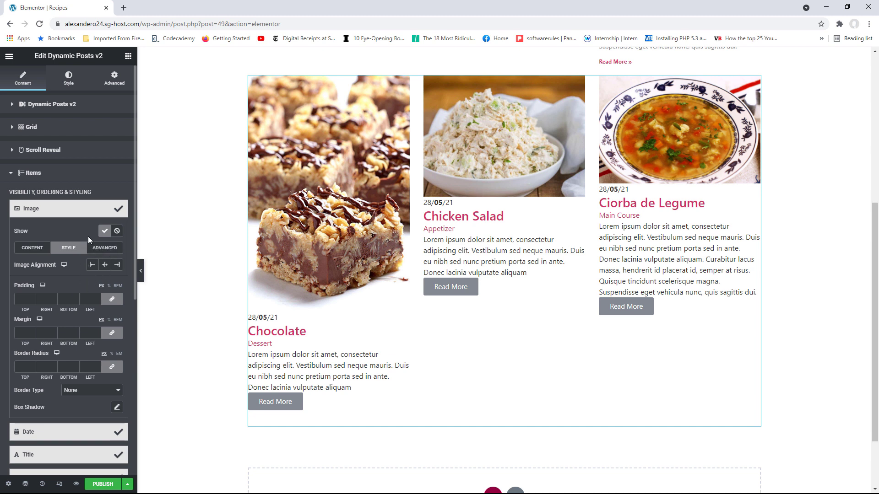
pyautogui.click(101, 213)
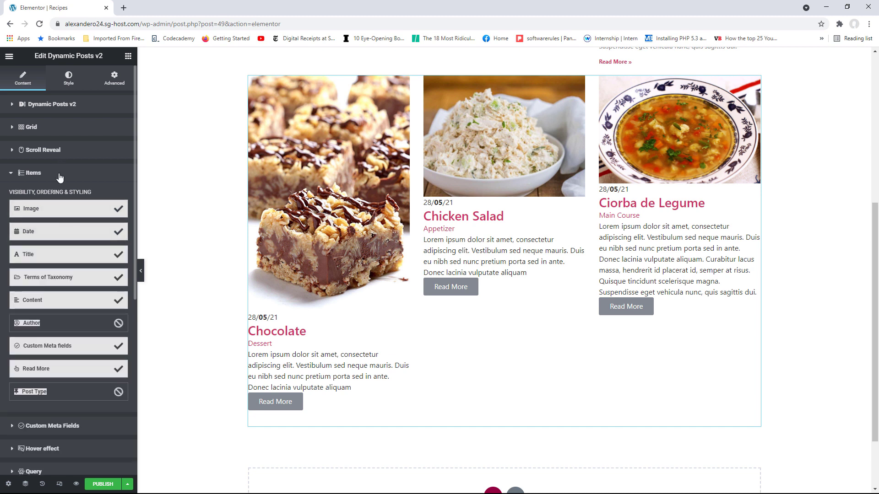
# Review the Dynamic Posts v2 grid settings against the Posts grid, publish the Recipes page, and view it live
pyautogui.click(37, 132)
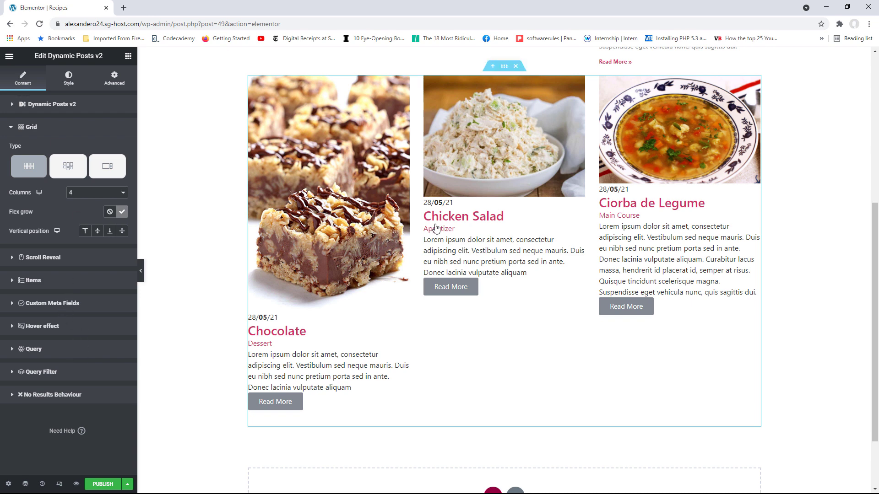
pyautogui.moveTo(875, 262); pyautogui.dragTo(878, 115)
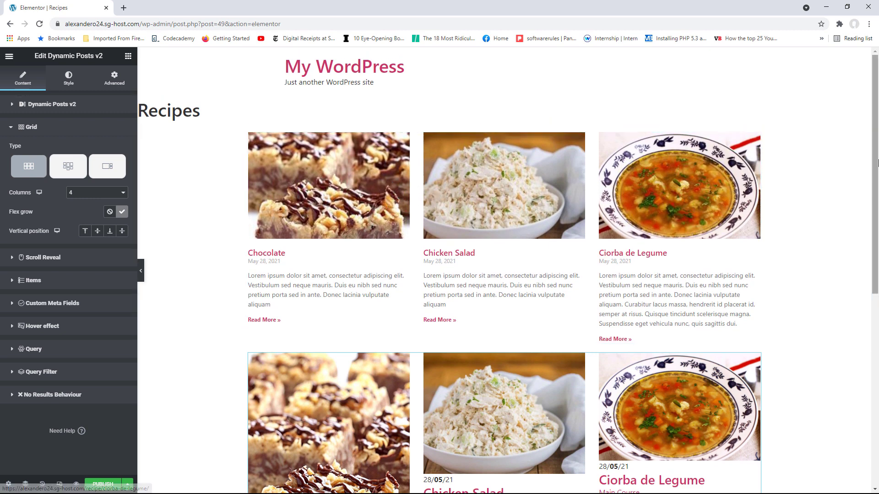
pyautogui.moveTo(878, 166); pyautogui.dragTo(872, 273)
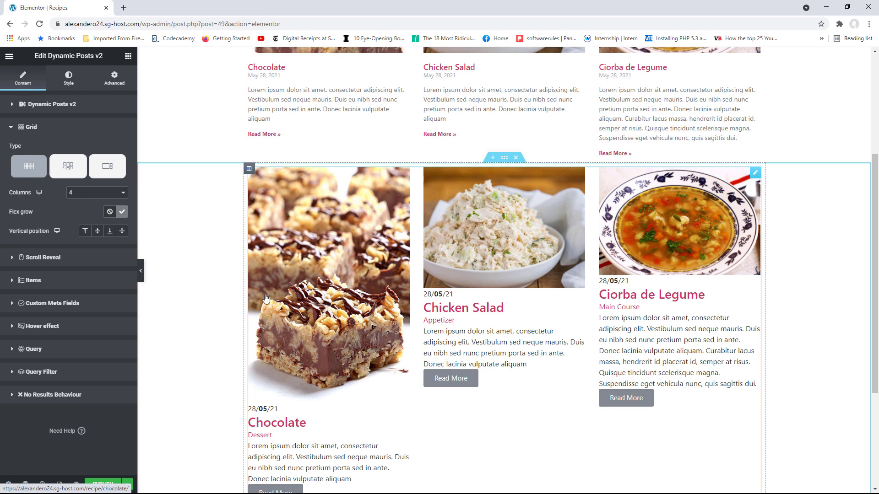
pyautogui.click(102, 483)
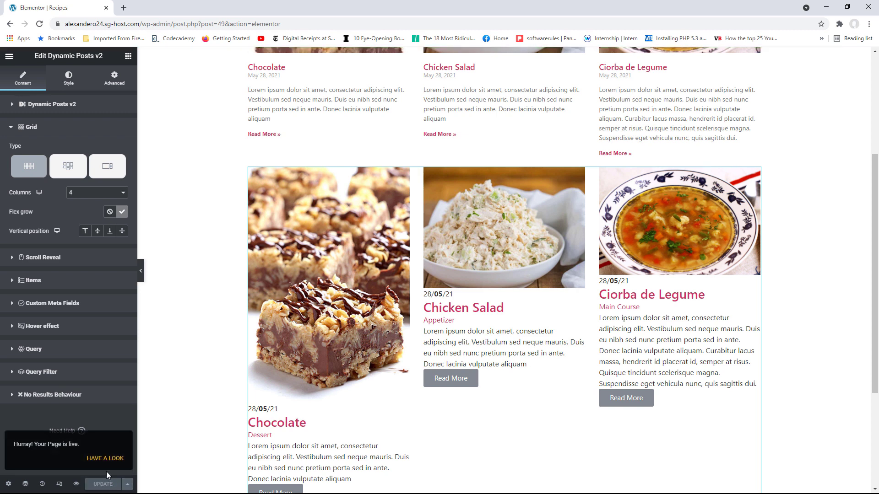
pyautogui.click(106, 459)
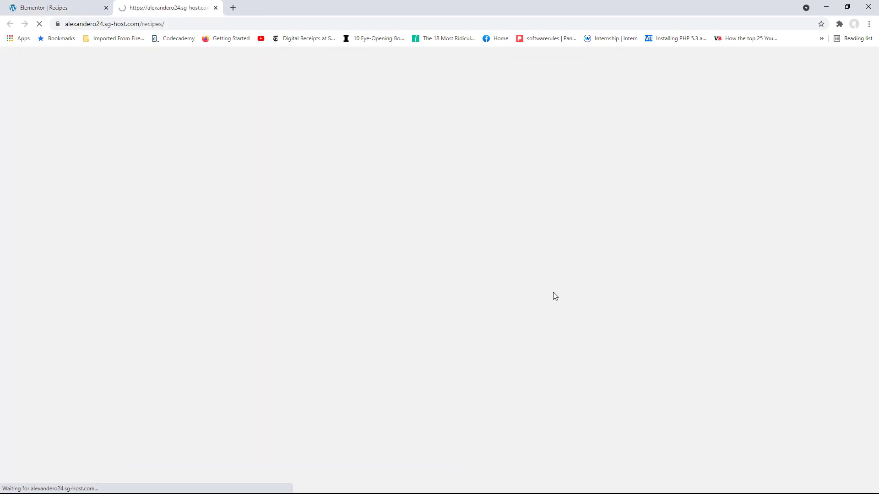
pyautogui.scroll(-5, 868, 197)
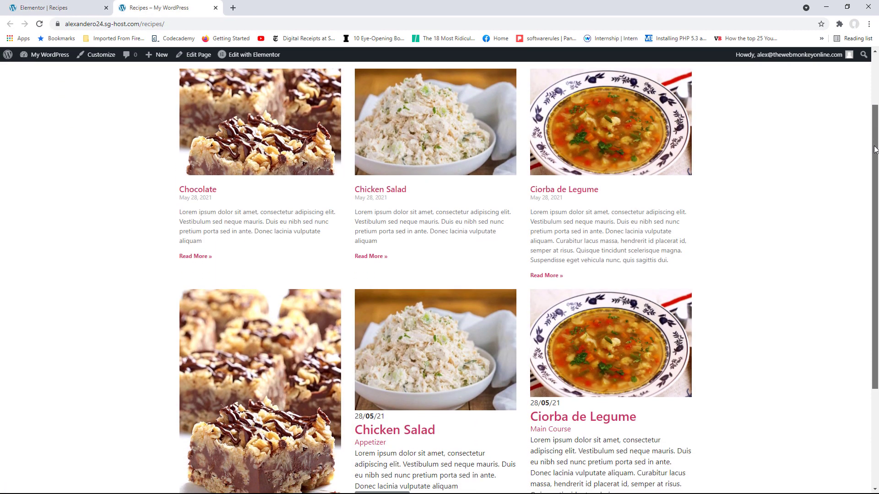
pyautogui.scroll(4, 868, 197)
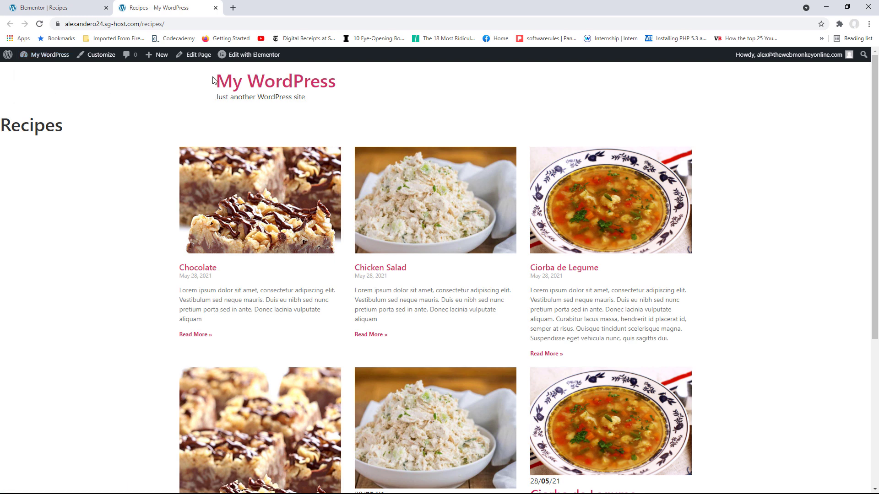
# Create a Single Post template named Single Recipe in Elementor and dismiss the block library to start from a blank canvas
pyautogui.click(55, 56)
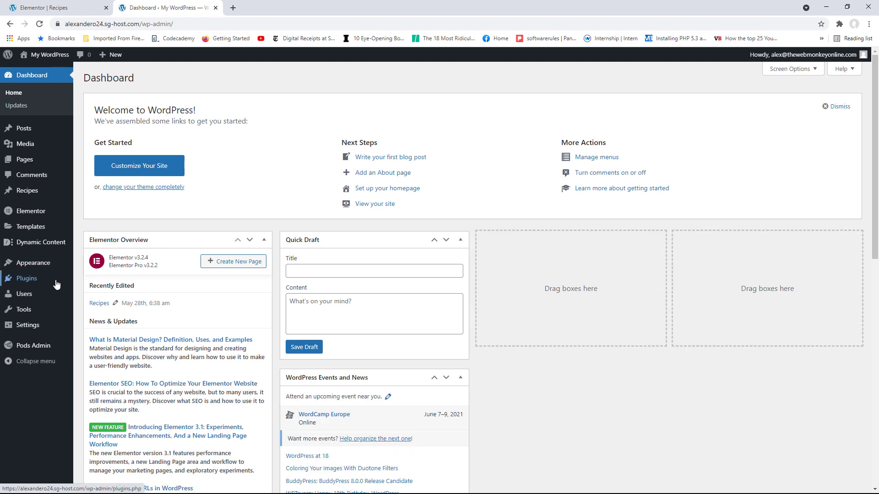
pyautogui.moveTo(52, 259)
pyautogui.moveTo(45, 227)
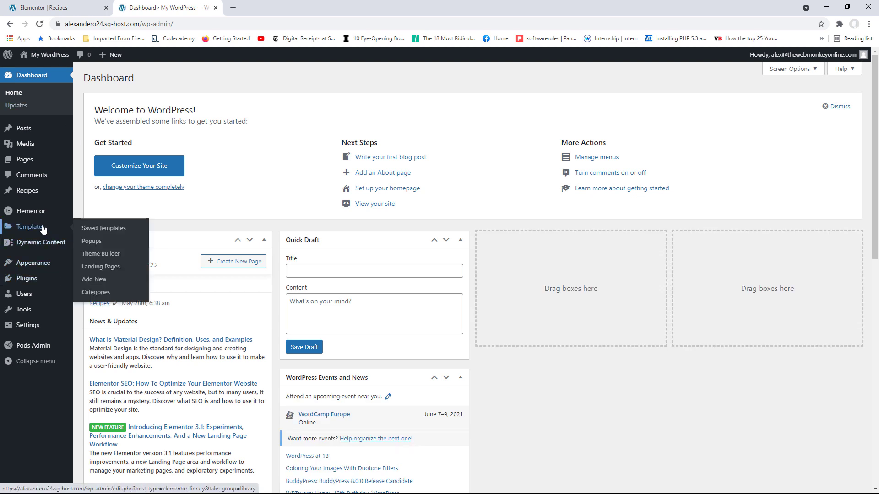
pyautogui.click(106, 280)
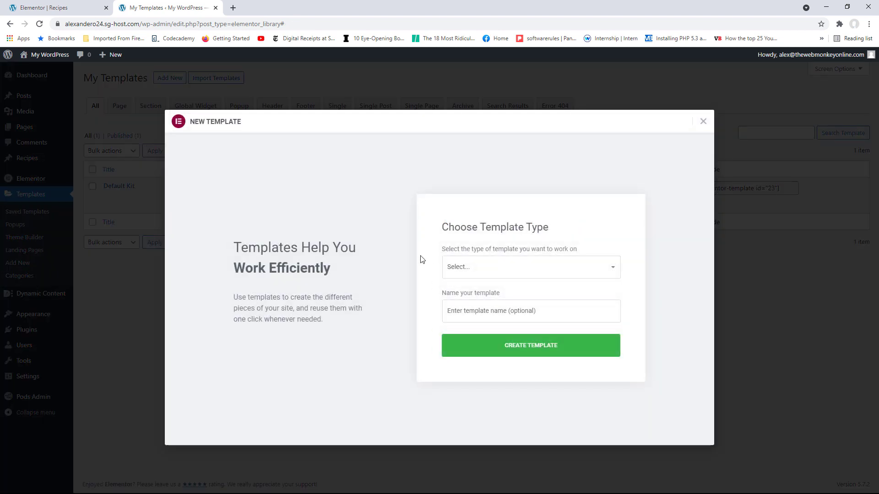
pyautogui.click(473, 272)
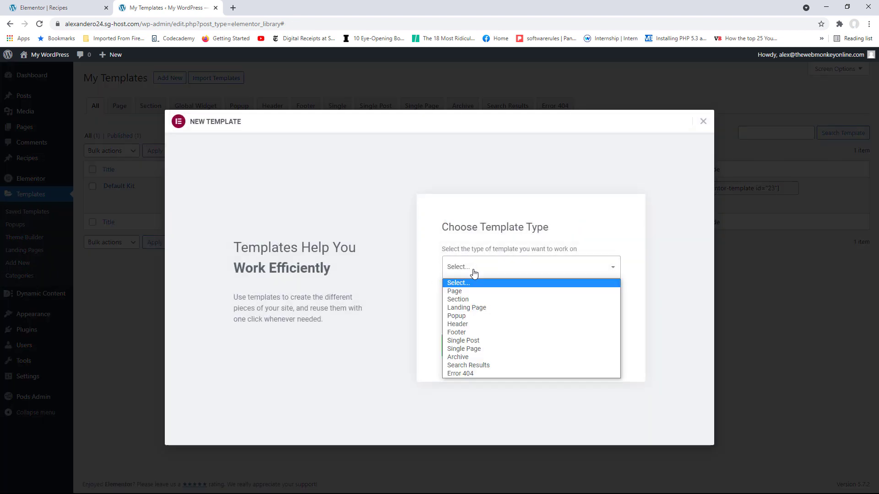
pyautogui.click(474, 341)
pyautogui.click(476, 312)
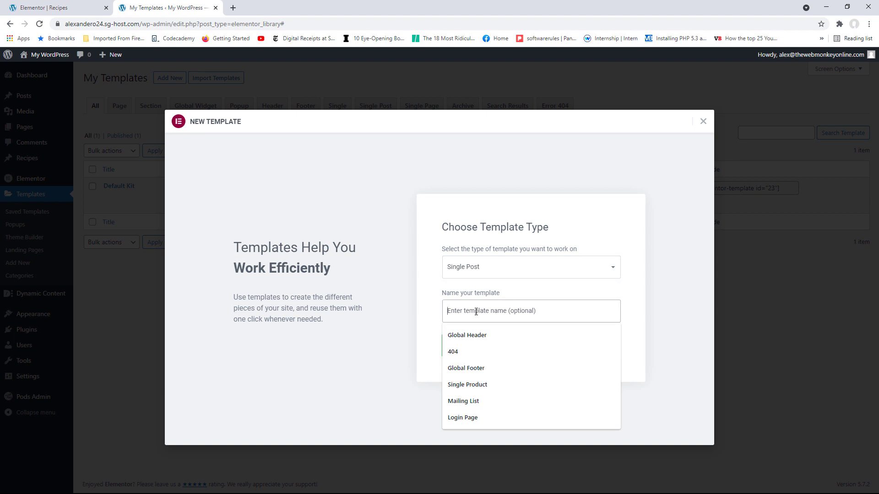
pyautogui.write('Singl')
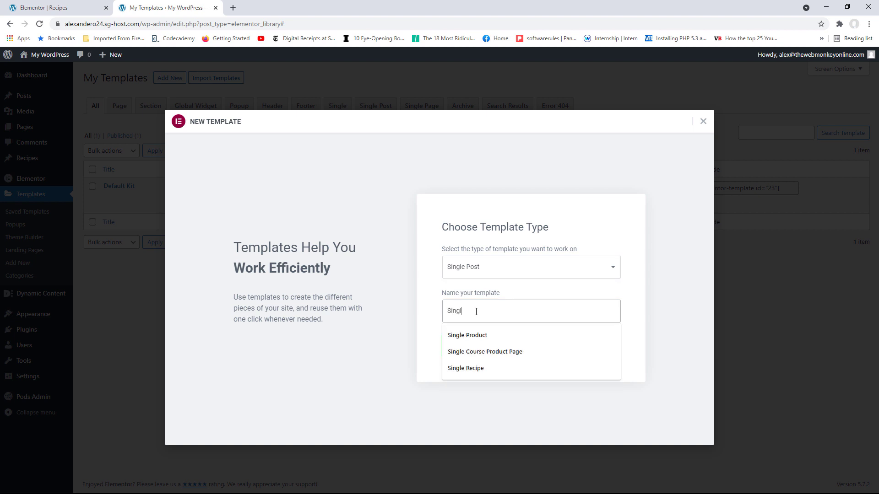
pyautogui.write('e Recipe')
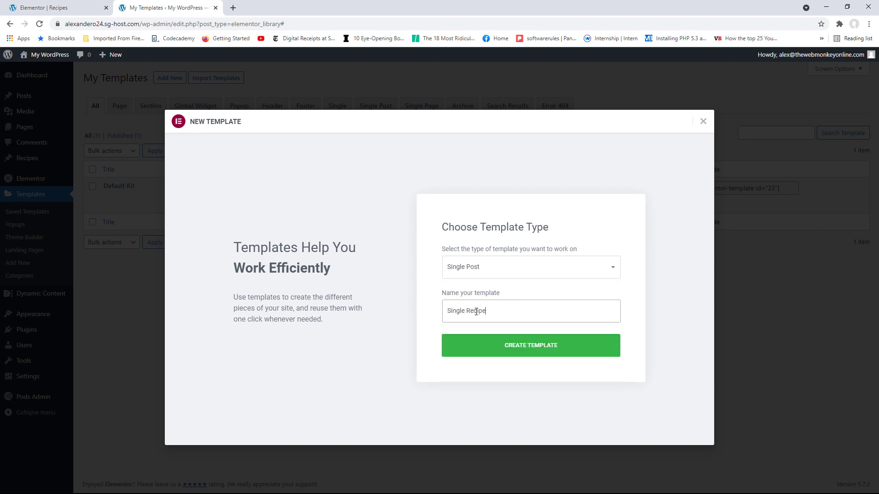
pyautogui.click(525, 353)
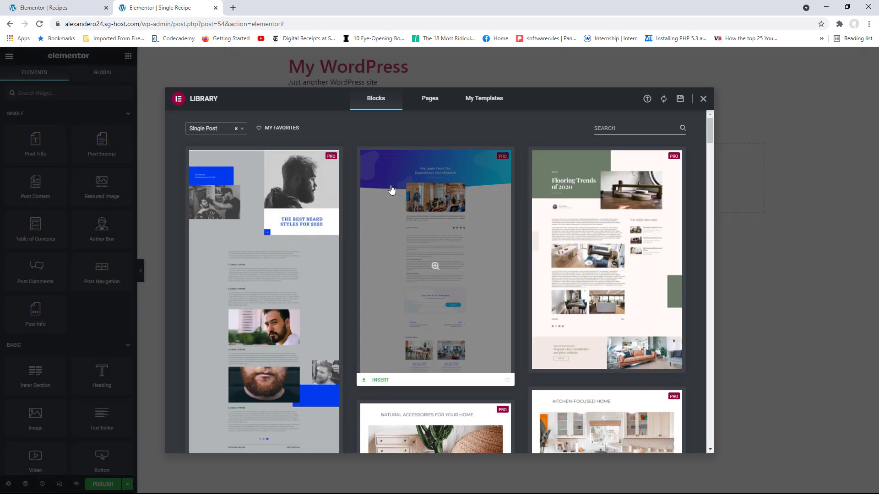
pyautogui.click(704, 100)
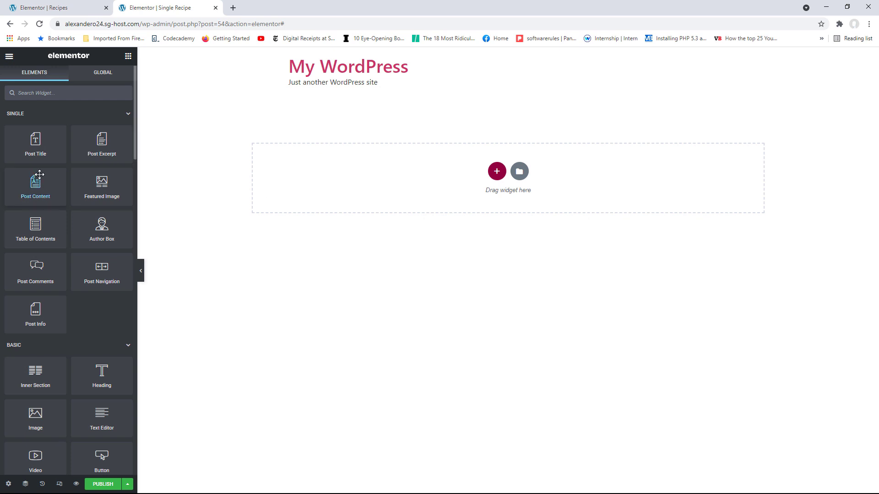
# Set the template to preview dynamic content as the Recipe post Ciorba de Legume and apply the preview
pyautogui.click(8, 484)
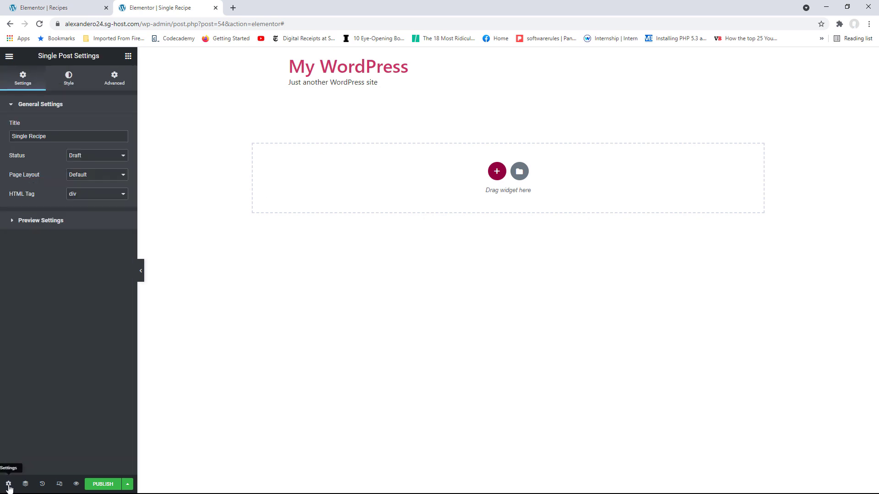
pyautogui.click(55, 223)
pyautogui.click(90, 164)
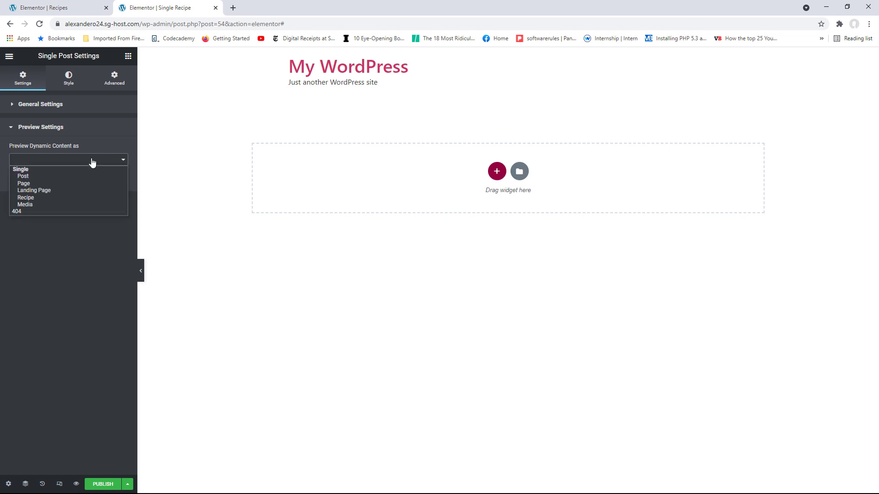
pyautogui.click(34, 197)
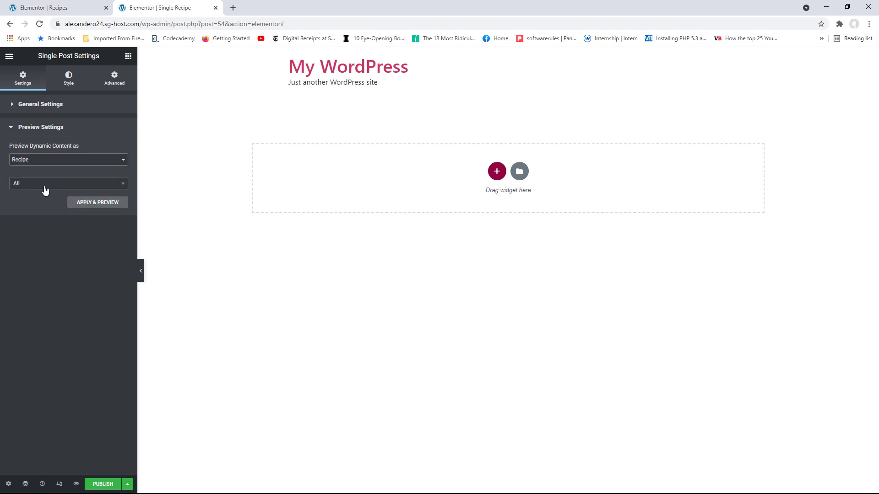
pyautogui.click(44, 187)
pyautogui.write('ciorba')
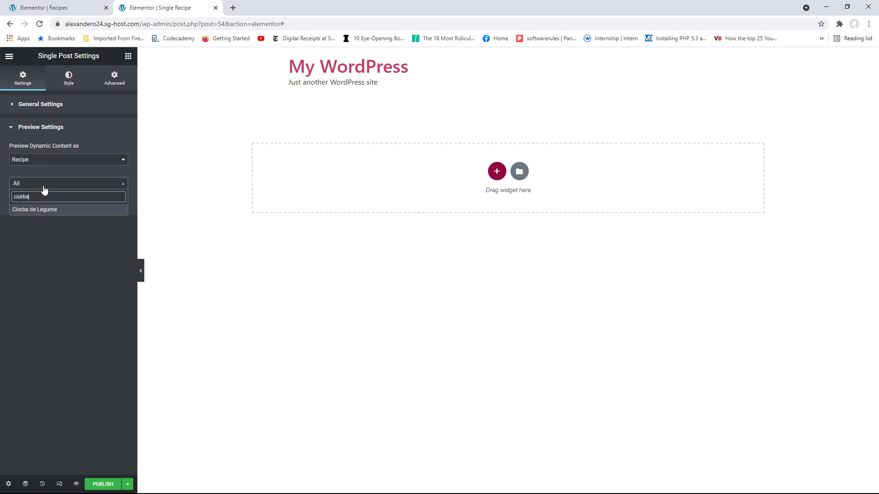
pyautogui.click(48, 209)
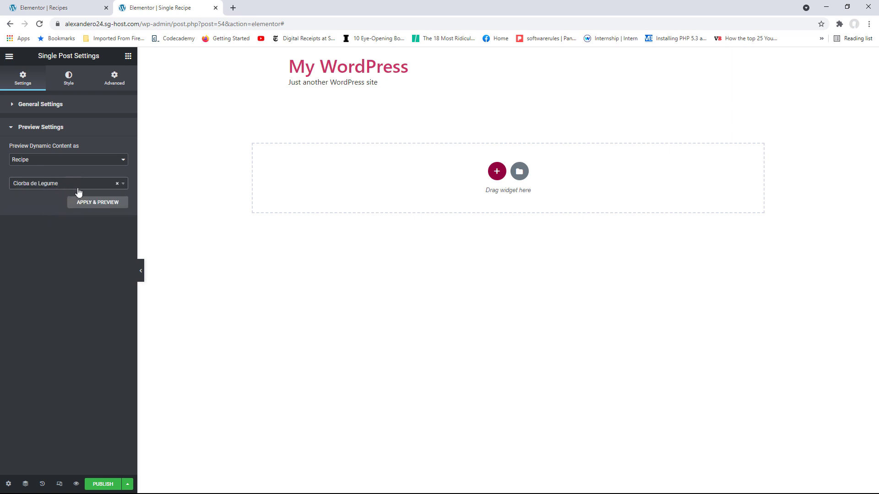
pyautogui.click(97, 205)
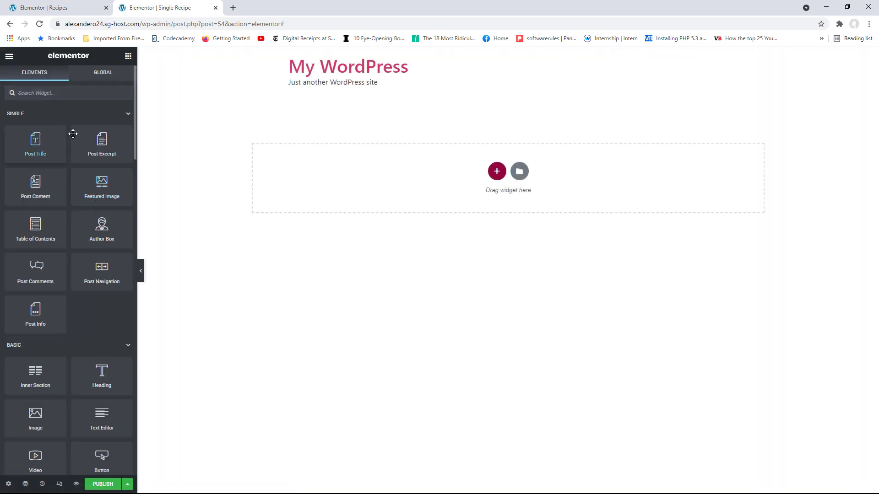
# Add a Post Title widget to the empty Single Recipe template and return to the widget list
pyautogui.moveTo(50, 136); pyautogui.dragTo(323, 176)
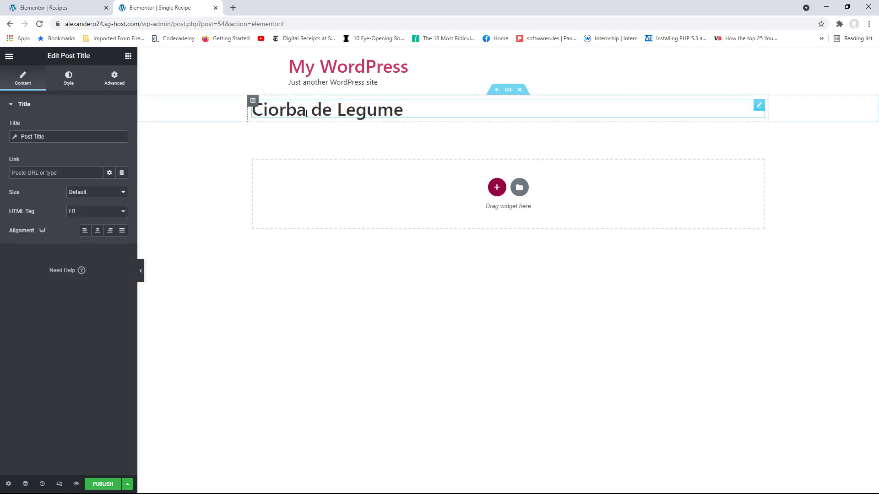
pyautogui.click(128, 56)
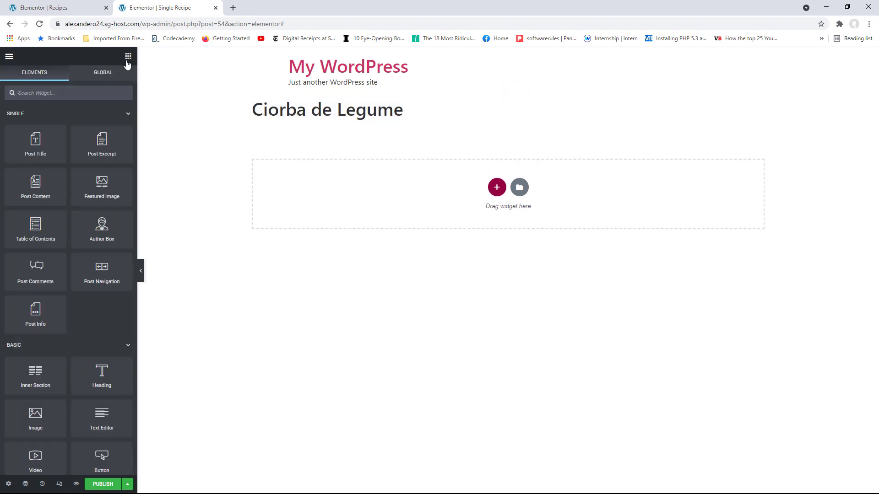
# Add a Featured Image widget below the post title and set its image size to Full
pyautogui.moveTo(102, 183); pyautogui.dragTo(323, 118)
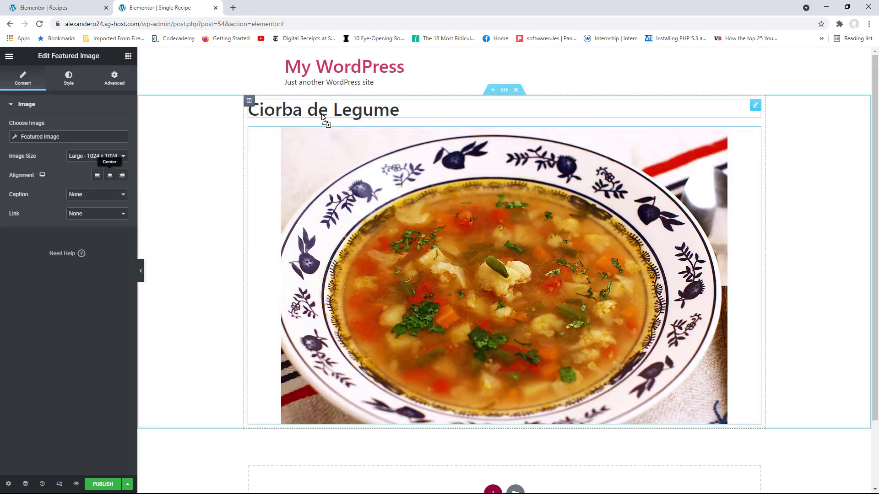
pyautogui.click(103, 157)
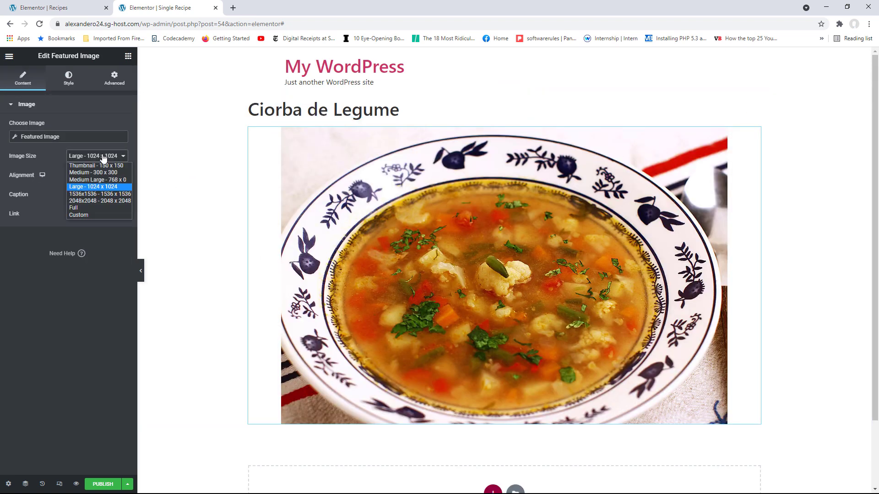
pyautogui.click(87, 207)
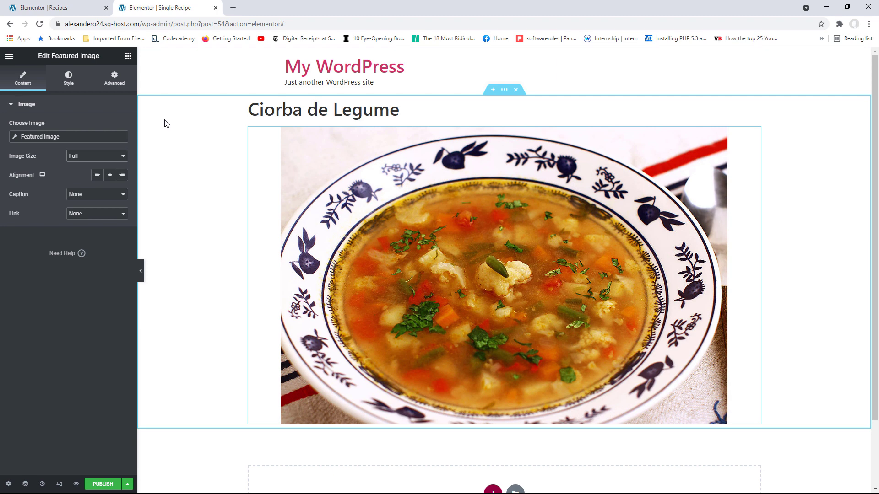
# Add a Heading widget below the featured image and source its title dynamically from the Pods Field with the key Prep Time
pyautogui.click(128, 56)
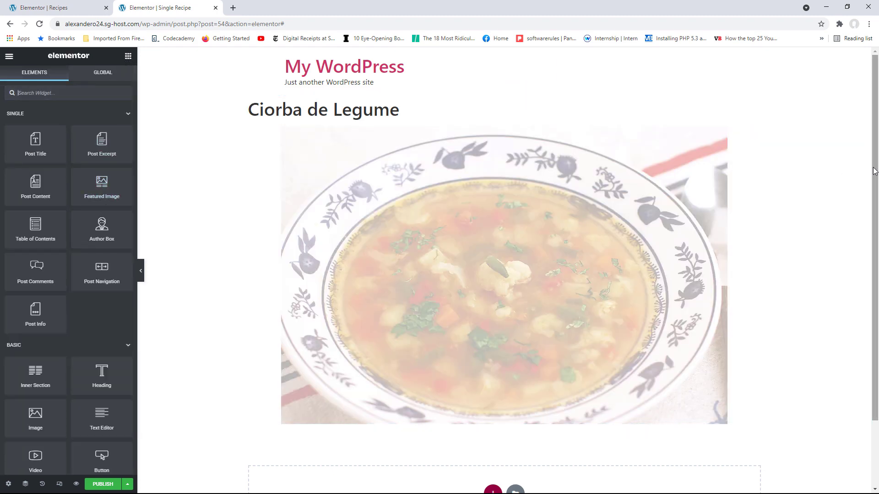
pyautogui.scroll(-2, 875, 181)
pyautogui.moveTo(875, 182); pyautogui.dragTo(877, 239)
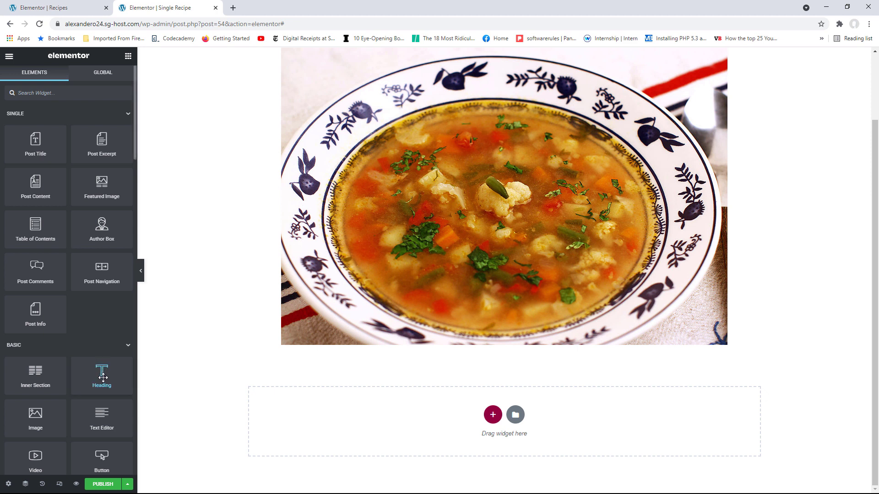
pyautogui.moveTo(100, 371); pyautogui.dragTo(345, 340)
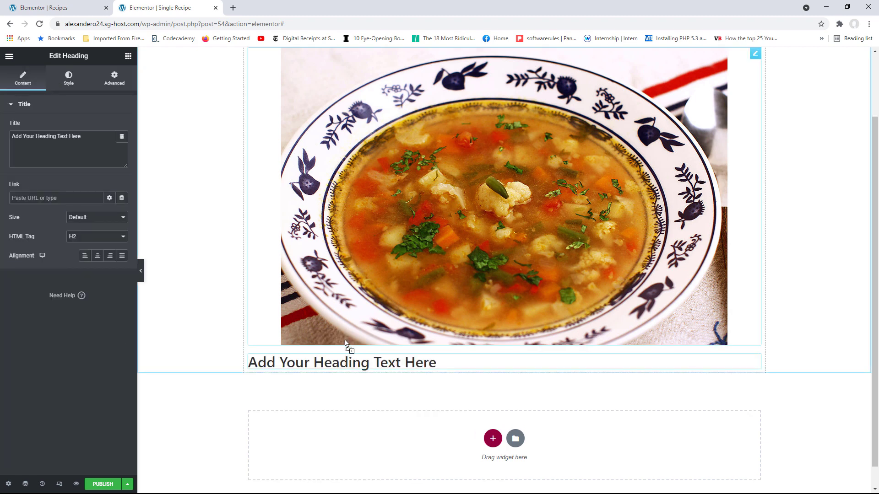
pyautogui.click(122, 137)
pyautogui.moveTo(124, 162); pyautogui.dragTo(111, 256)
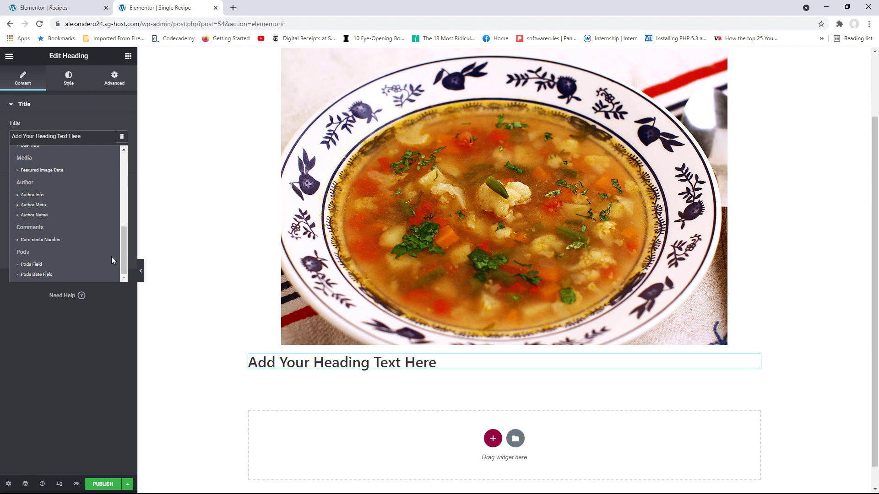
pyautogui.click(38, 265)
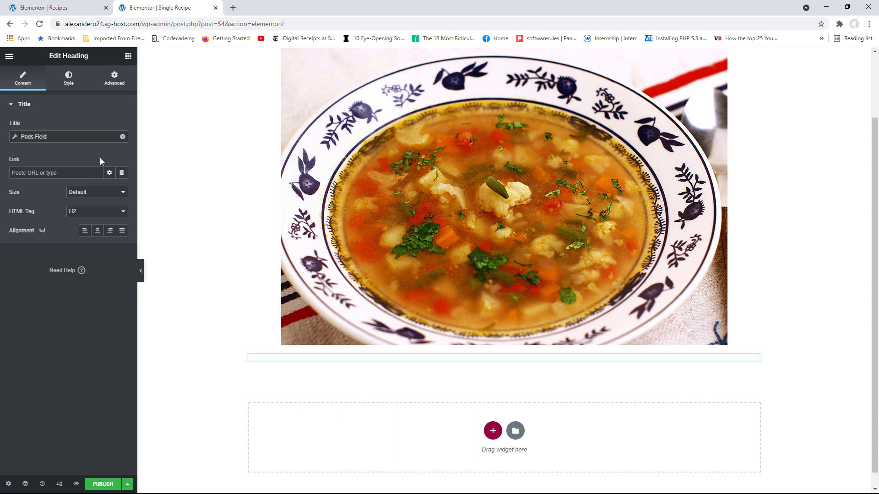
pyautogui.click(39, 136)
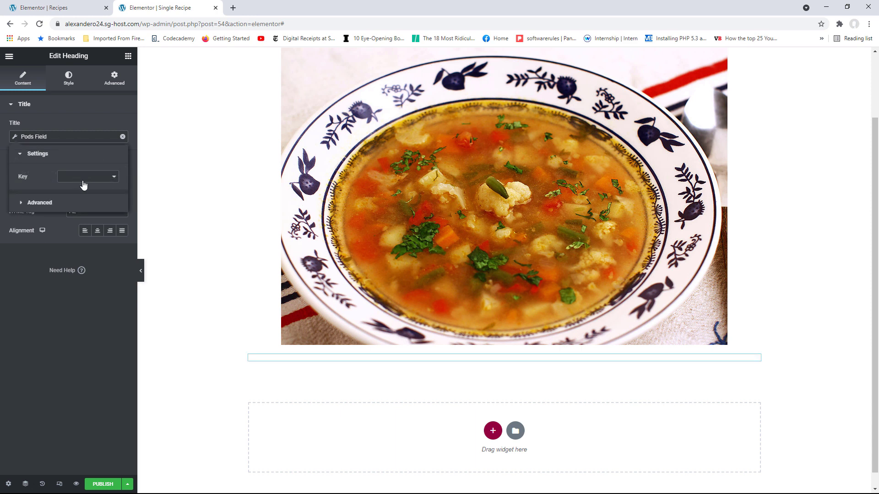
pyautogui.click(93, 179)
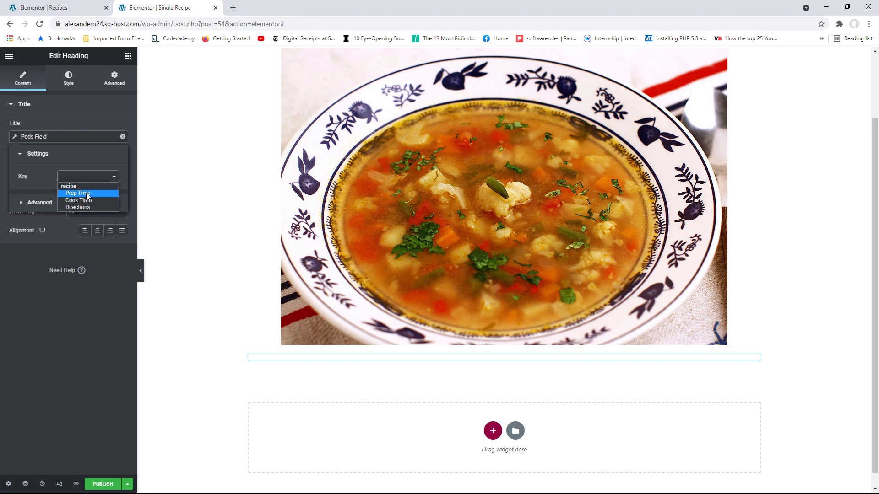
pyautogui.click(86, 194)
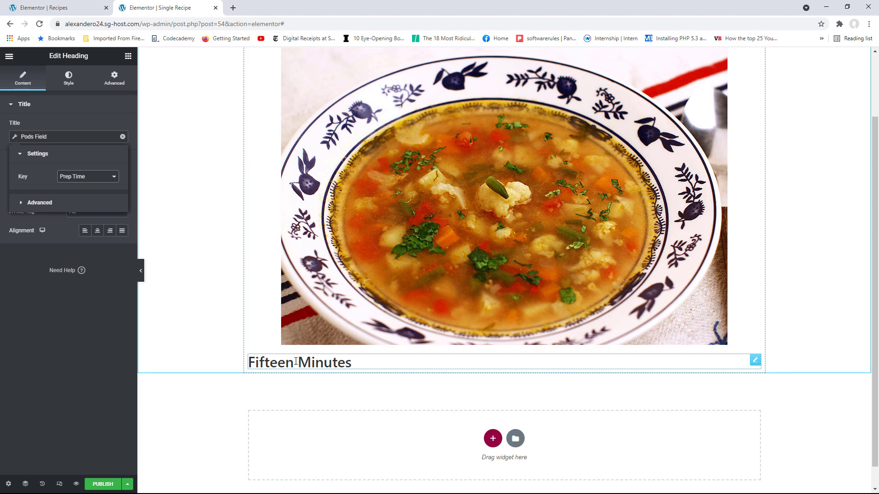
# Prefix the preparation time heading's dynamic value with the Before text "Prep Time: "
pyautogui.click(40, 137)
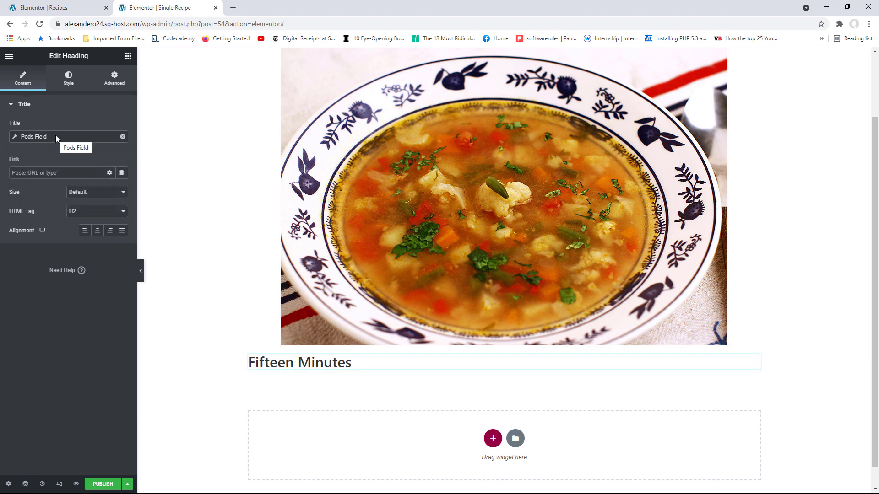
pyautogui.click(48, 135)
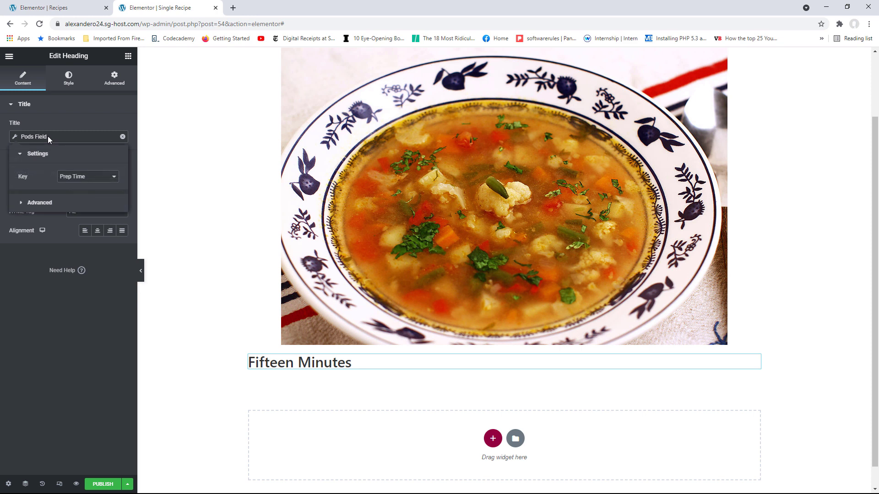
pyautogui.click(48, 206)
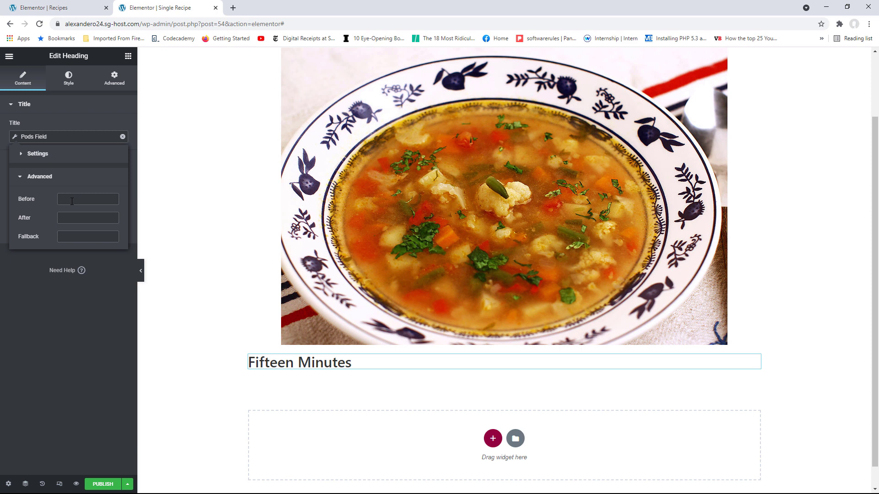
pyautogui.write('Pr')
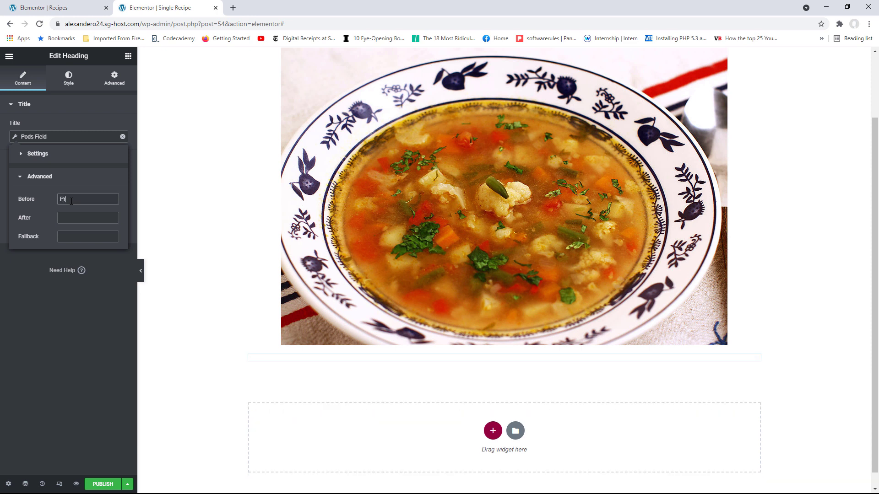
pyautogui.write('ep Time')
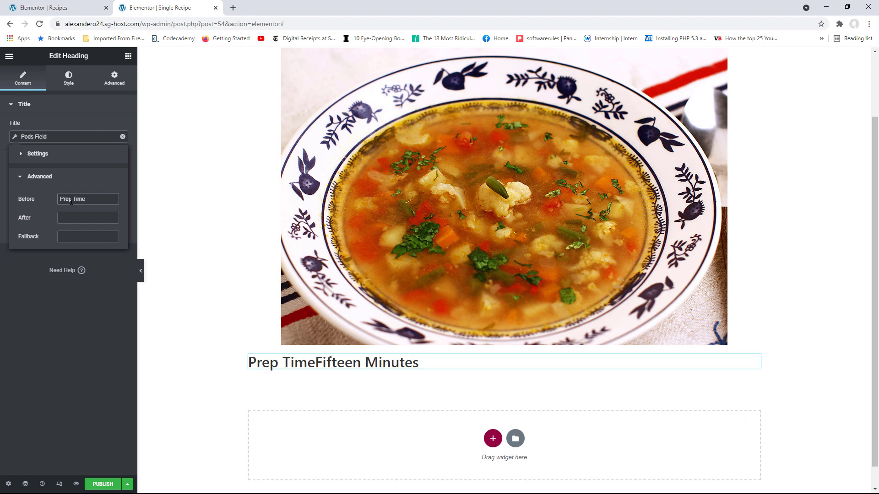
pyautogui.write(':')
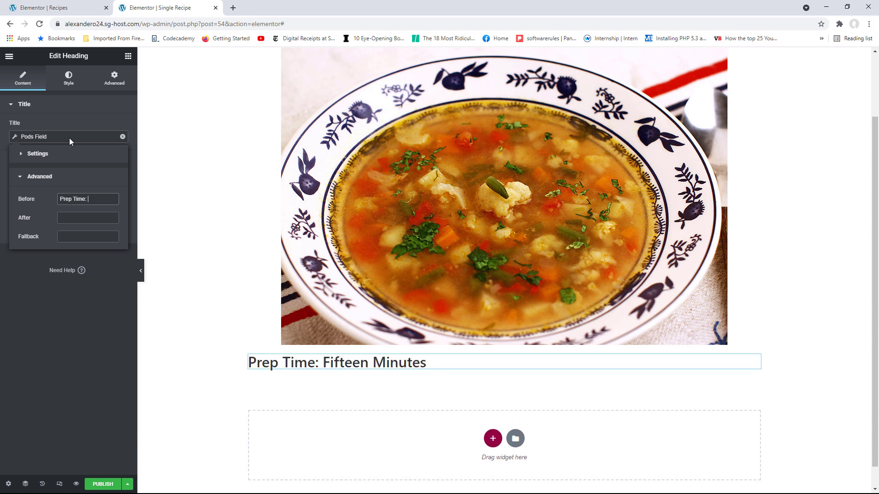
# Set the Prep Time heading's HTML tag to H4
pyautogui.click(24, 104)
pyautogui.click(26, 105)
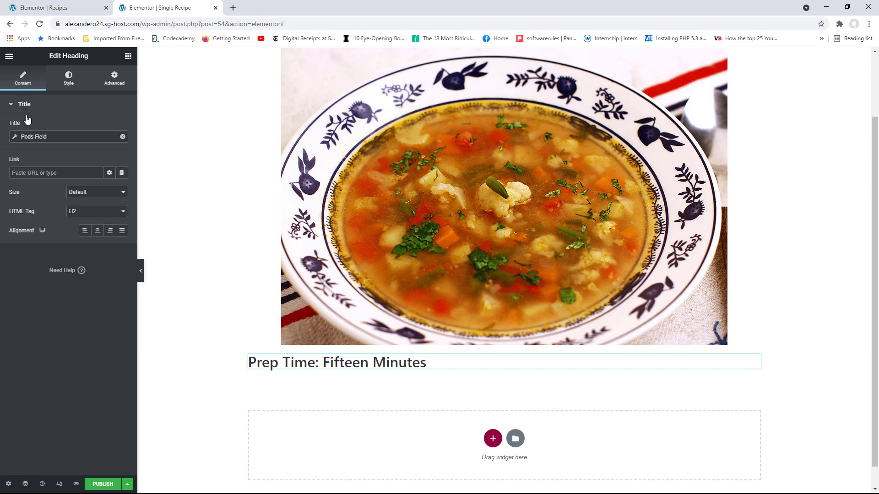
pyautogui.click(85, 215)
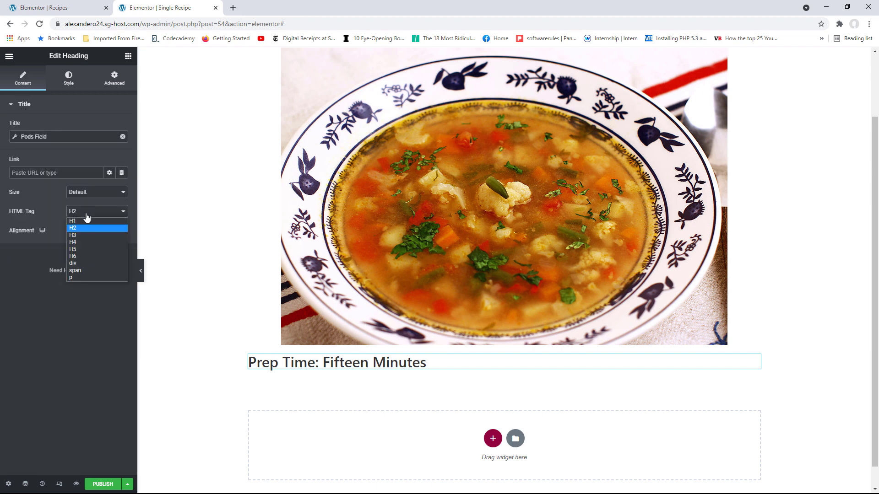
pyautogui.click(82, 241)
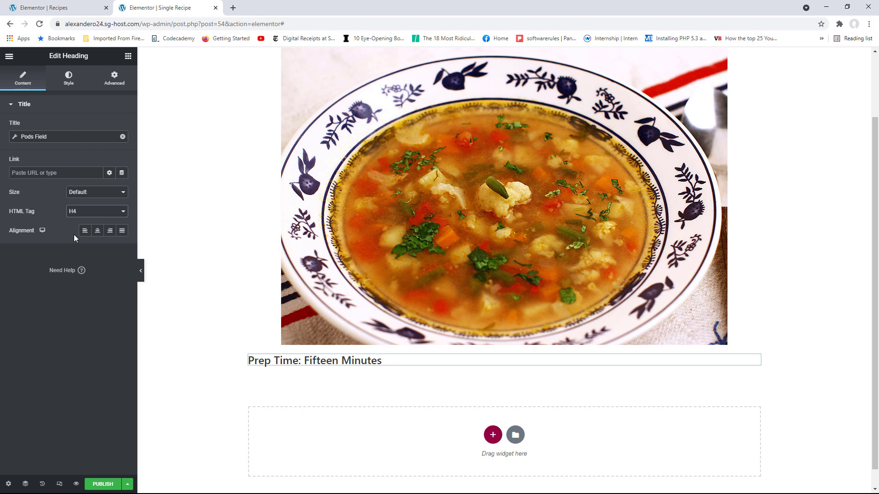
# Add a second Heading widget below Prep Time and source its title dynamically from the Pods Field with the key Cook Time
pyautogui.click(128, 56)
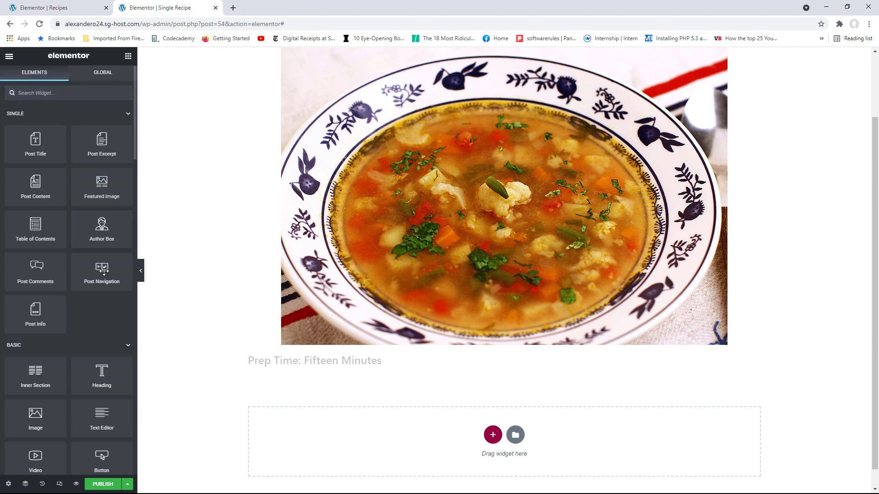
pyautogui.scroll(-1, 412, 283)
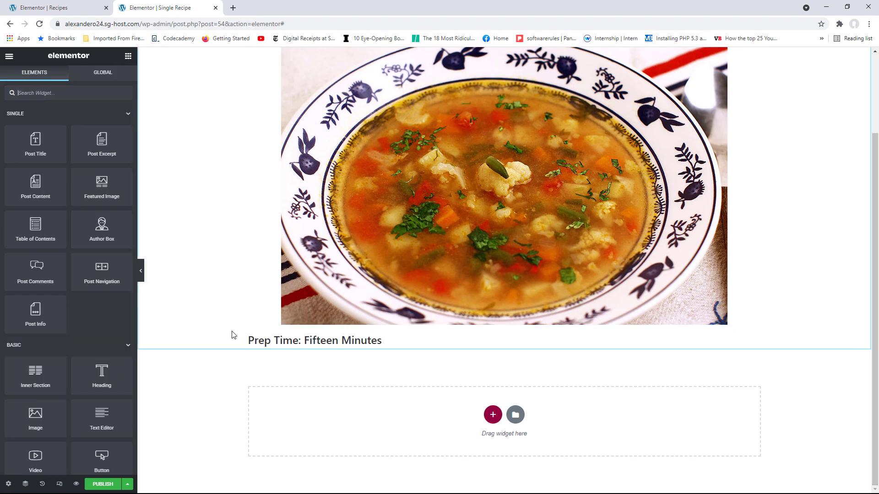
pyautogui.moveTo(106, 376); pyautogui.dragTo(322, 347)
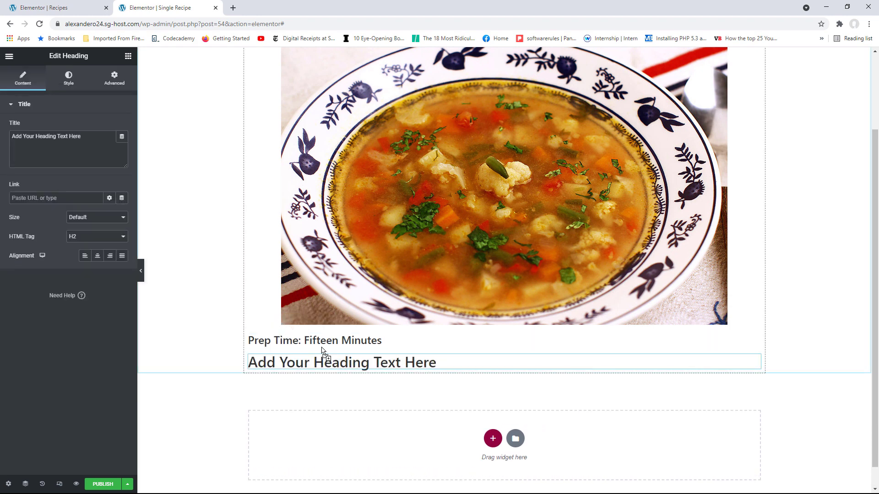
pyautogui.click(122, 137)
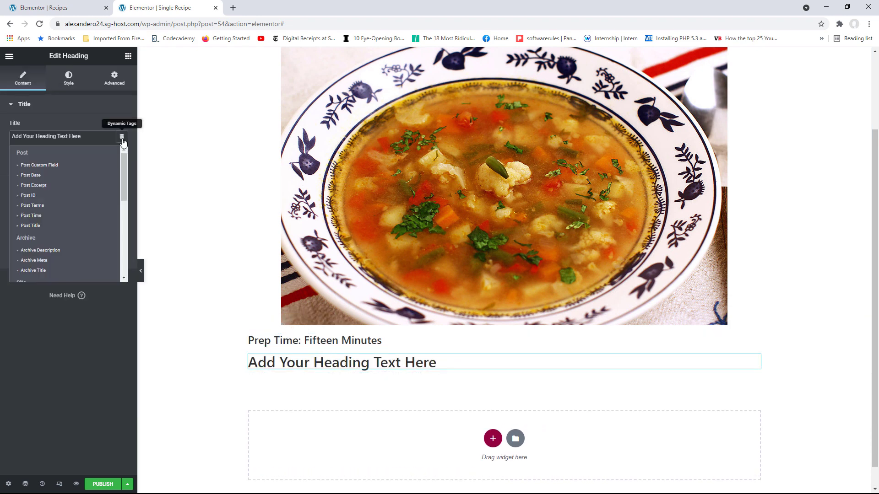
pyautogui.moveTo(124, 166); pyautogui.dragTo(124, 247)
pyautogui.click(34, 272)
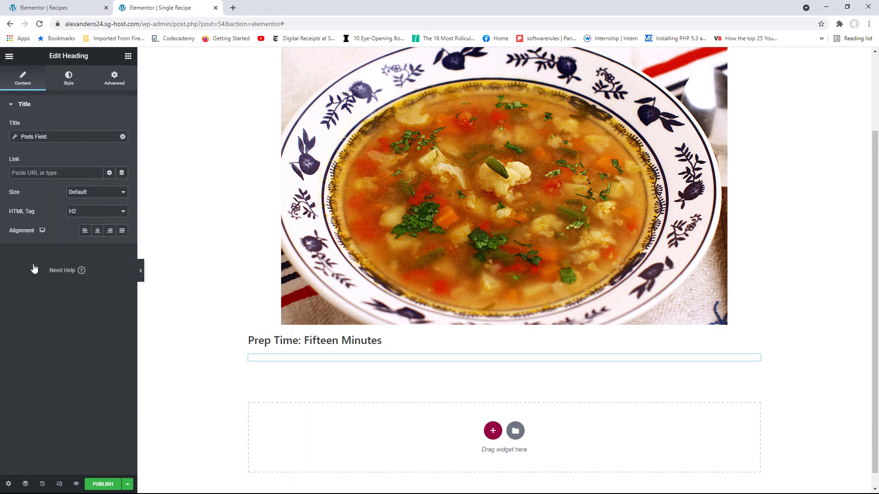
pyautogui.click(53, 137)
pyautogui.click(76, 176)
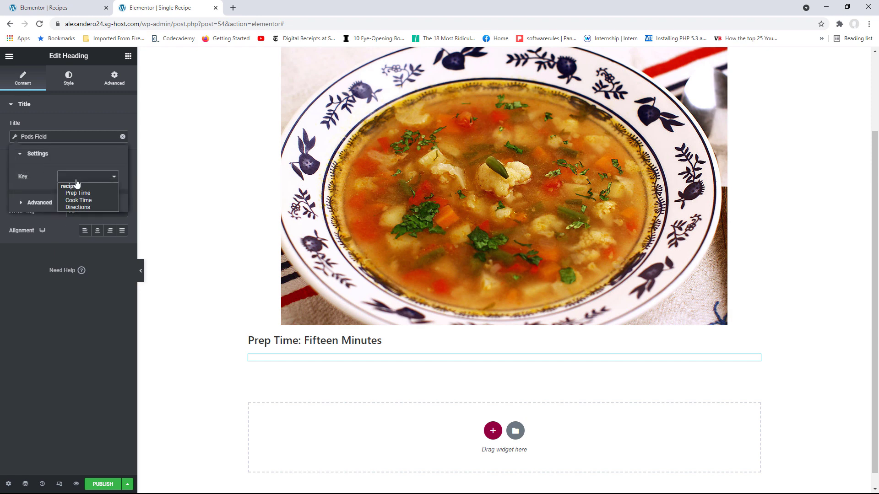
pyautogui.click(84, 201)
# Prefix the cooking time heading's dynamic value with the Before text "Cook Time: "
pyautogui.click(46, 203)
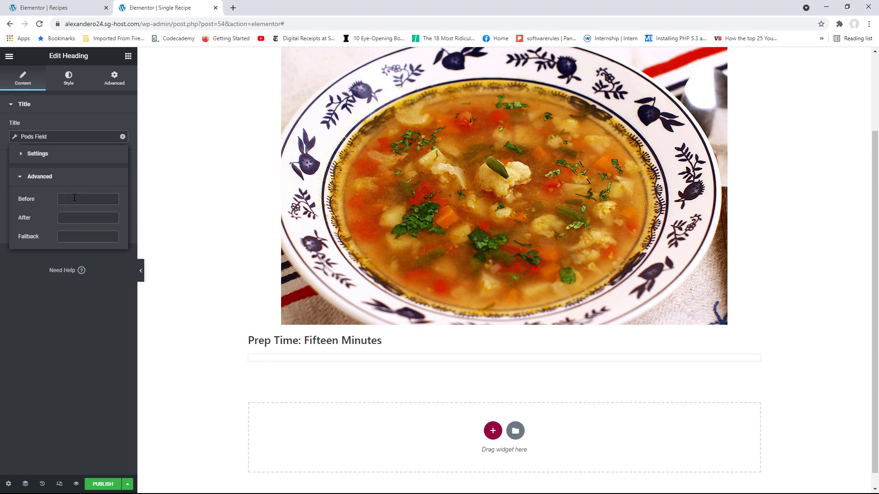
pyautogui.click(74, 198)
pyautogui.write('Cook me:')
pyautogui.click(75, 201)
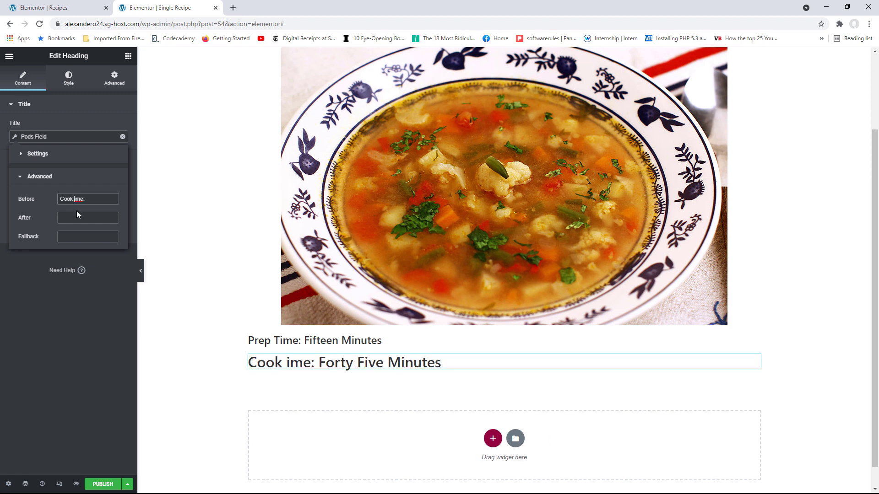
pyautogui.write('T')
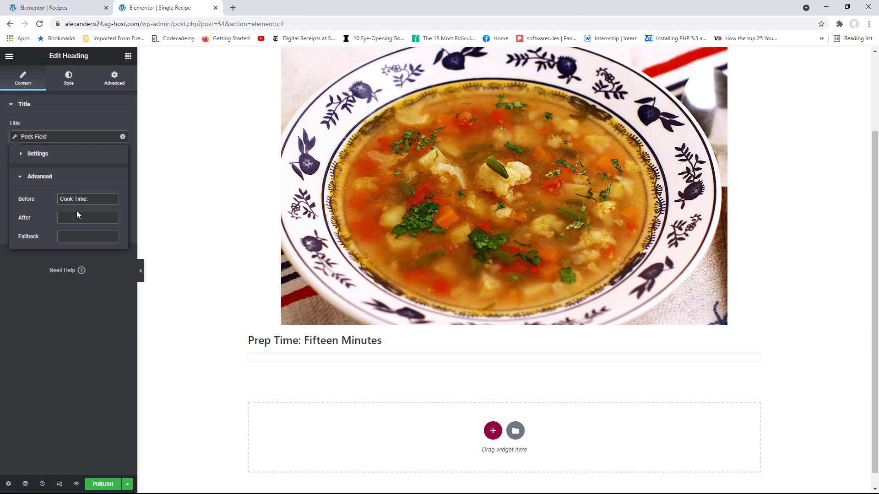
# Set the Cook Time heading's HTML tag to H4
pyautogui.click(26, 104)
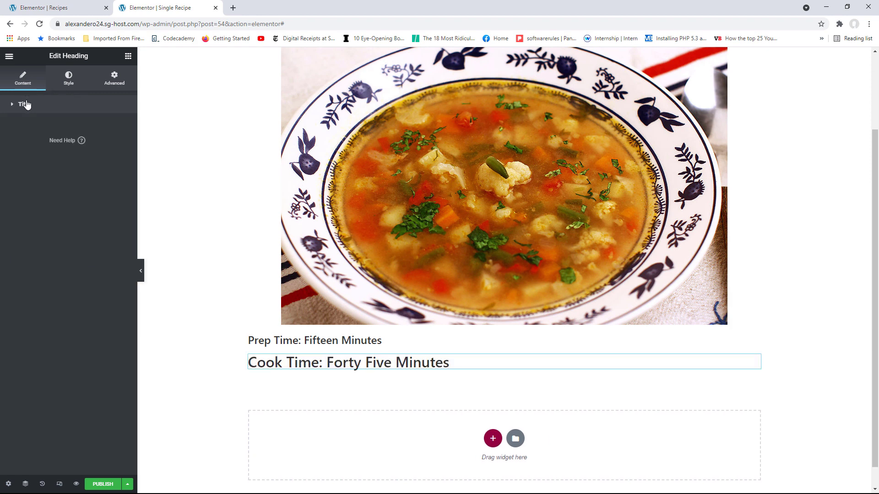
pyautogui.click(27, 105)
pyautogui.click(87, 212)
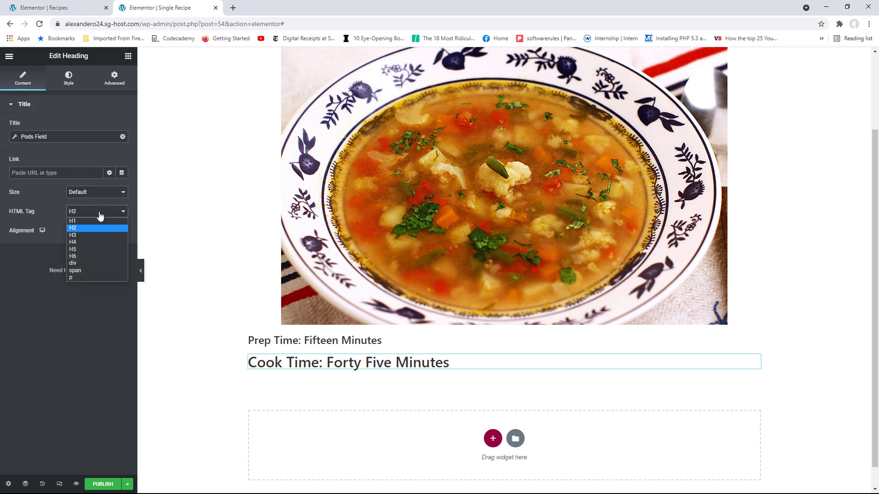
pyautogui.click(84, 244)
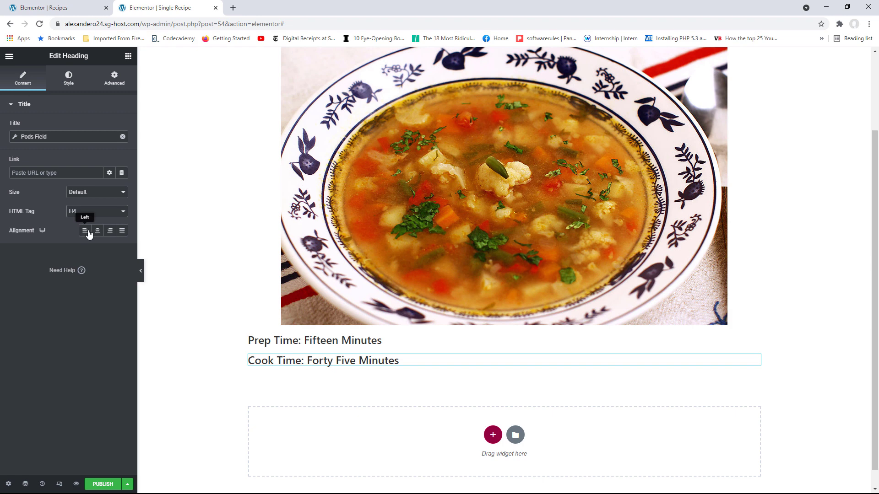
# Add a Text Editor widget below the Cook Time heading and source its content dynamically from the Pods Field with the key Directions
pyautogui.click(129, 58)
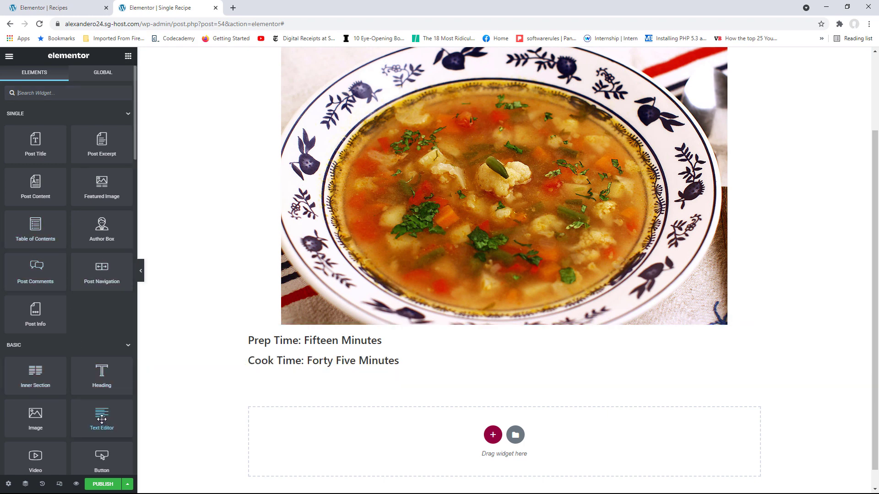
pyautogui.moveTo(101, 419); pyautogui.dragTo(331, 366)
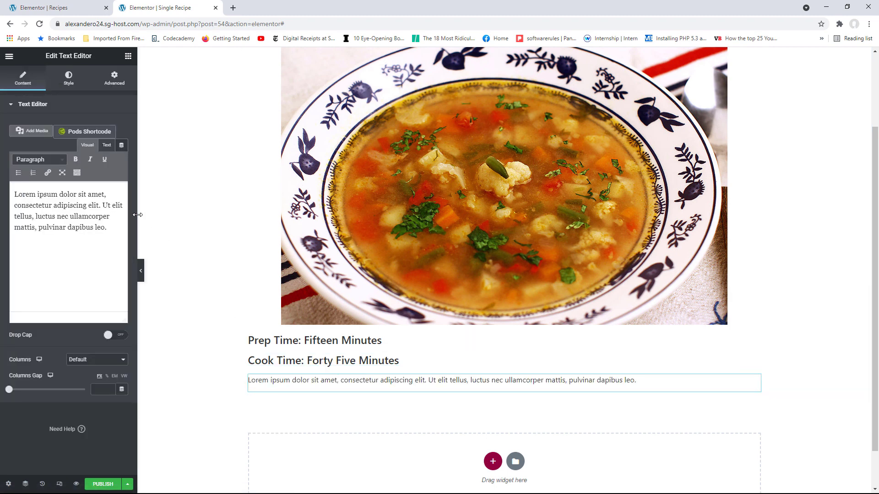
pyautogui.click(121, 145)
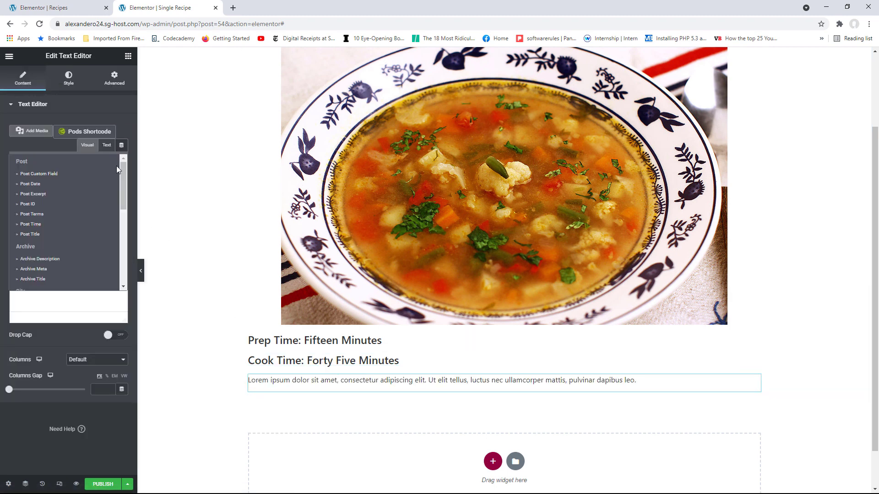
pyautogui.moveTo(122, 169); pyautogui.dragTo(121, 246)
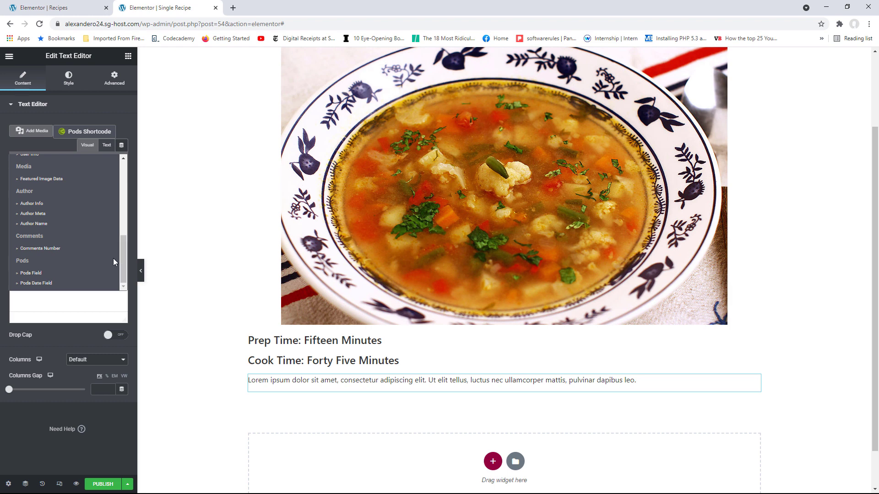
pyautogui.click(34, 274)
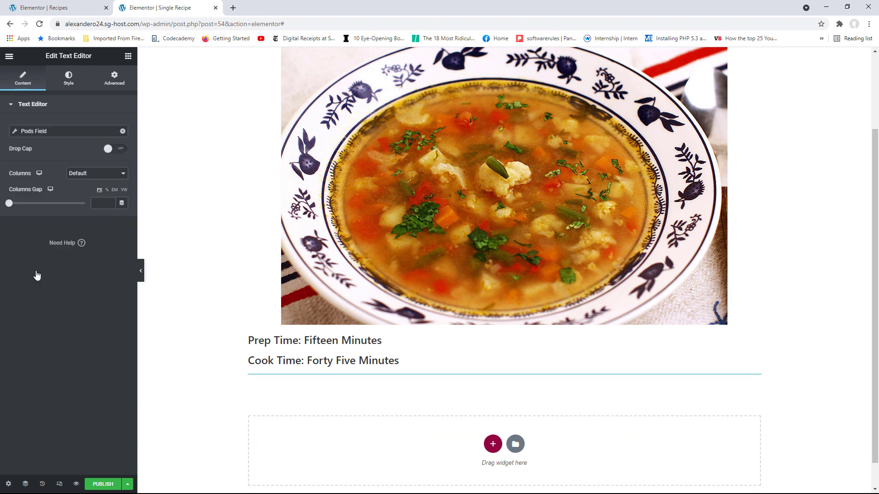
pyautogui.click(36, 133)
pyautogui.click(73, 171)
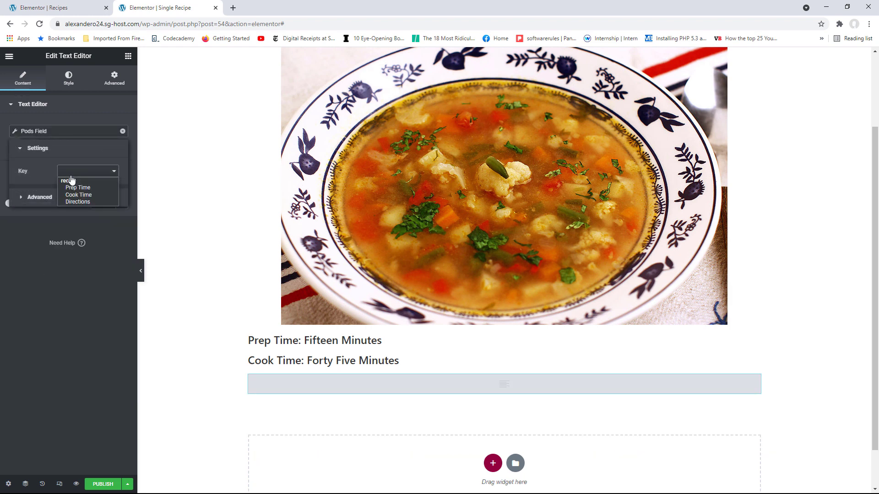
pyautogui.click(83, 202)
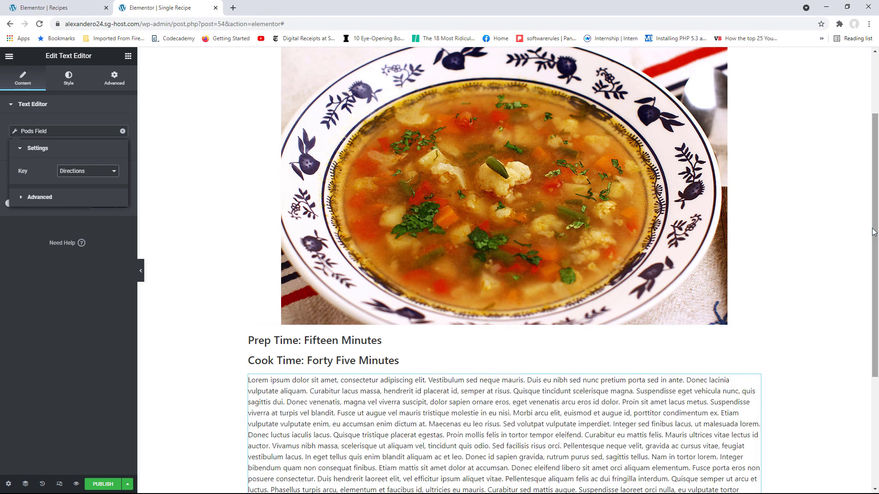
pyautogui.scroll(-1, 325, 253)
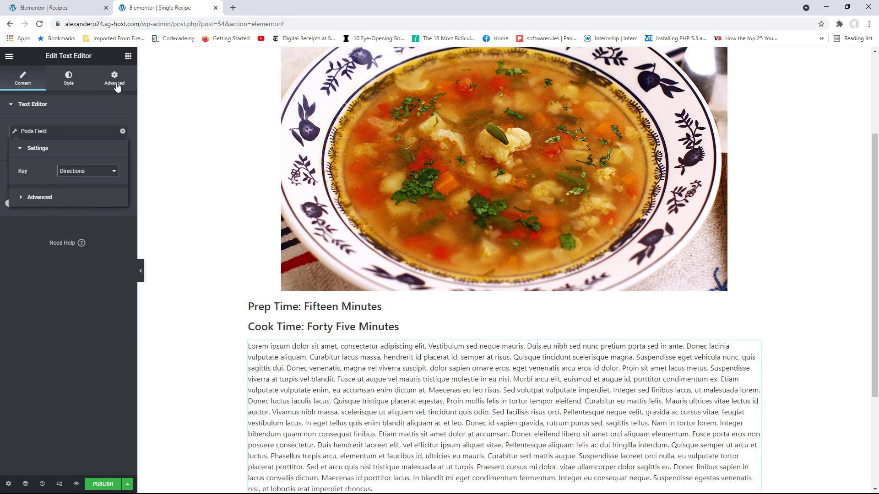
# Add a Heading widget between the Cook Time heading and the directions text, with the title "Directions"
pyautogui.click(128, 57)
pyautogui.moveTo(101, 368); pyautogui.dragTo(283, 350)
pyautogui.moveTo(82, 136); pyautogui.dragTo(1, 139)
pyautogui.write('Direct')
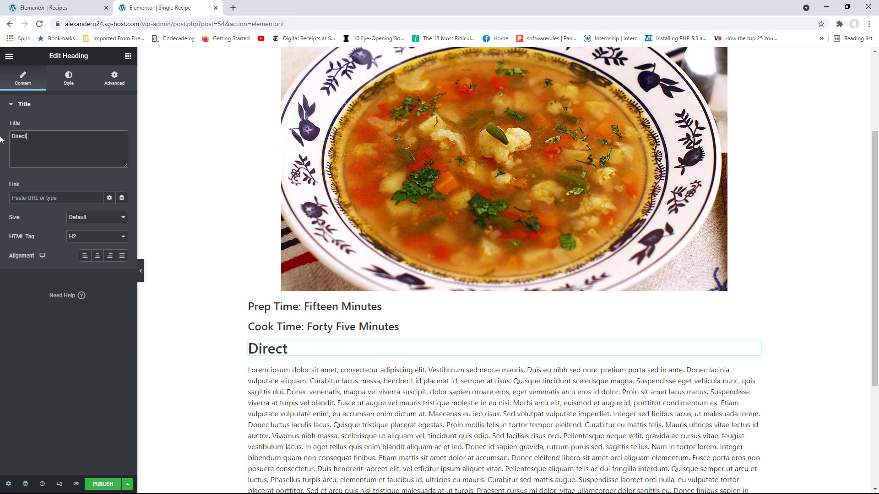
pyautogui.write('ions')
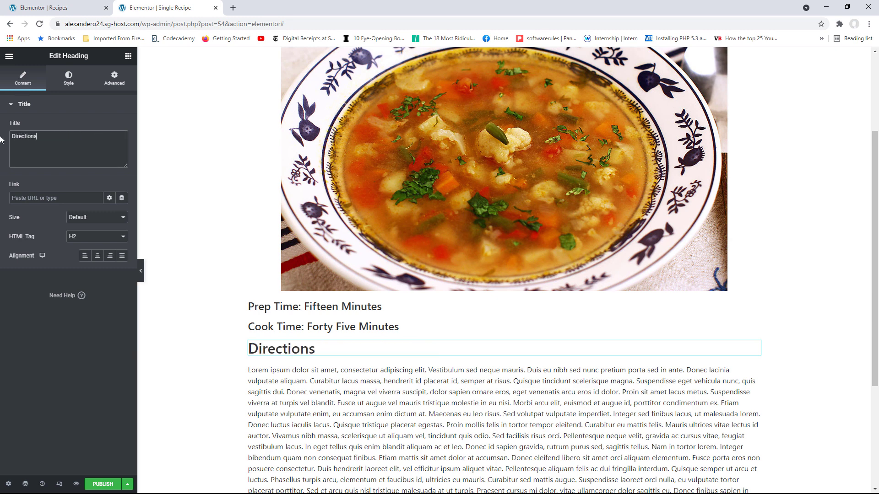
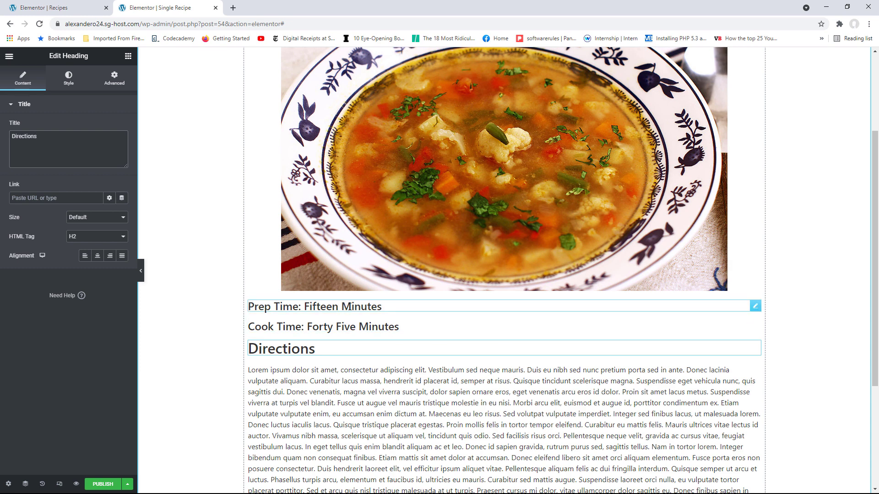
# Set the Prep Time heading's positioning width to Inline (auto)
pyautogui.click(755, 306)
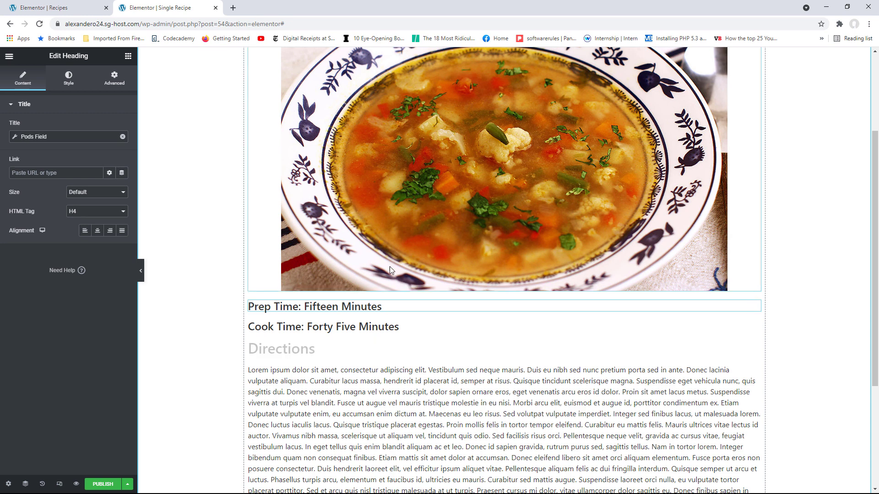
pyautogui.click(115, 79)
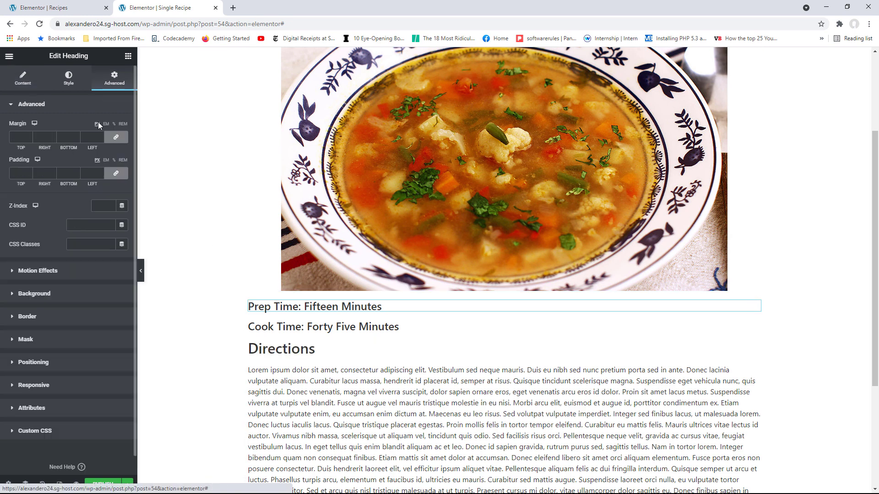
pyautogui.click(48, 364)
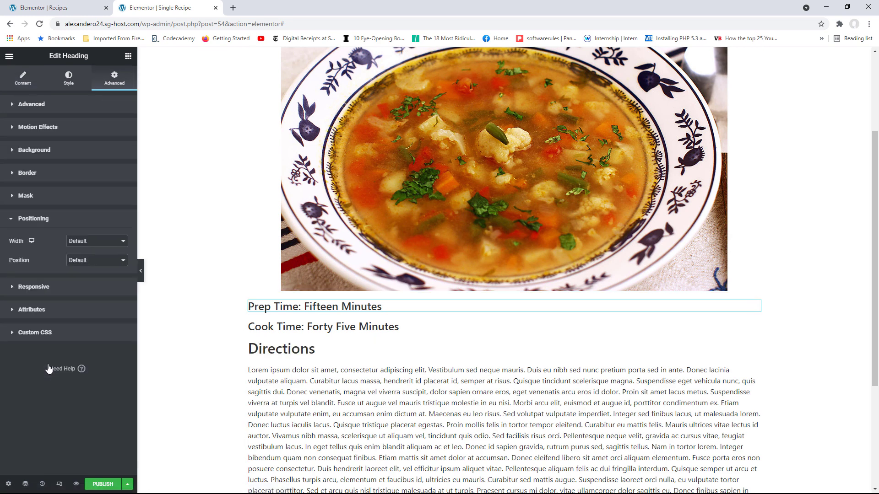
pyautogui.click(95, 243)
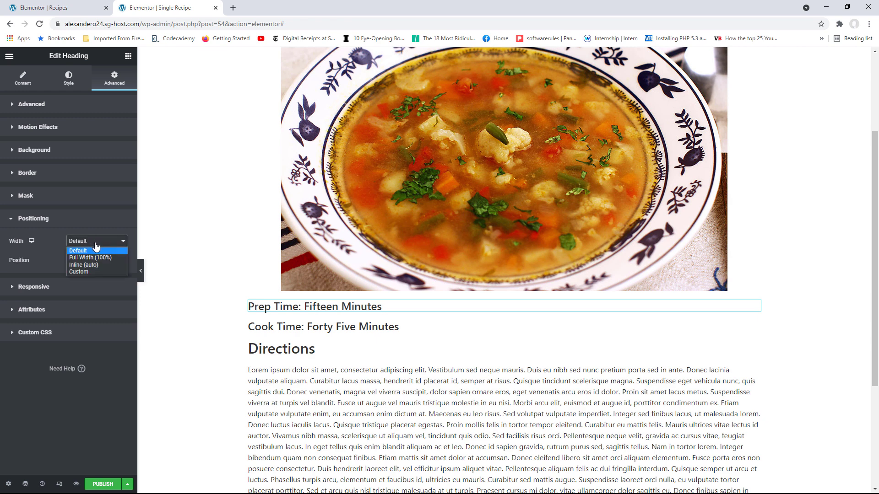
pyautogui.click(92, 264)
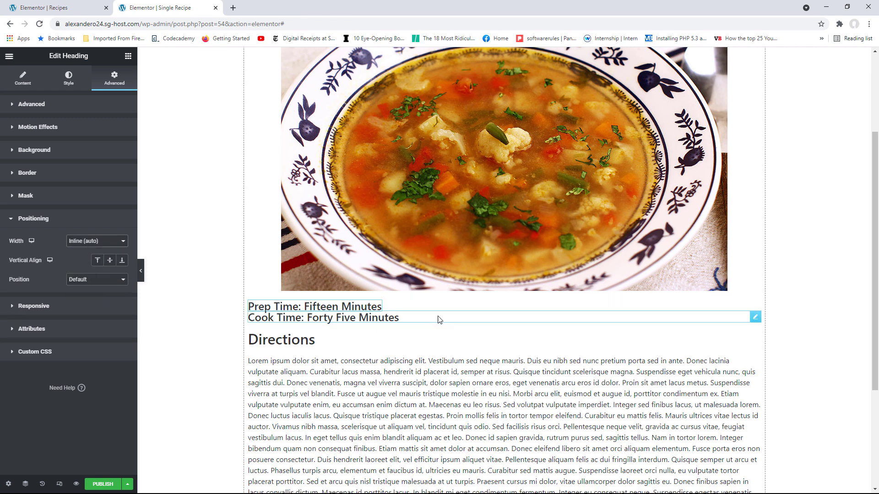
# Set the Cook Time heading's positioning width to Inline (auto) as well
pyautogui.click(755, 317)
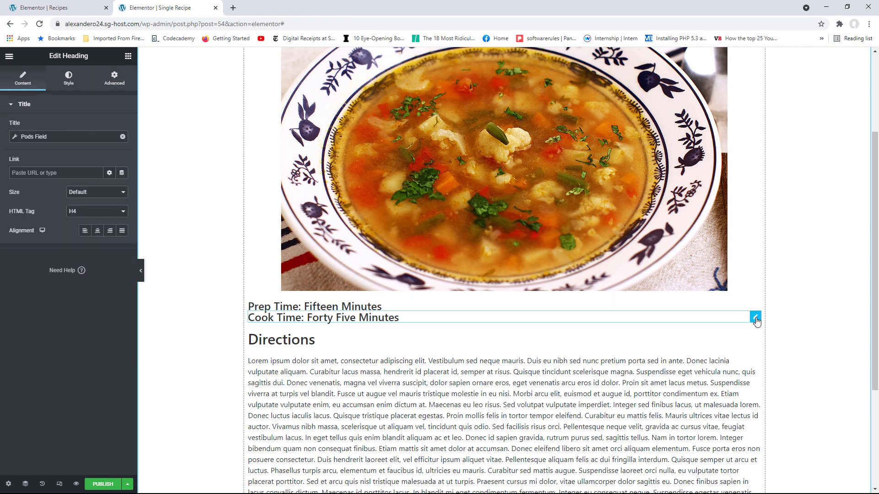
pyautogui.click(117, 83)
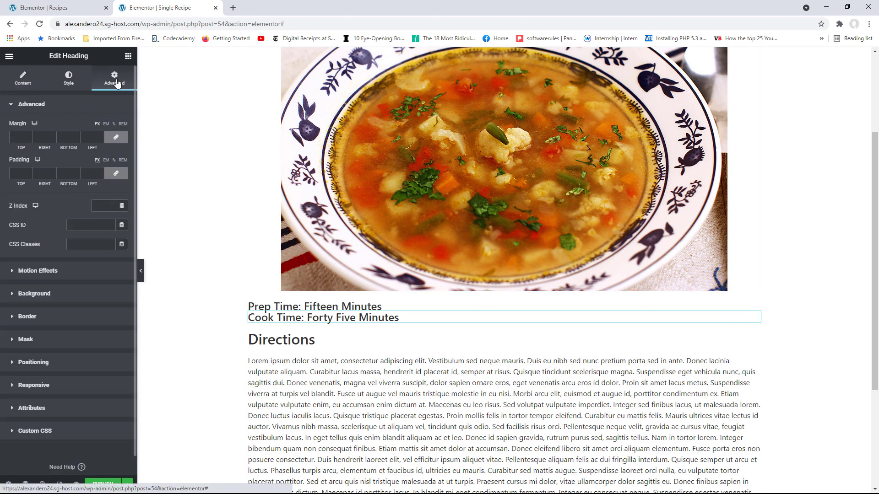
pyautogui.click(47, 363)
pyautogui.click(95, 241)
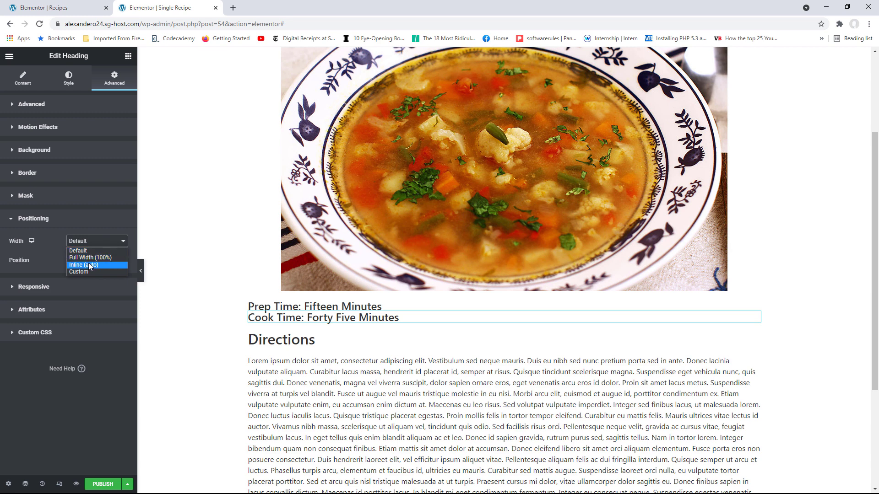
pyautogui.click(90, 266)
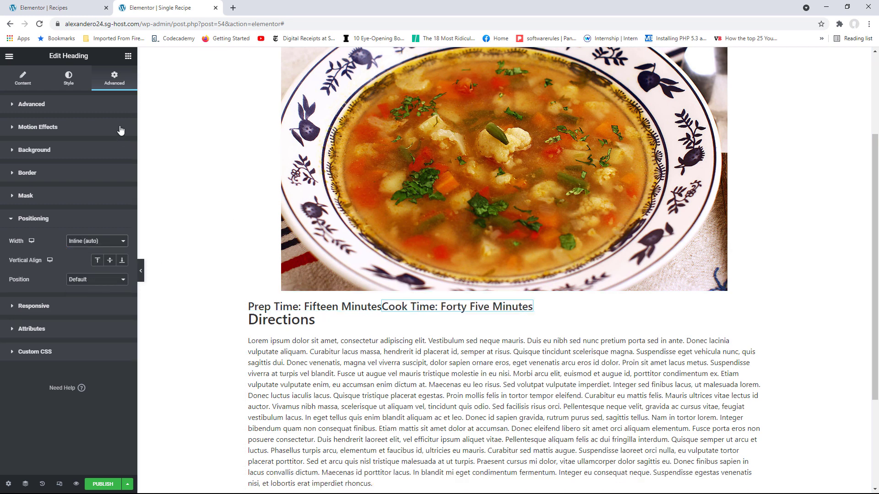
# Unlink the Cook Time heading's padding values and set only its left padding to 20 px
pyautogui.click(38, 105)
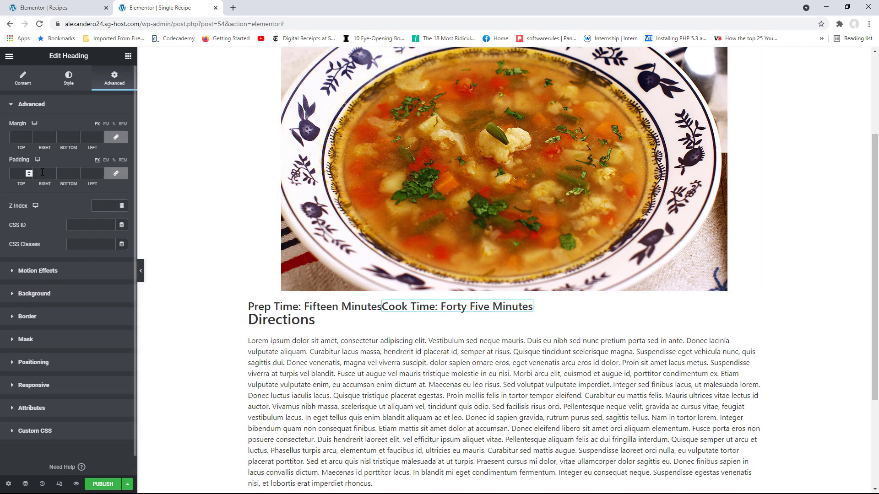
pyautogui.click(118, 173)
pyautogui.click(100, 172)
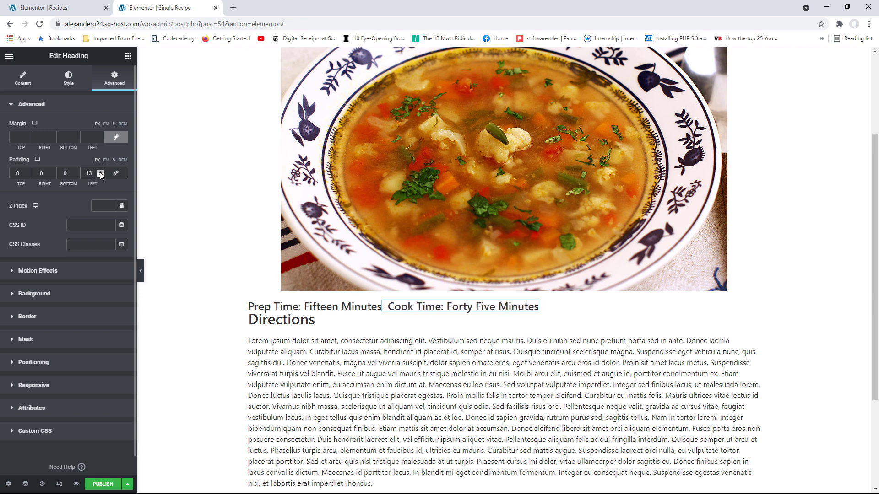
pyautogui.click(100, 173)
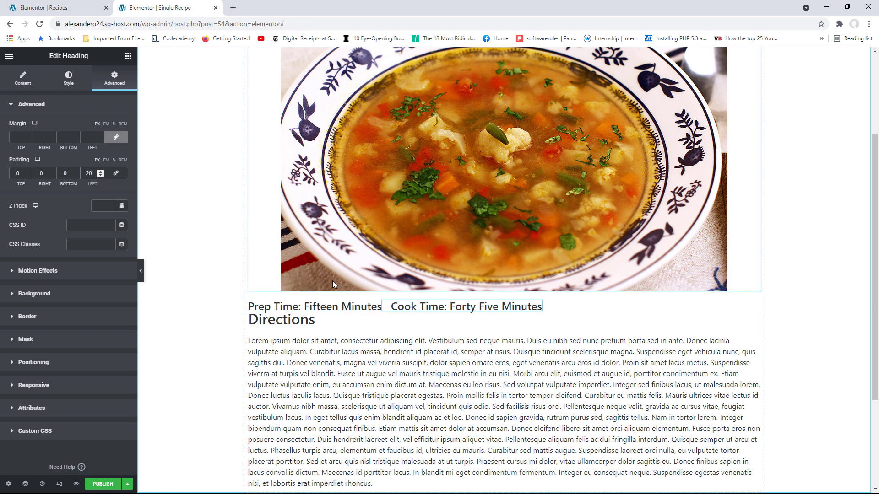
# Add a Gallery widget between the Prep Time and Cook Time line and the Directions heading
pyautogui.click(128, 60)
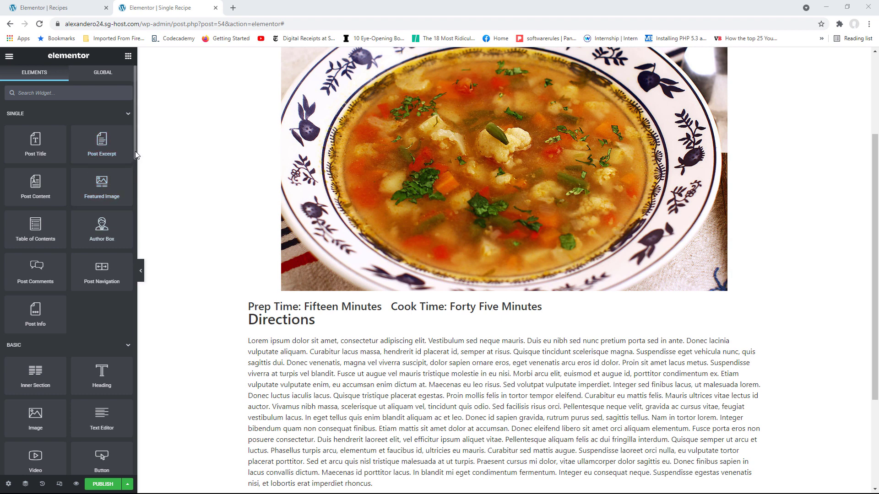
pyautogui.moveTo(134, 151); pyautogui.dragTo(127, 217)
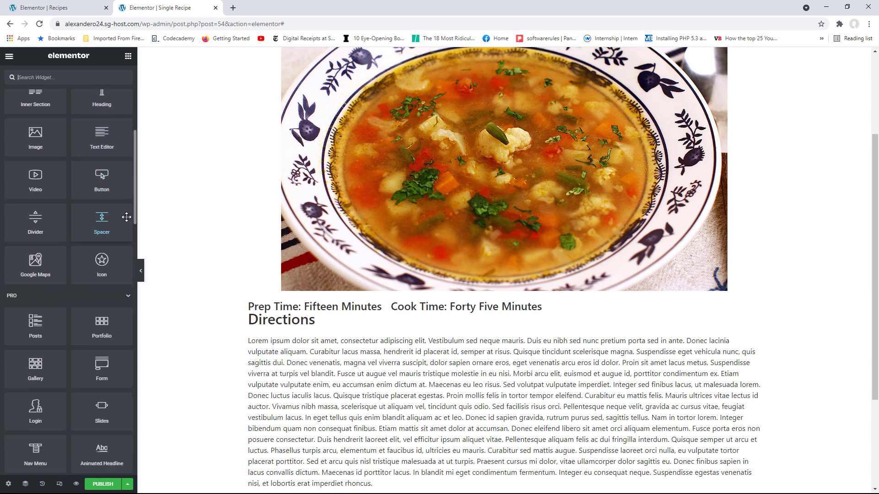
pyautogui.scroll(-3, 126, 217)
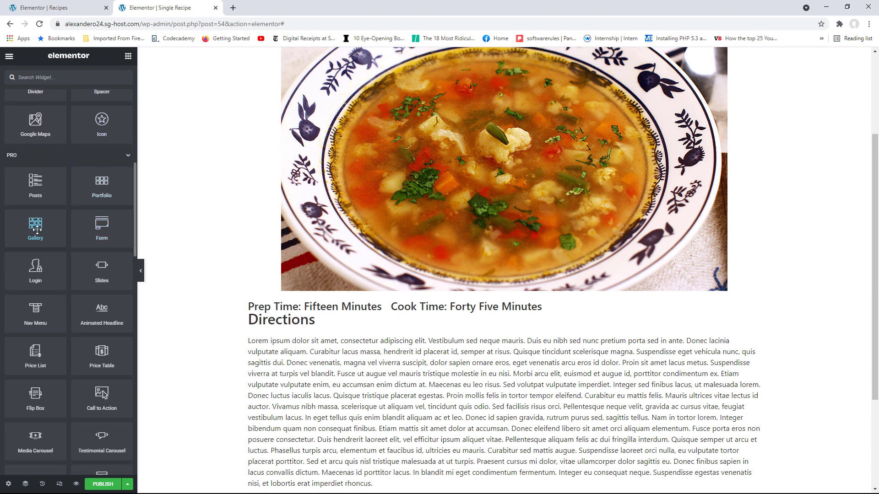
pyautogui.moveTo(37, 229); pyautogui.dragTo(460, 314)
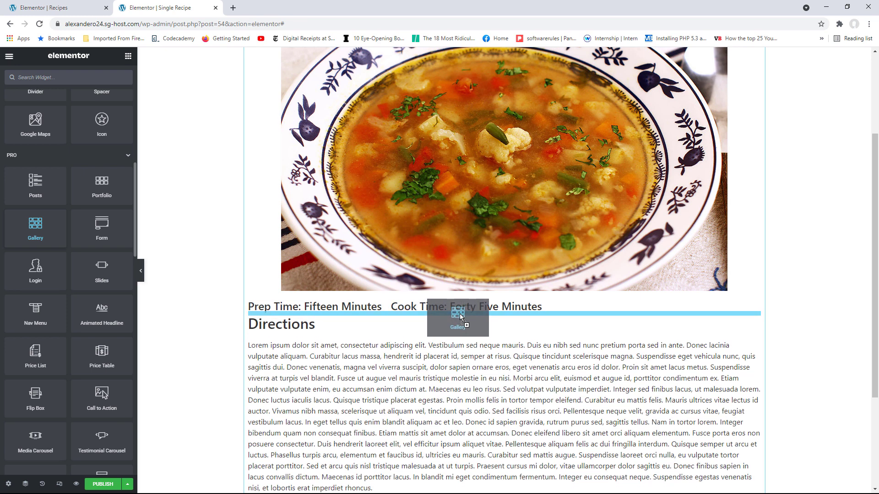
pyautogui.moveTo(460, 314); pyautogui.dragTo(460, 314)
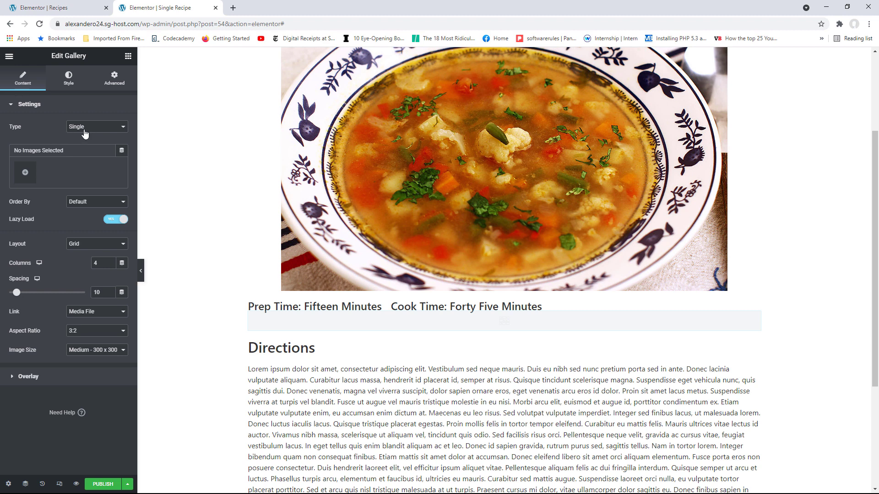
# Source the gallery's images dynamically from the Pods Gallery Field with the key Gallery
pyautogui.click(121, 153)
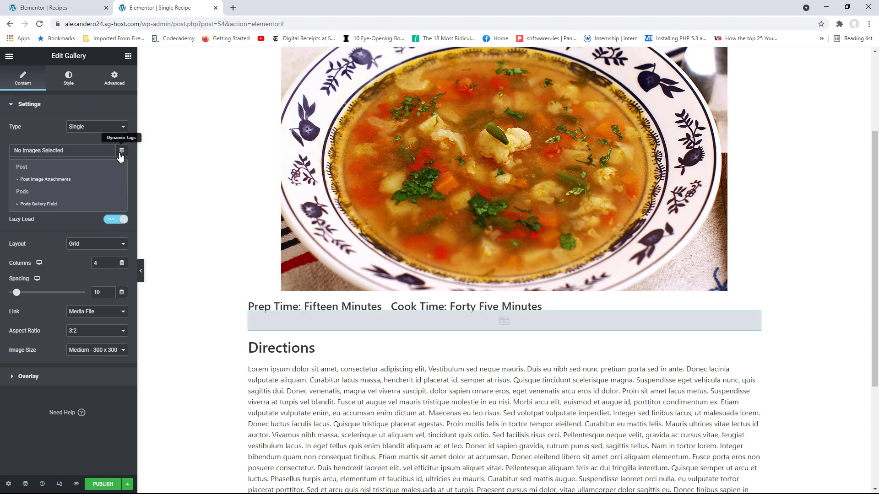
pyautogui.click(54, 205)
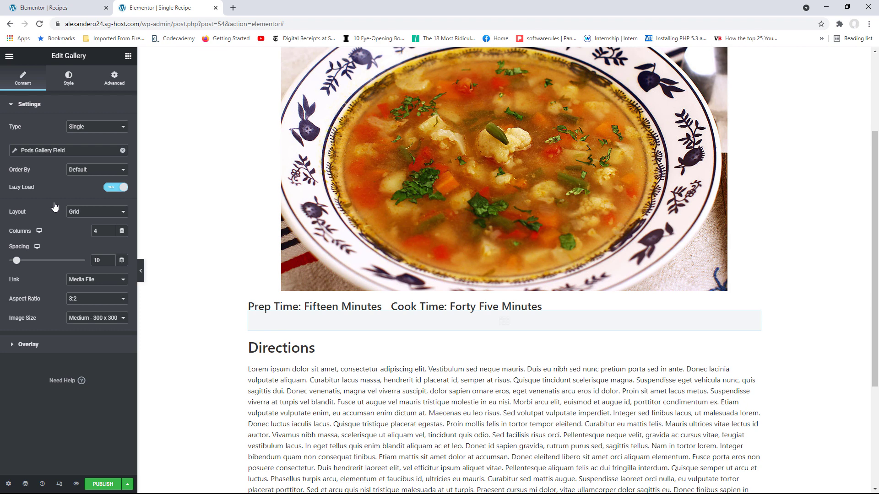
pyautogui.click(61, 154)
pyautogui.click(83, 197)
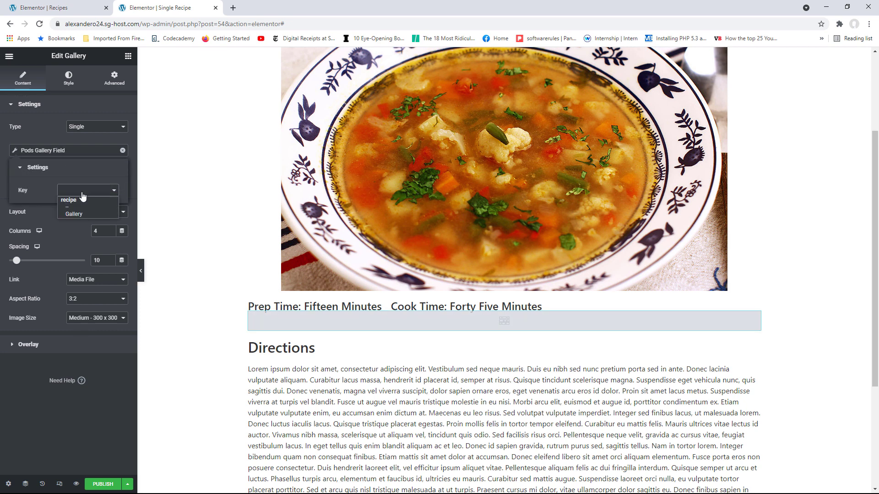
pyautogui.click(78, 213)
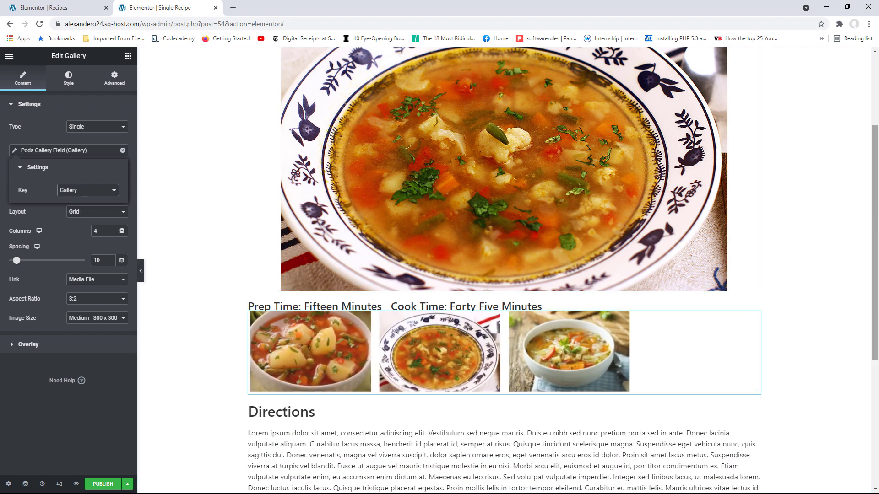
pyautogui.moveTo(875, 216); pyautogui.dragTo(874, 256)
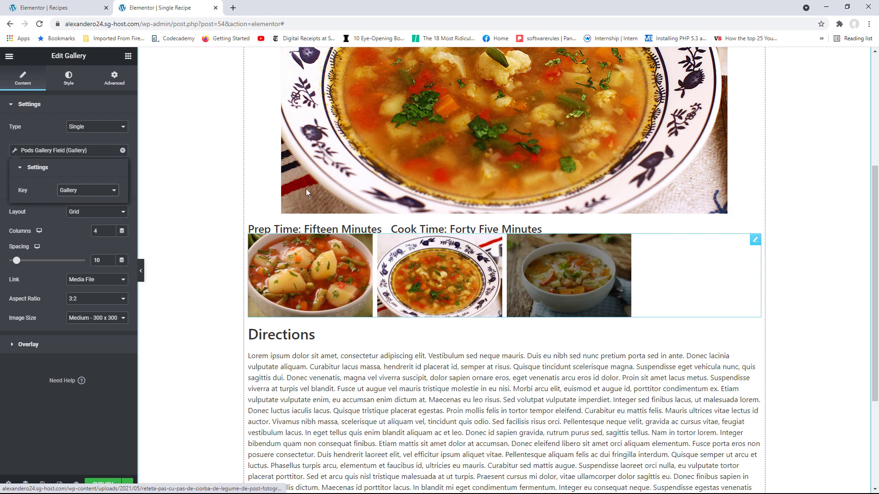
# Add a Post Info widget between the recipe title and the featured image
pyautogui.click(128, 57)
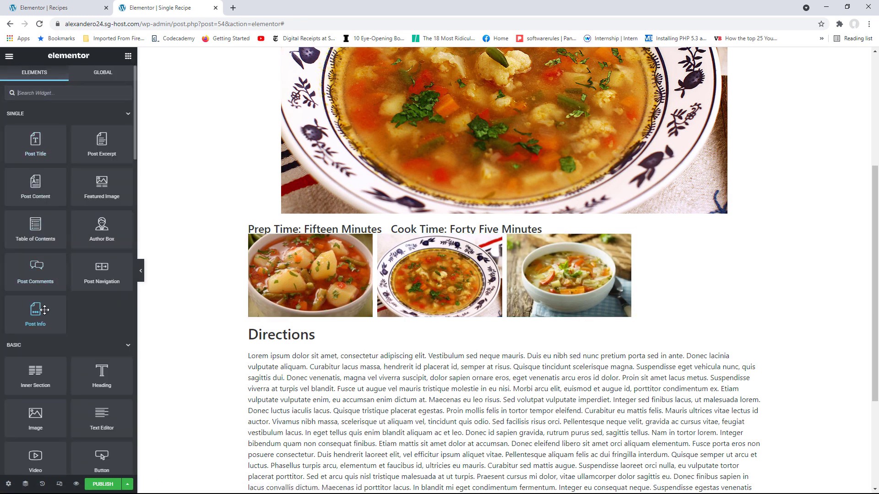
pyautogui.moveTo(875, 258); pyautogui.dragTo(876, 152)
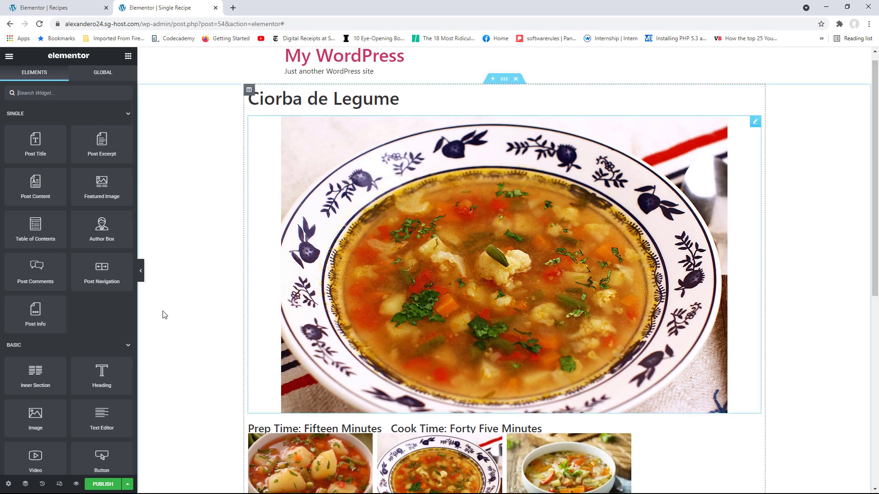
pyautogui.moveTo(36, 313); pyautogui.dragTo(308, 122)
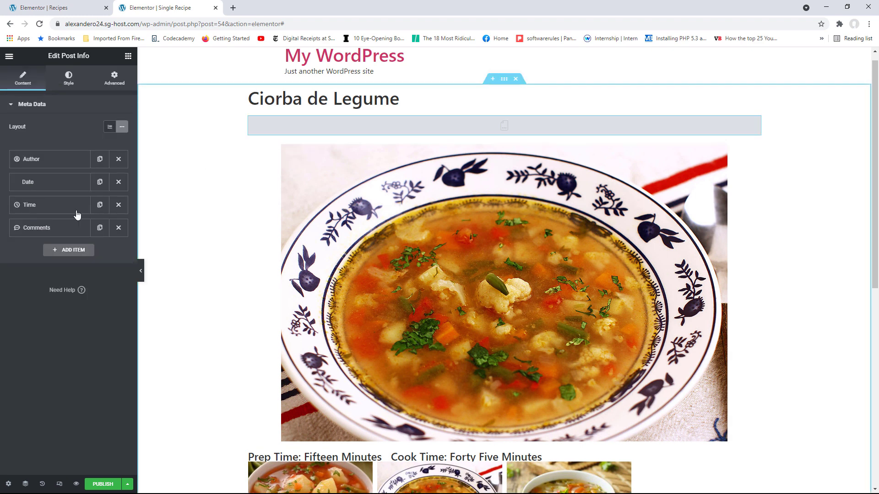
# Remove the Author, Date and Comments items from the Post Info widget's metadata
pyautogui.click(119, 159)
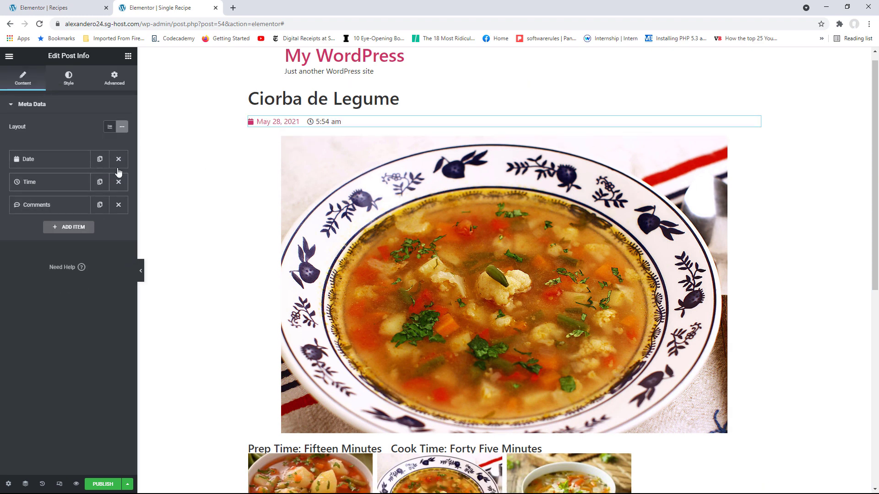
pyautogui.click(119, 161)
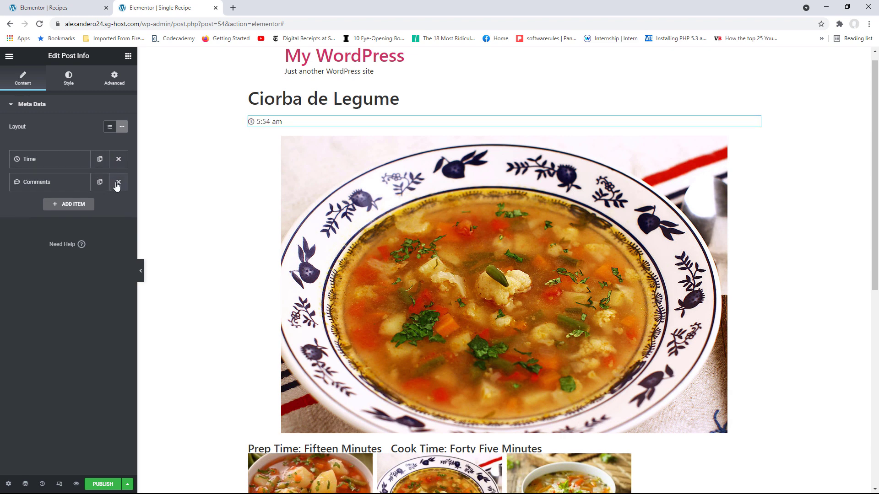
pyautogui.click(119, 182)
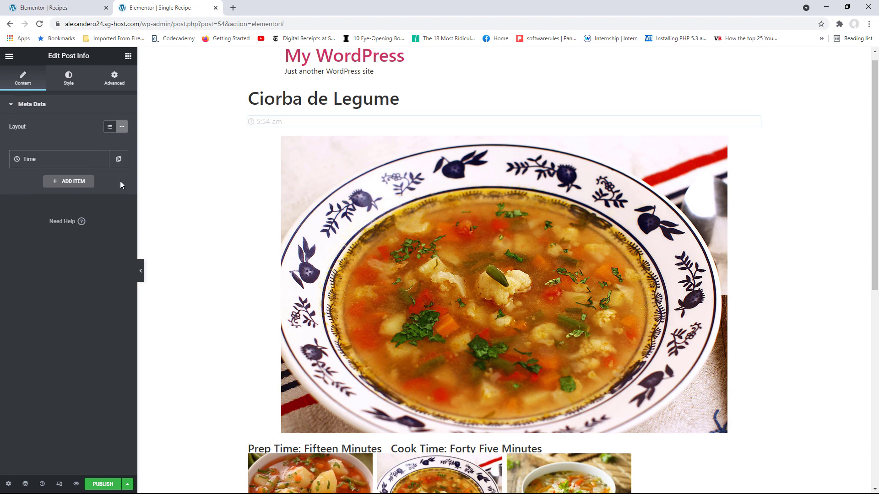
# Add a Post Info item of type Terms that uses the Classes taxonomy
pyautogui.click(72, 182)
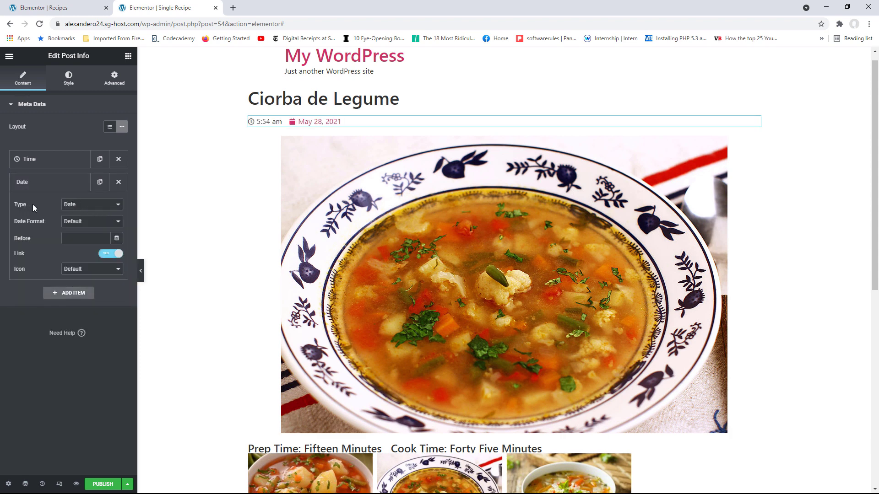
pyautogui.click(79, 205)
pyautogui.click(84, 243)
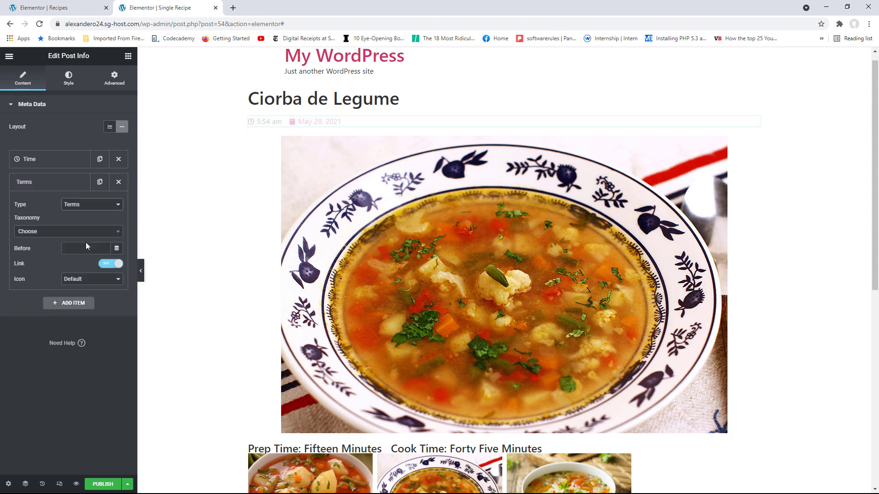
pyautogui.click(62, 233)
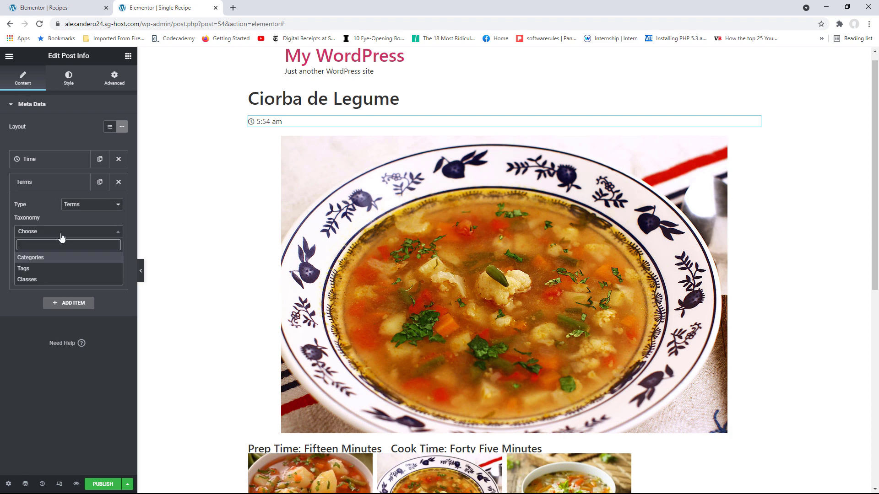
pyautogui.click(43, 278)
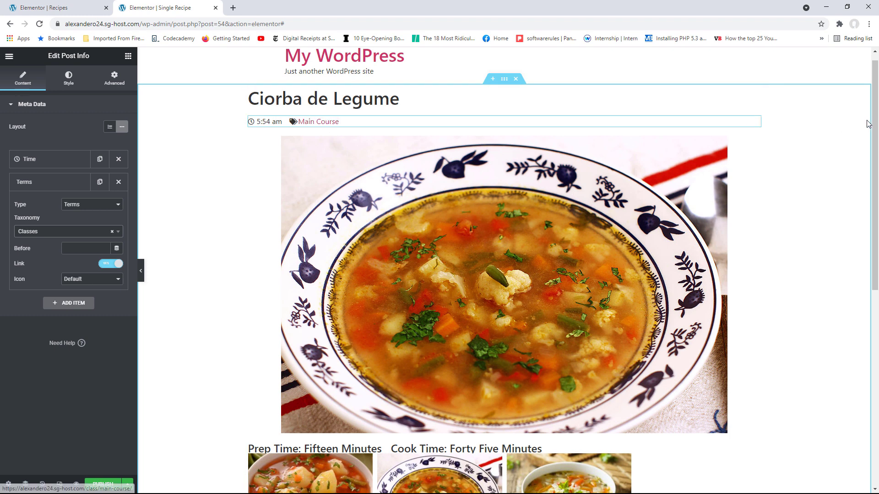
# Find the Pods dynamic content widgets, PODS Fields and PODS Gallery, in the widget list
pyautogui.moveTo(875, 120)
pyautogui.mouseDown()
pyautogui.moveTo(868, 222)
pyautogui.moveTo(866, 117)
pyautogui.mouseUp()
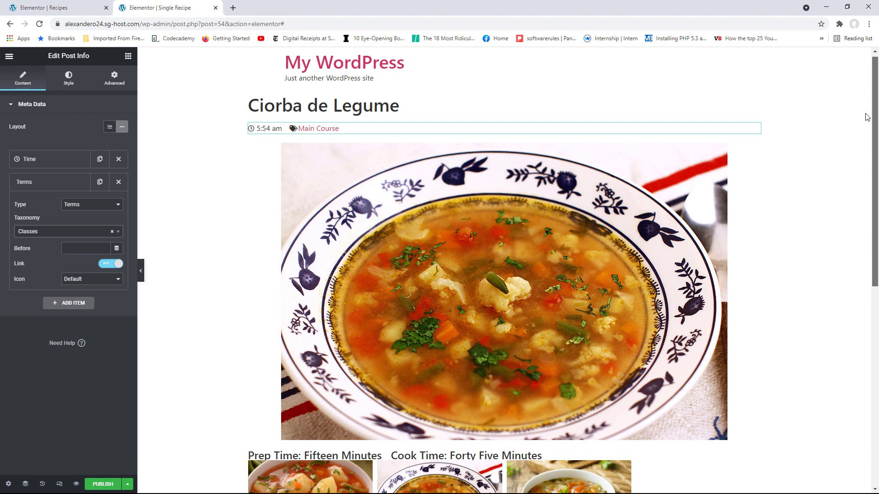
pyautogui.moveTo(865, 114); pyautogui.dragTo(861, 329)
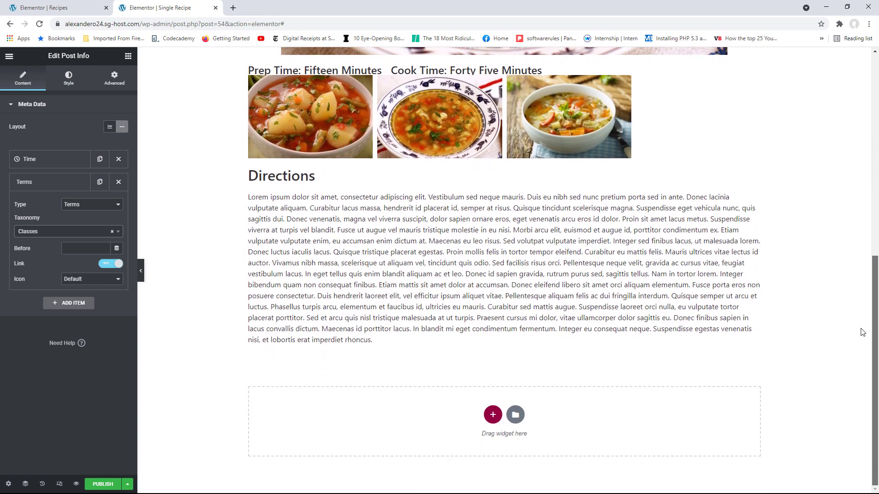
pyautogui.click(128, 56)
pyautogui.scroll(-5, 76, 243)
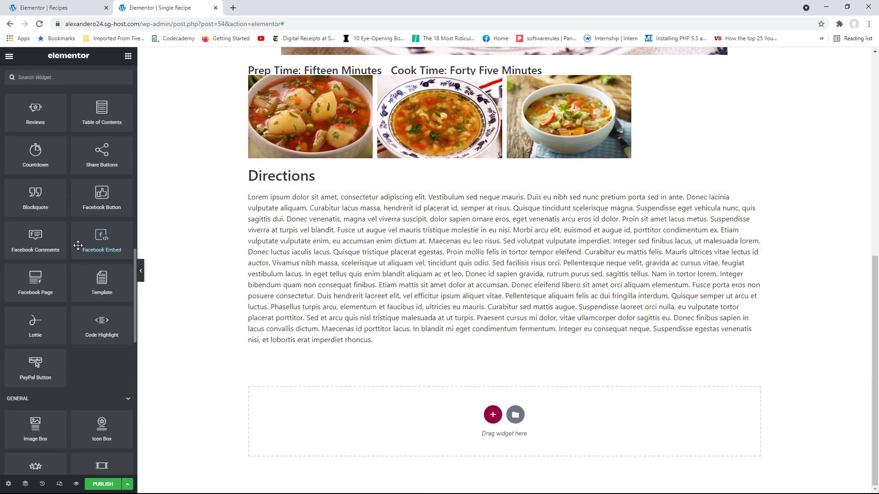
pyautogui.scroll(-10, 78, 245)
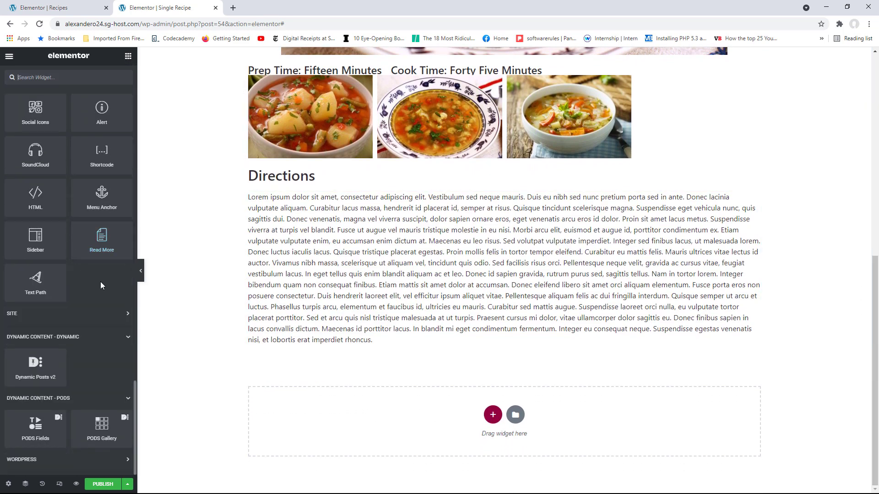
# Delete the Cook Time and Prep Time headings below the featured image
pyautogui.moveTo(873, 285); pyautogui.dragTo(867, 213)
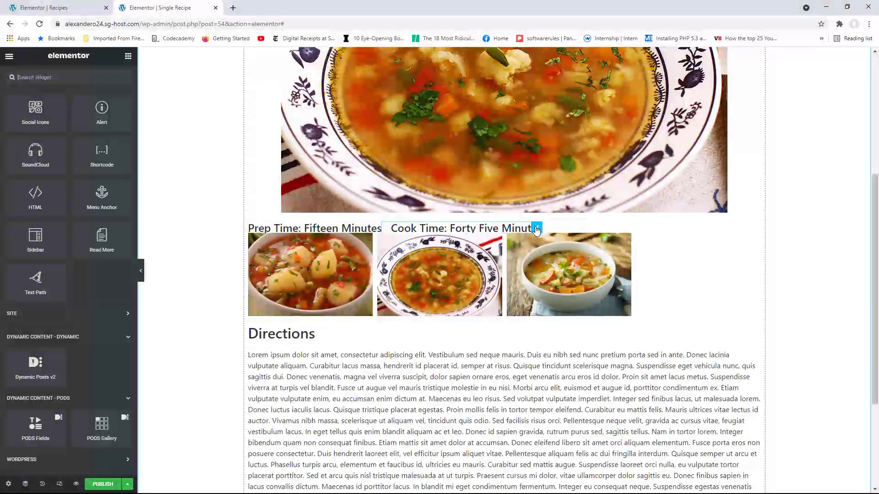
pyautogui.rightClick(536, 228)
pyautogui.click(553, 357)
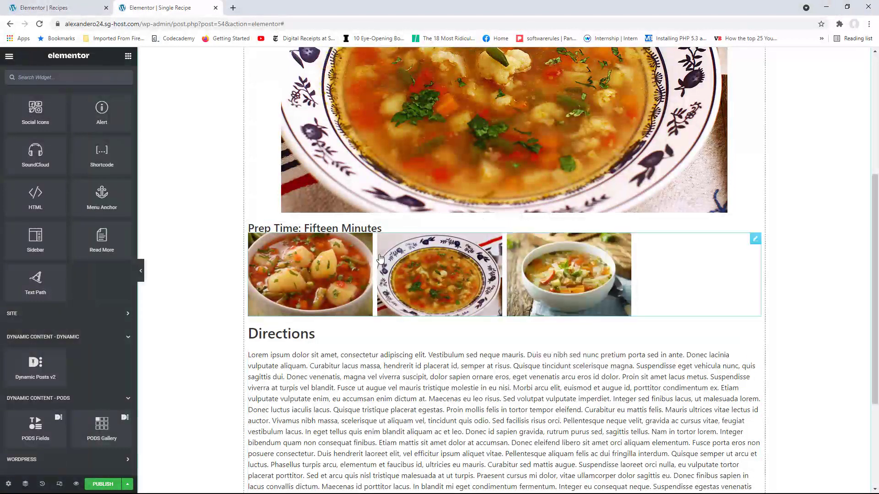
pyautogui.rightClick(381, 229)
pyautogui.click(412, 357)
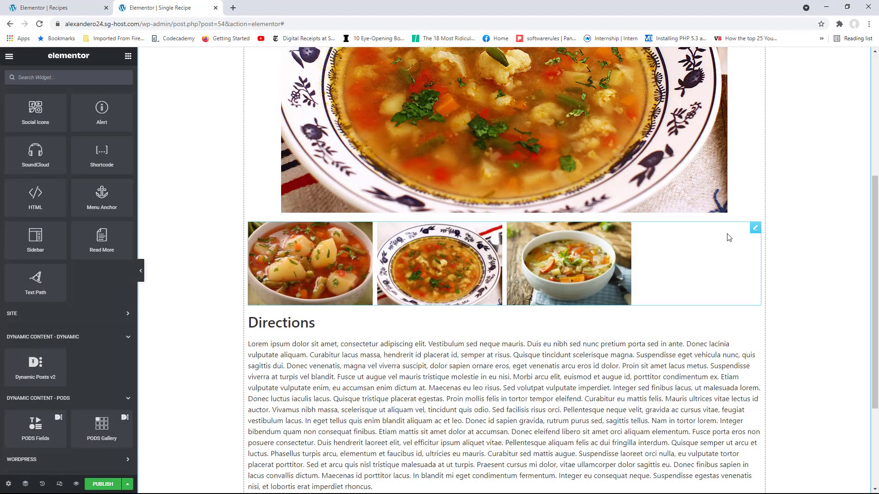
# Delete the gallery, the Directions heading and the directions text below the featured image
pyautogui.rightClick(756, 228)
pyautogui.click(783, 357)
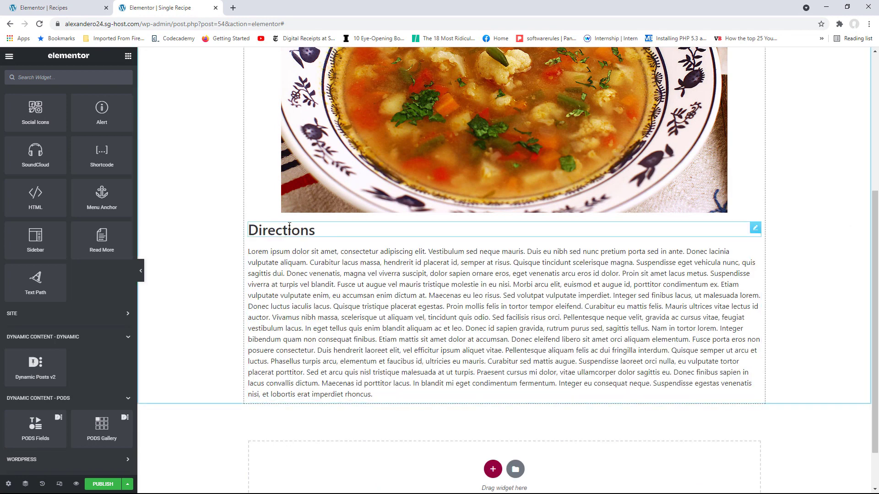
pyautogui.rightClick(755, 228)
pyautogui.click(776, 357)
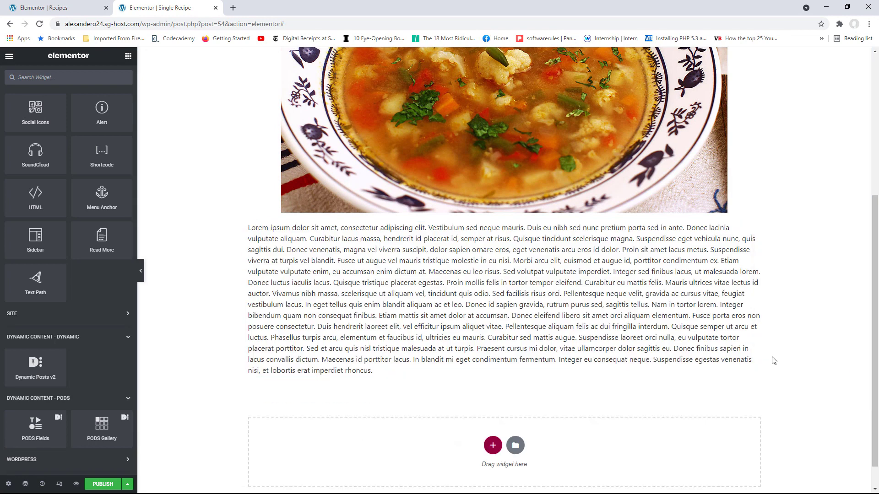
pyautogui.rightClick(755, 228)
pyautogui.click(778, 357)
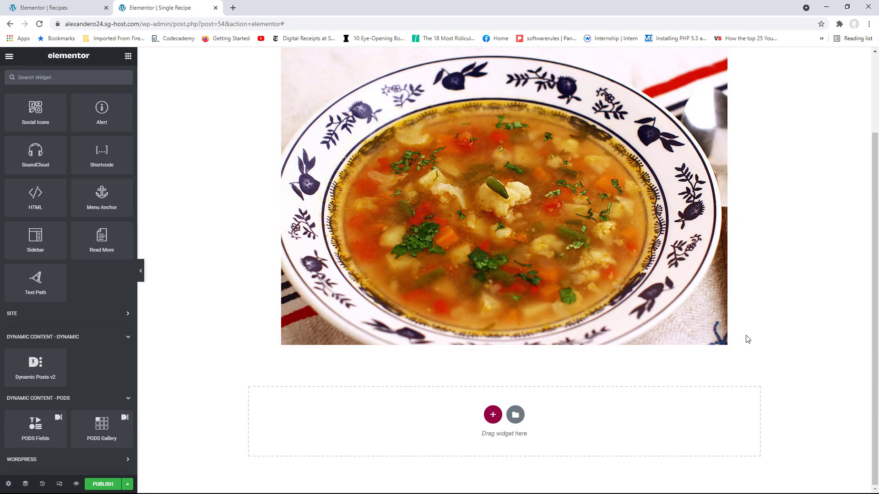
# Add a PODS Fields widget in a new section below the featured image, showing the Prep Time [text] field
pyautogui.scroll(4, 877, 230)
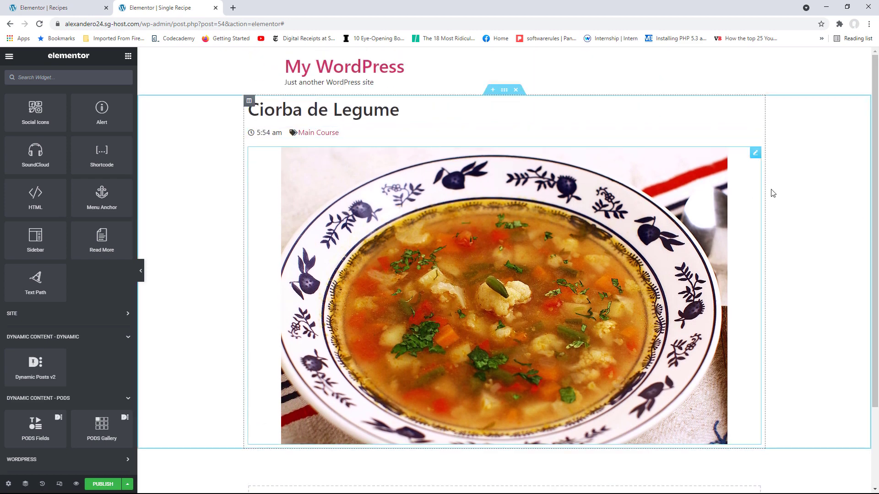
pyautogui.scroll(-2, 875, 212)
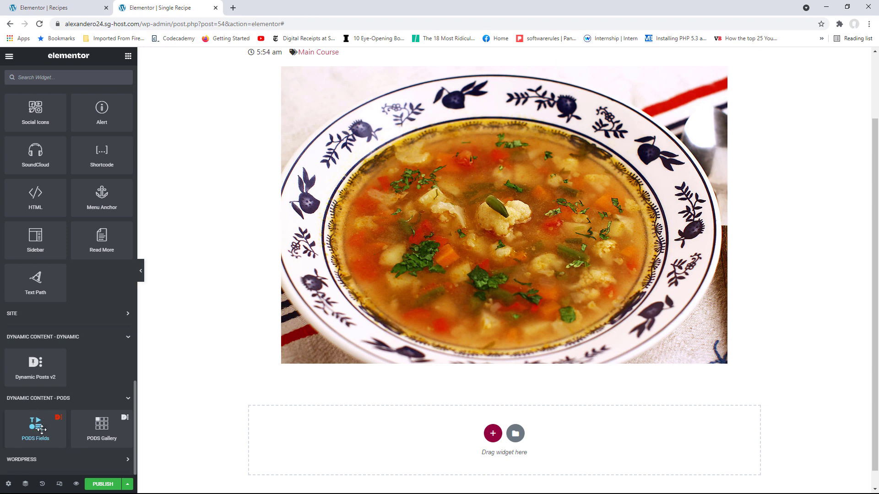
pyautogui.moveTo(42, 430); pyautogui.dragTo(379, 426)
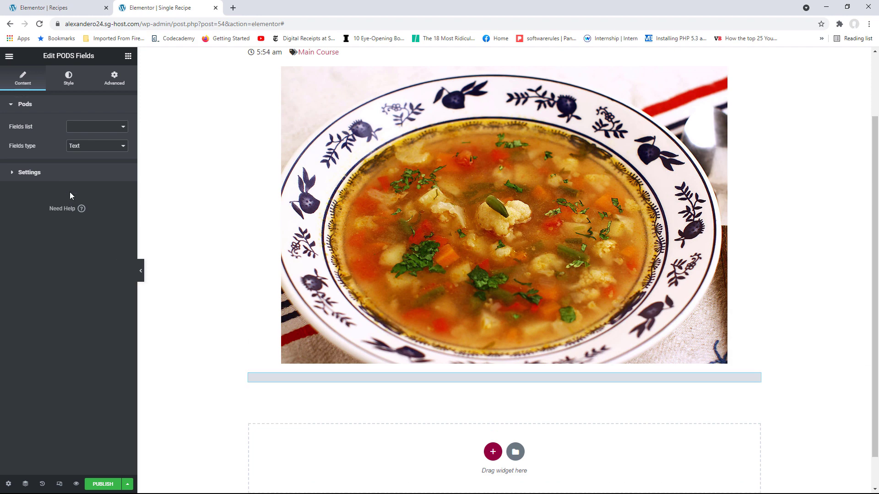
pyautogui.click(95, 127)
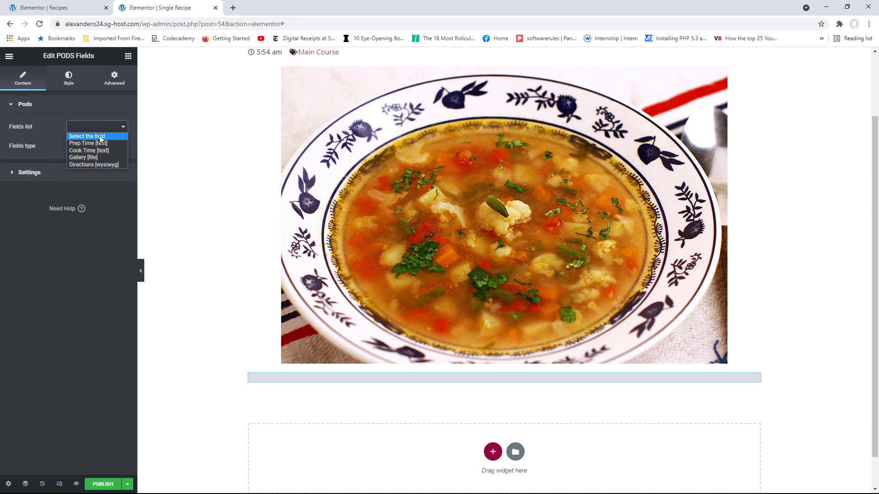
pyautogui.click(97, 143)
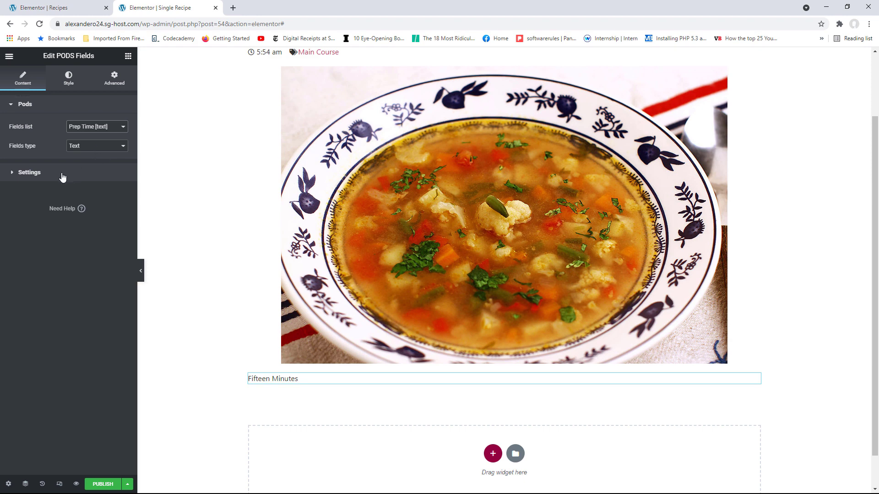
# Set the text before the Prep Time field to "Prep Time: " with a trailing space
pyautogui.click(36, 176)
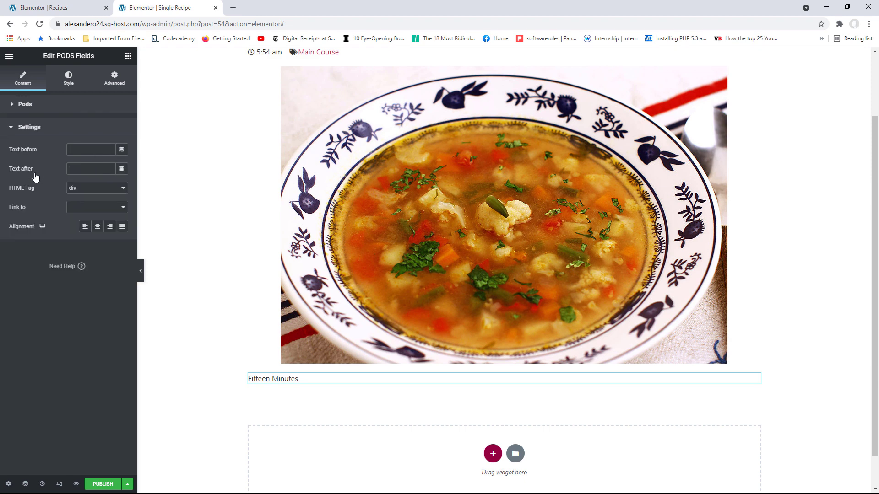
pyautogui.click(72, 149)
pyautogui.write('Prep Time')
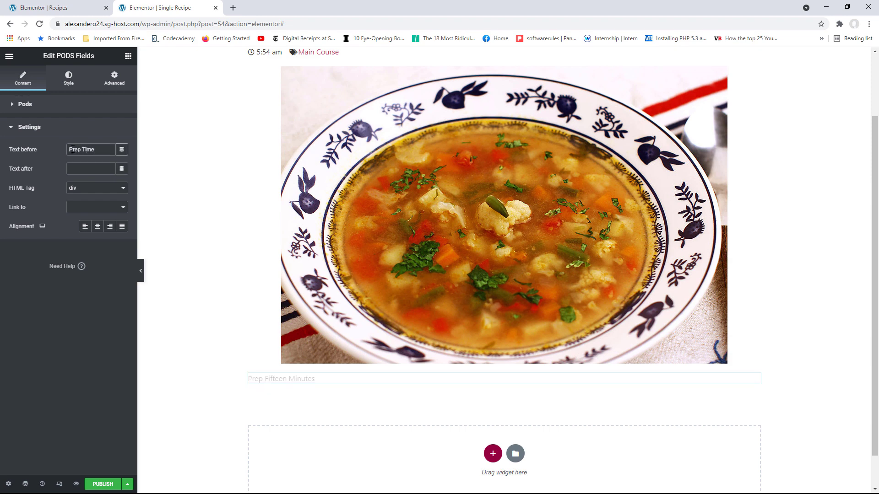
pyautogui.write(':')
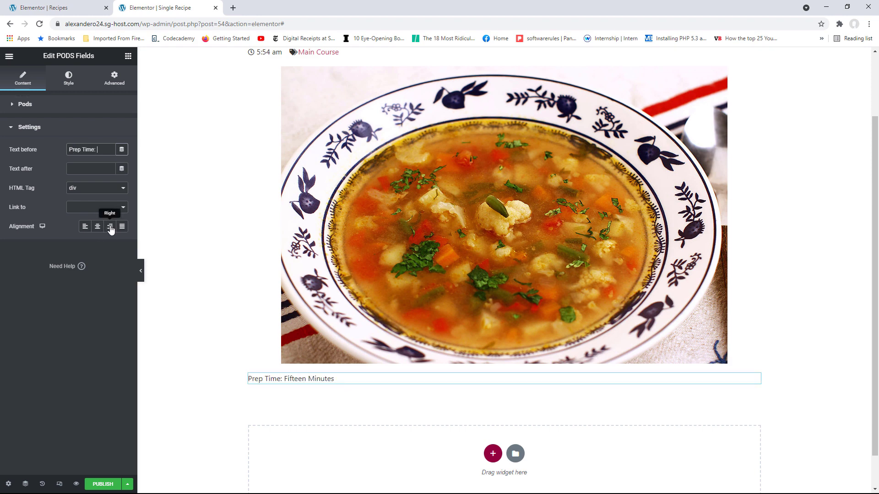
pyautogui.click(28, 128)
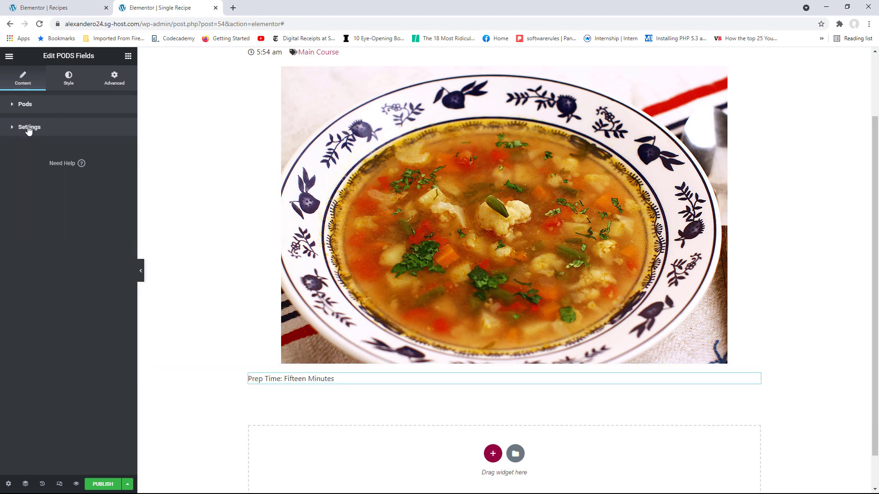
# Add a second PODS Fields widget below the Prep Time line, showing the Cook Time [text] field
pyautogui.click(128, 56)
pyautogui.scroll(-15, 100, 393)
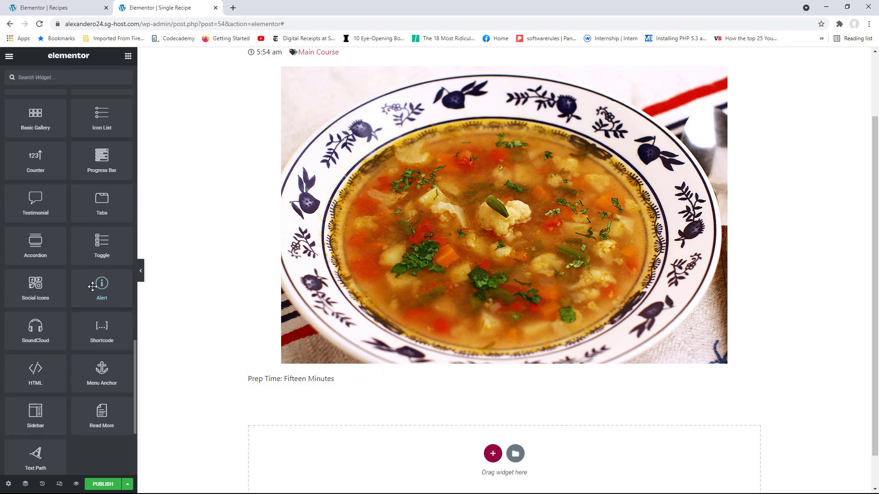
pyautogui.moveTo(36, 423); pyautogui.dragTo(293, 386)
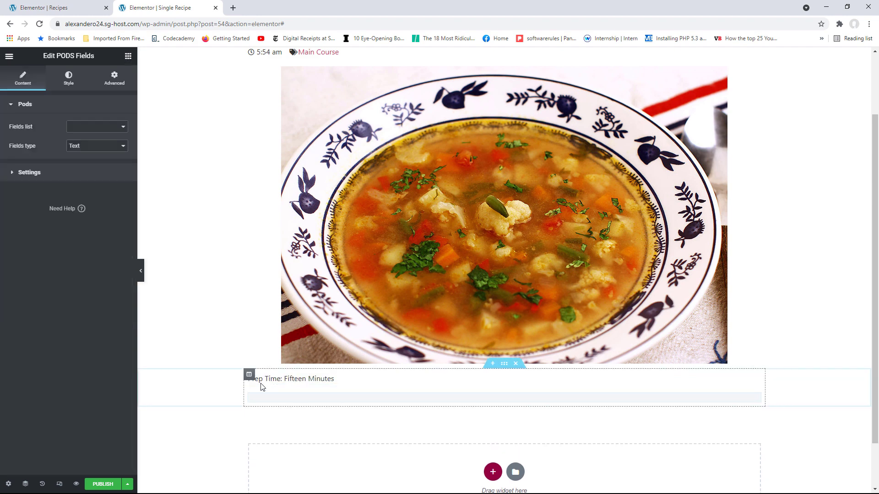
pyautogui.click(87, 127)
pyautogui.click(96, 151)
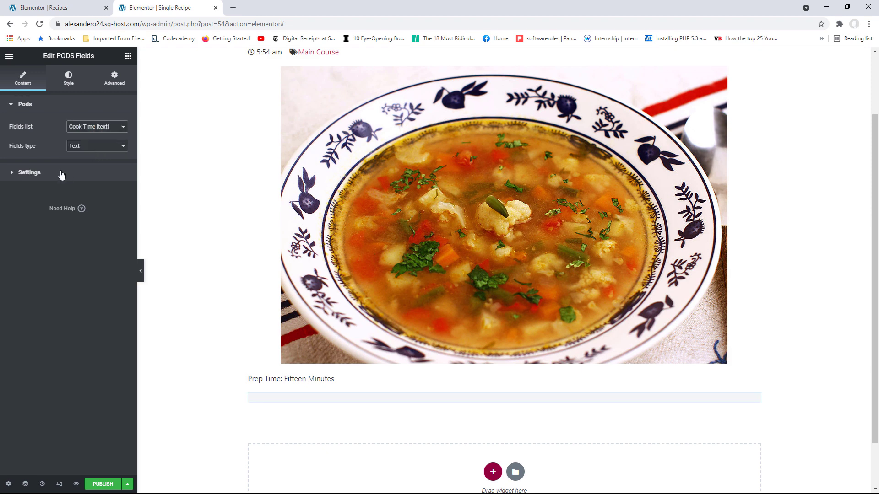
# Set the text before the Cook Time field to "Cook Time:"
pyautogui.click(44, 178)
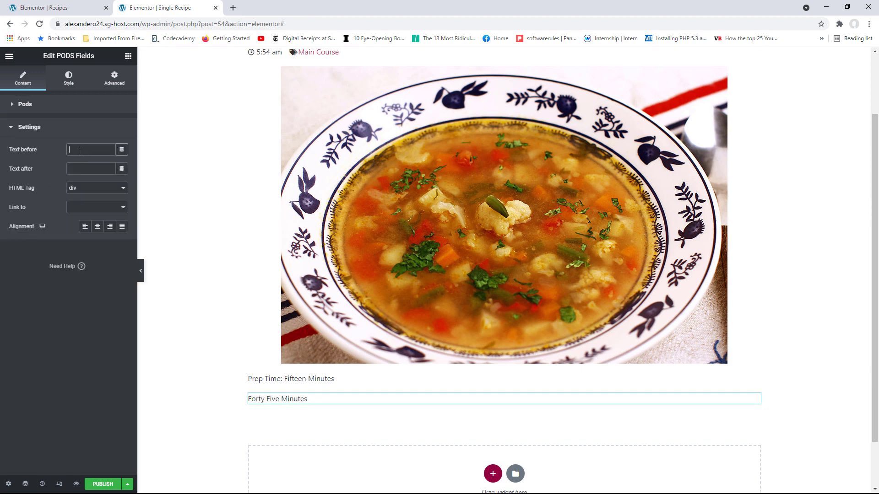
pyautogui.write('Cook T')
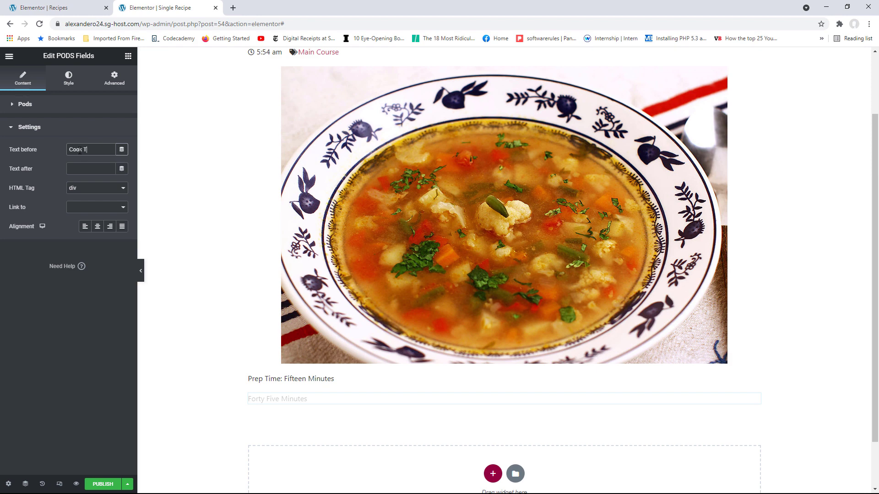
pyautogui.write('ime:')
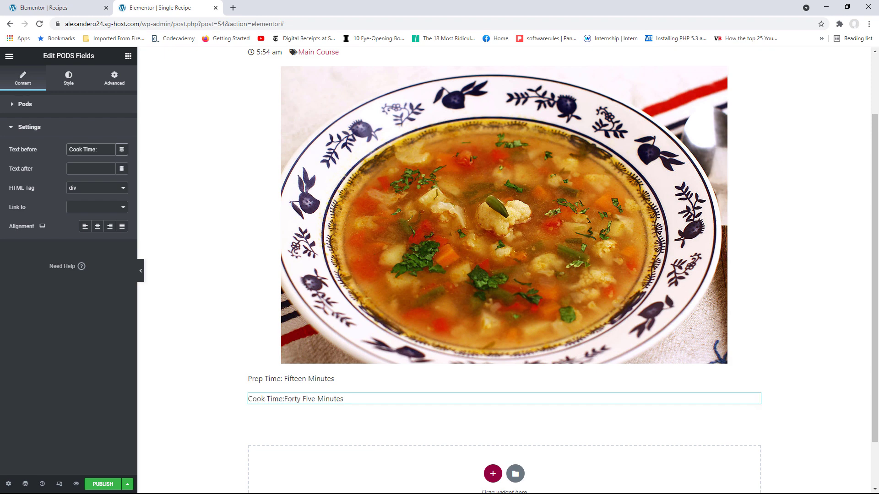
# Add a PODS Gallery widget below the Cook Time line, showing the Gallery field
pyautogui.click(128, 59)
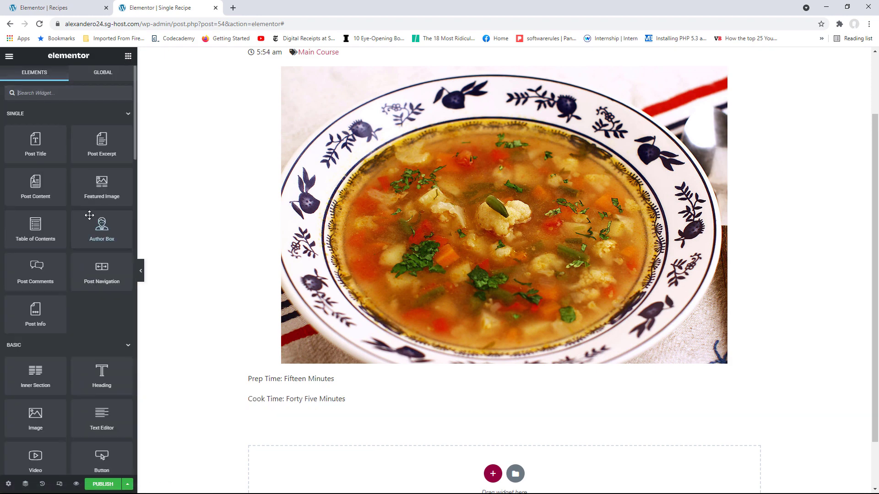
pyautogui.scroll(-10, 90, 215)
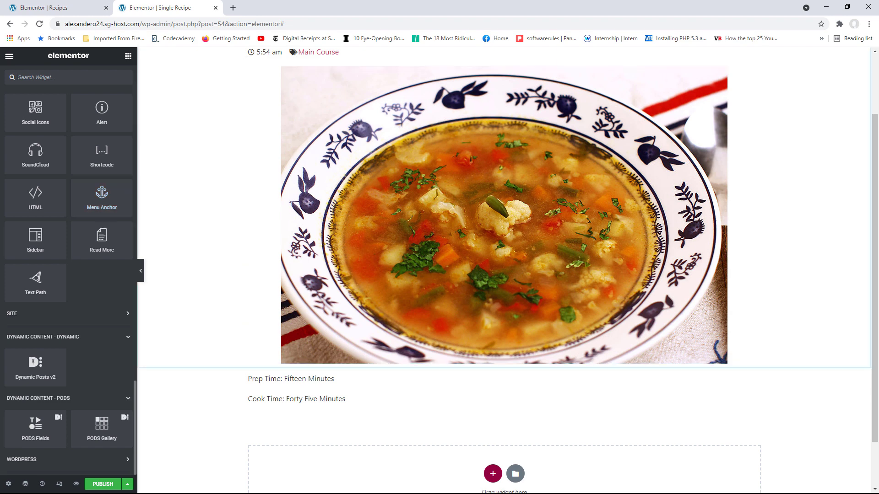
pyautogui.scroll(-1, 345, 421)
pyautogui.moveTo(115, 437); pyautogui.dragTo(322, 349)
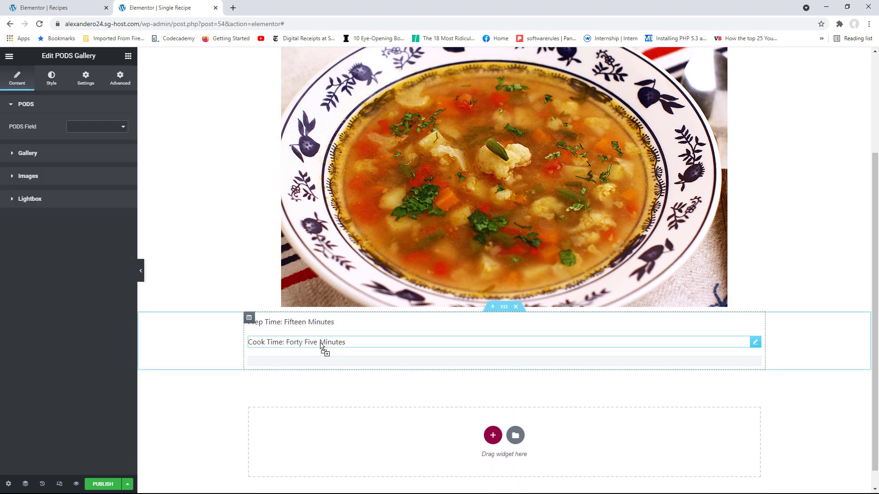
pyautogui.click(94, 129)
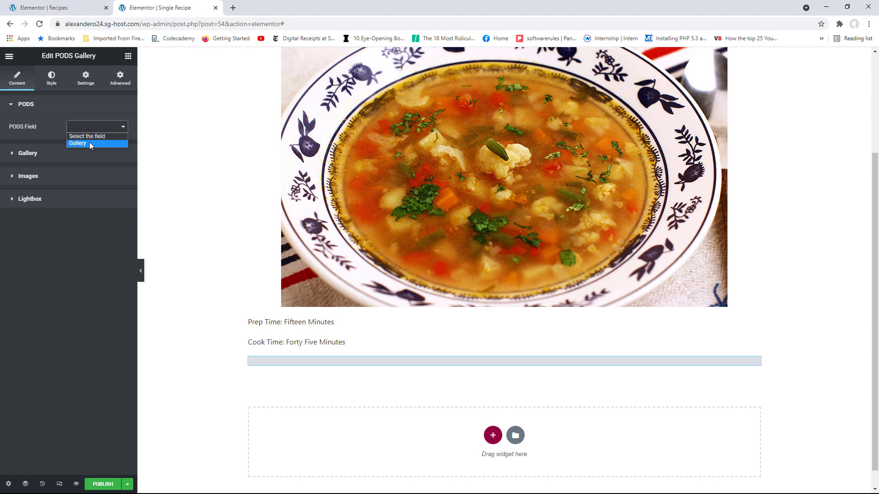
pyautogui.click(90, 144)
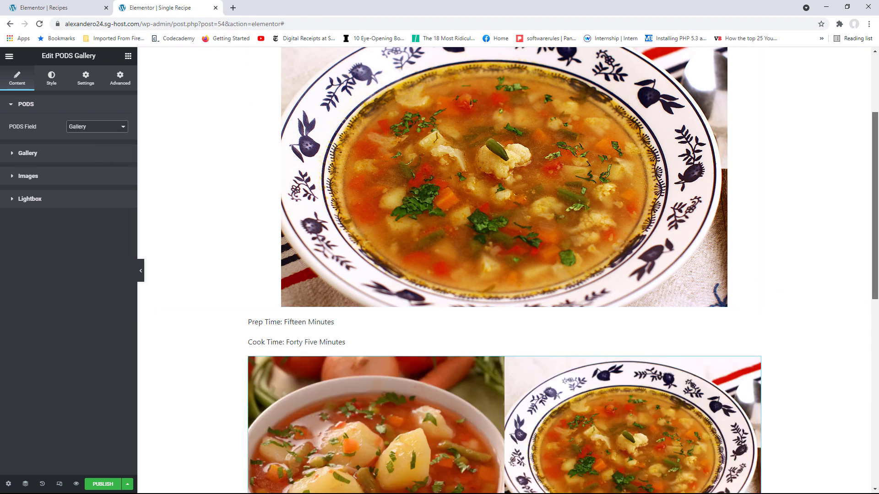
# Try the Row gallery type and switch the gallery back to Grid
pyautogui.moveTo(875, 253); pyautogui.dragTo(874, 280)
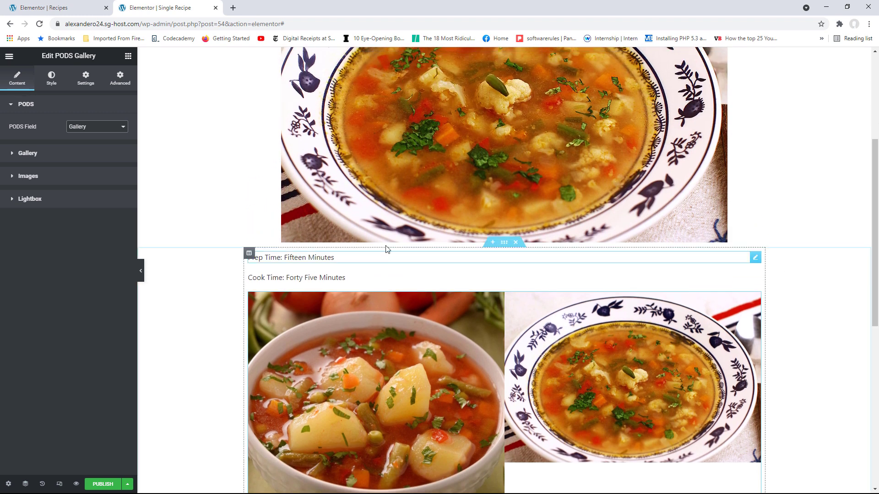
pyautogui.click(29, 154)
pyautogui.click(90, 157)
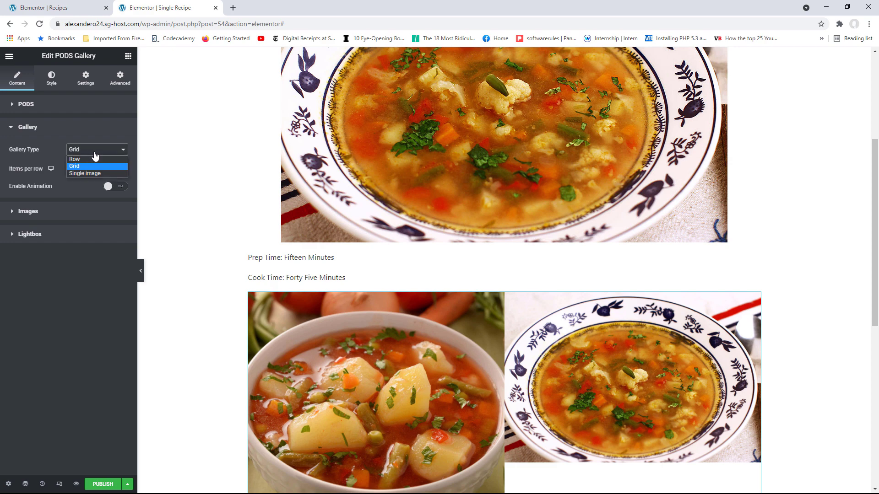
pyautogui.click(89, 158)
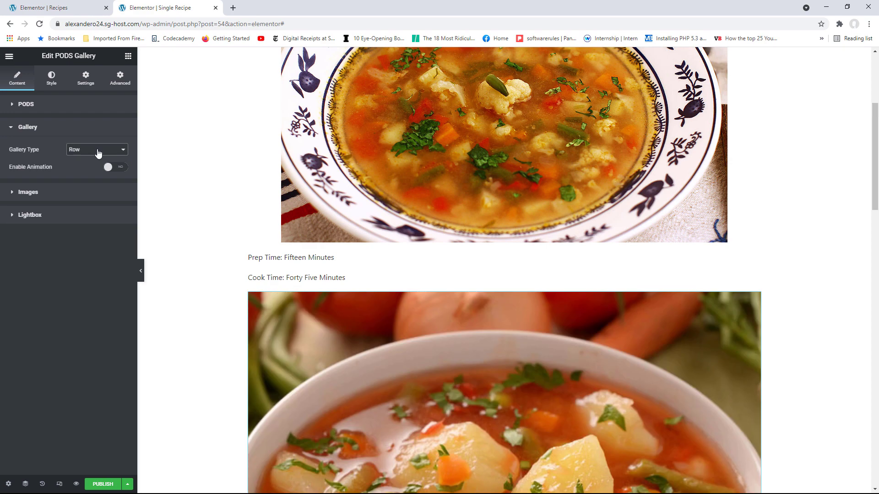
pyautogui.click(96, 151)
pyautogui.click(91, 166)
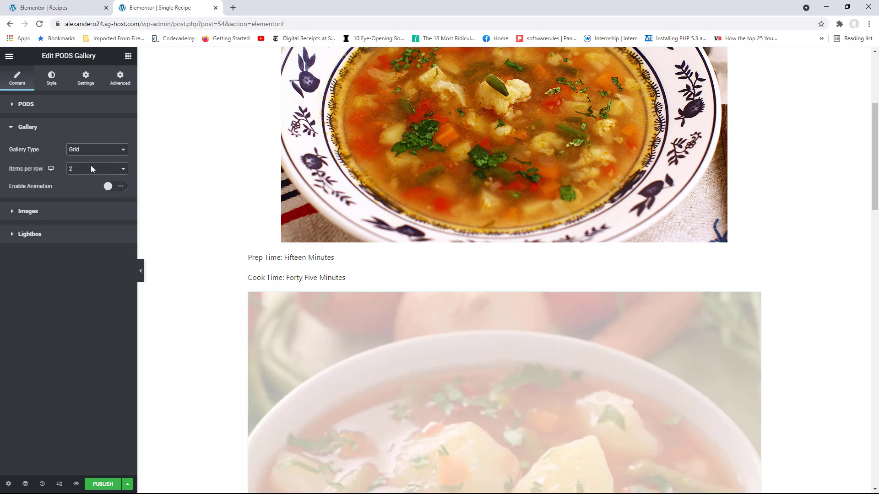
# Set the gallery to 3 items per row and enable its animation with the Slide In Right effect
pyautogui.click(85, 170)
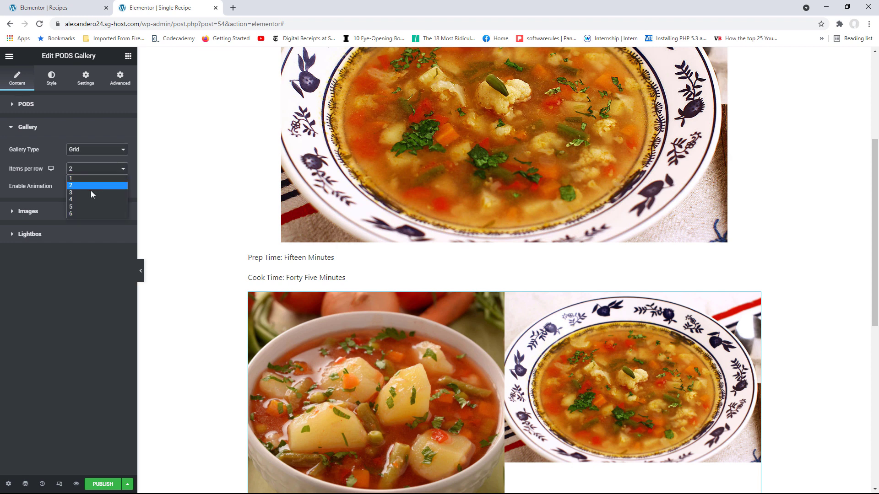
pyautogui.click(85, 192)
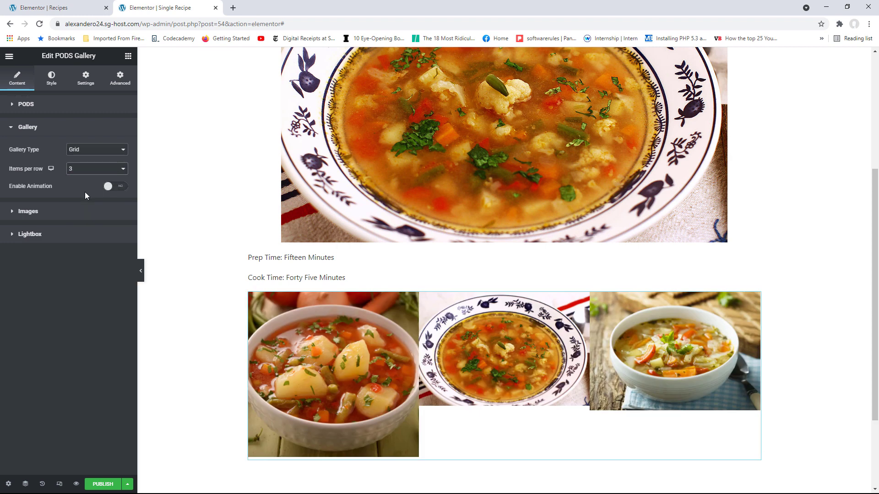
pyautogui.click(120, 188)
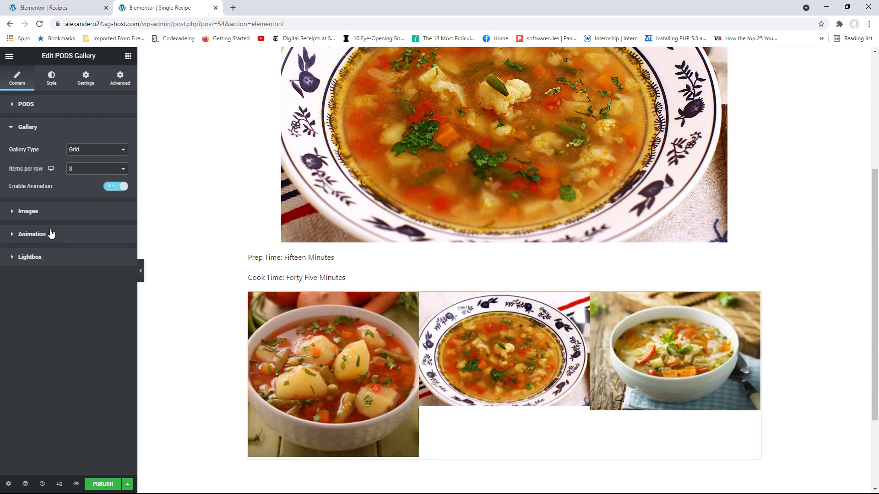
pyautogui.click(16, 235)
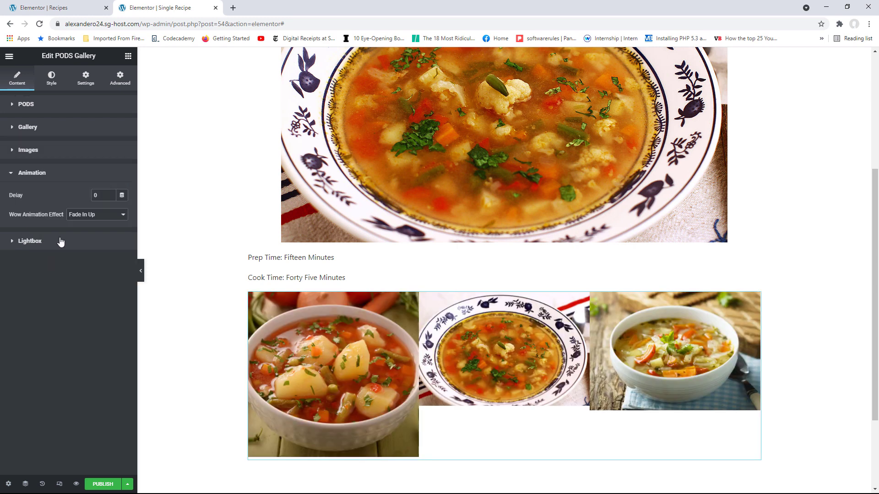
pyautogui.click(102, 216)
pyautogui.click(95, 344)
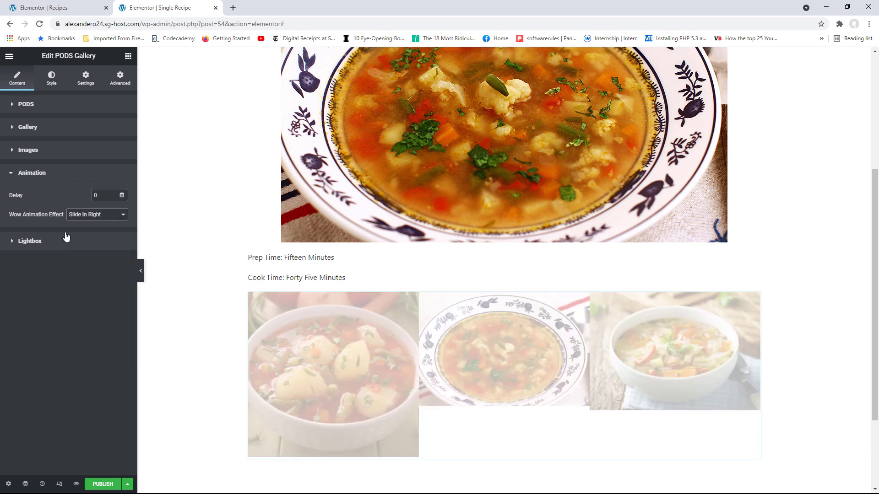
# Set the gallery's image size to Medium - 300 x 300 and open its lightbox settings
pyautogui.click(28, 150)
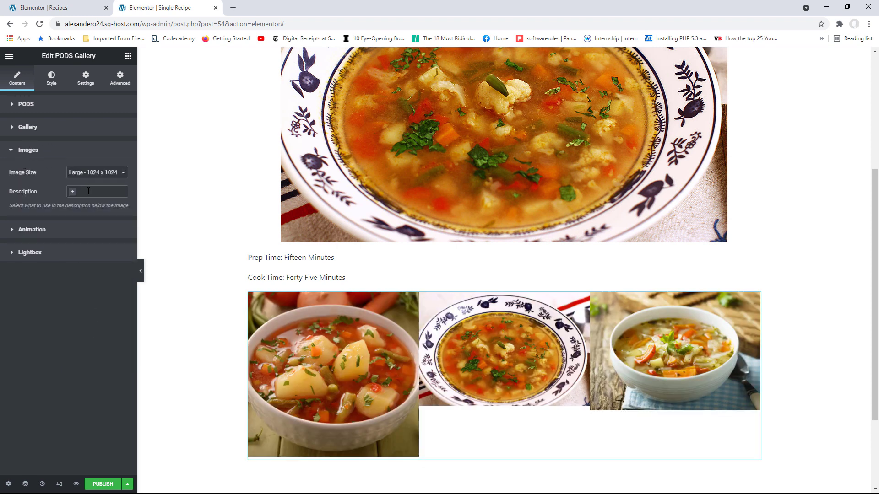
pyautogui.click(98, 173)
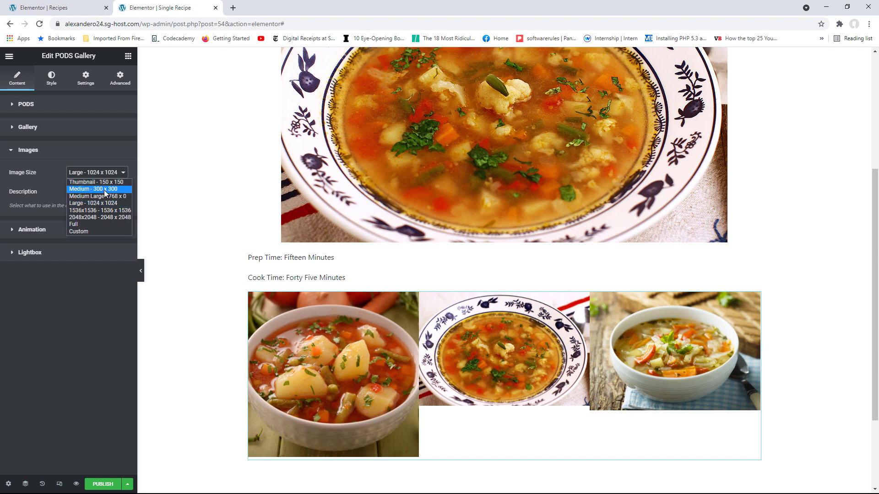
pyautogui.click(104, 189)
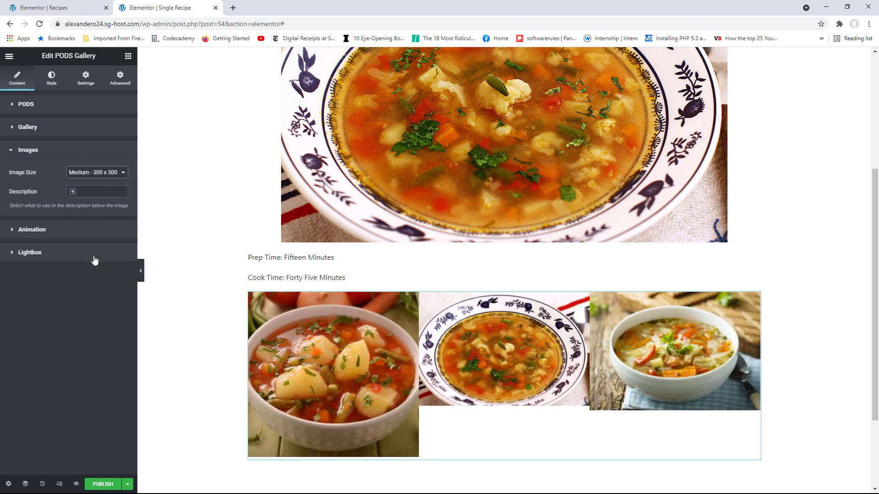
pyautogui.click(43, 253)
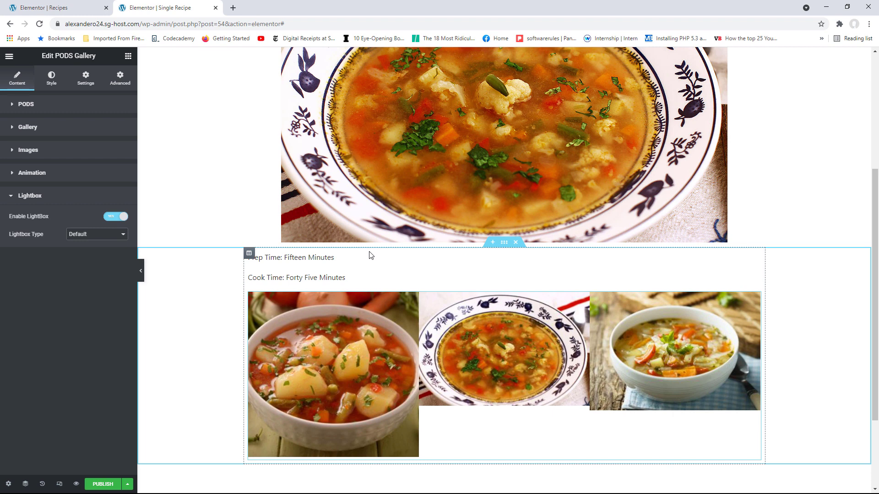
# Add a PODS Fields widget below the gallery, showing the Directions [wysiwyg] field
pyautogui.click(128, 59)
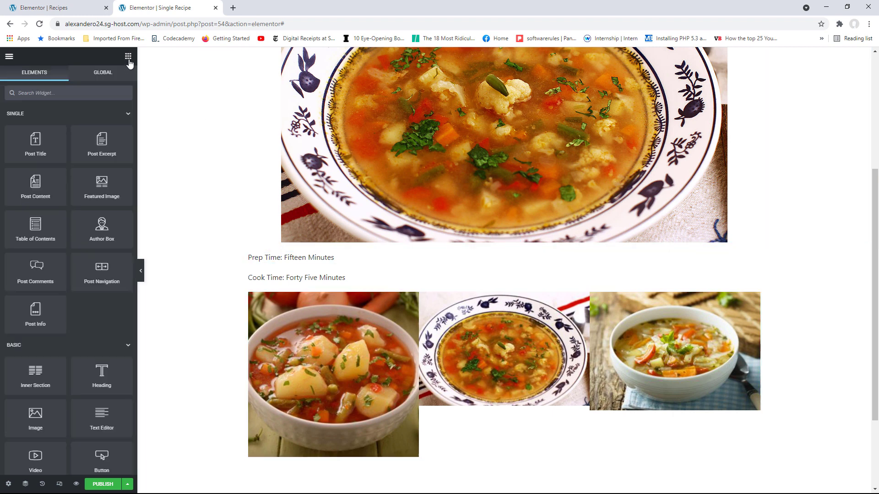
pyautogui.scroll(-15, 124, 270)
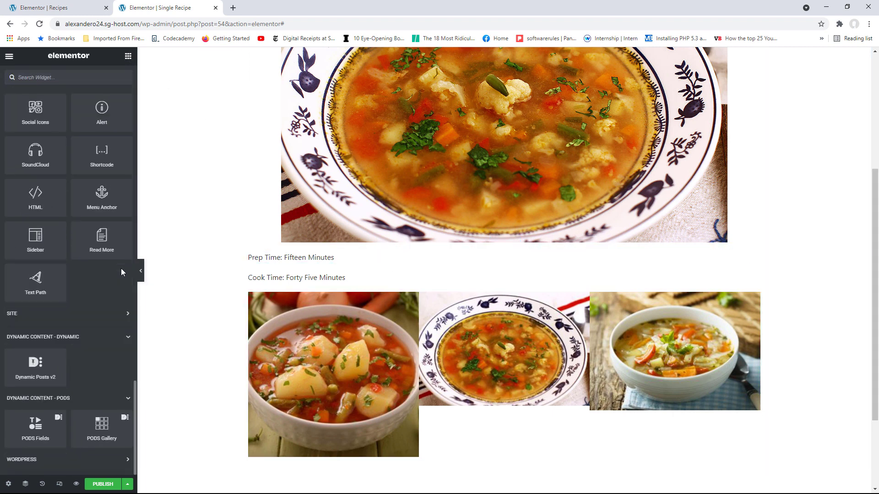
pyautogui.moveTo(877, 295); pyautogui.dragTo(877, 362)
pyautogui.moveTo(39, 428); pyautogui.dragTo(413, 423)
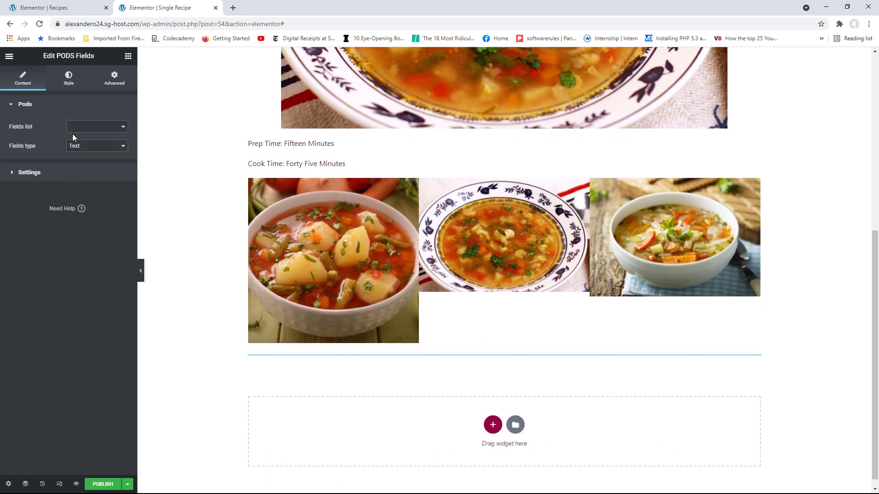
pyautogui.click(90, 128)
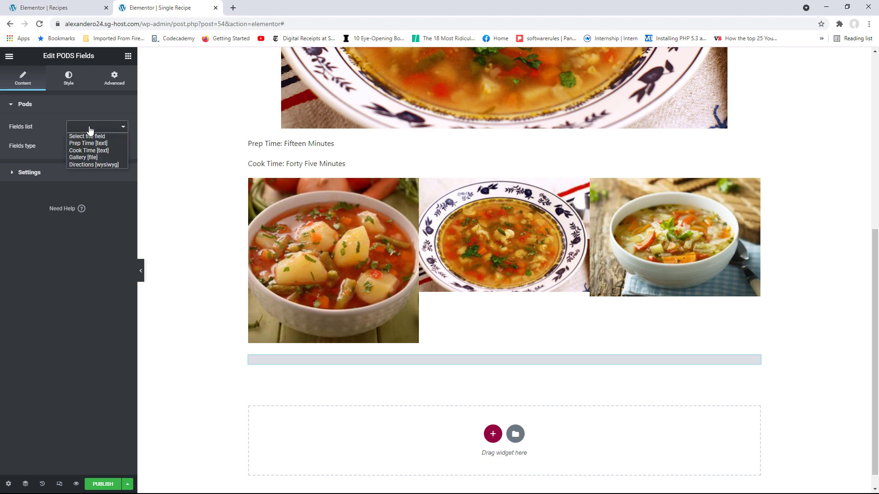
pyautogui.click(104, 164)
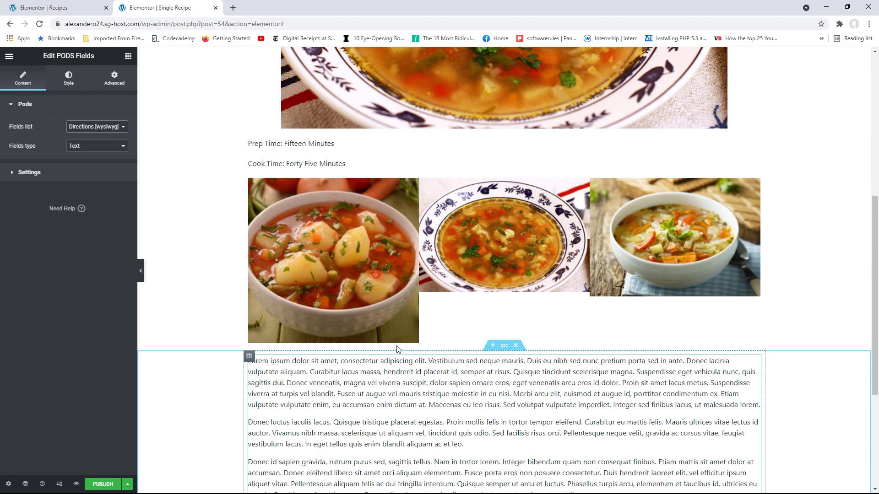
# Publish the template with a display condition that includes all Recipes
pyautogui.scroll(7, 640, 339)
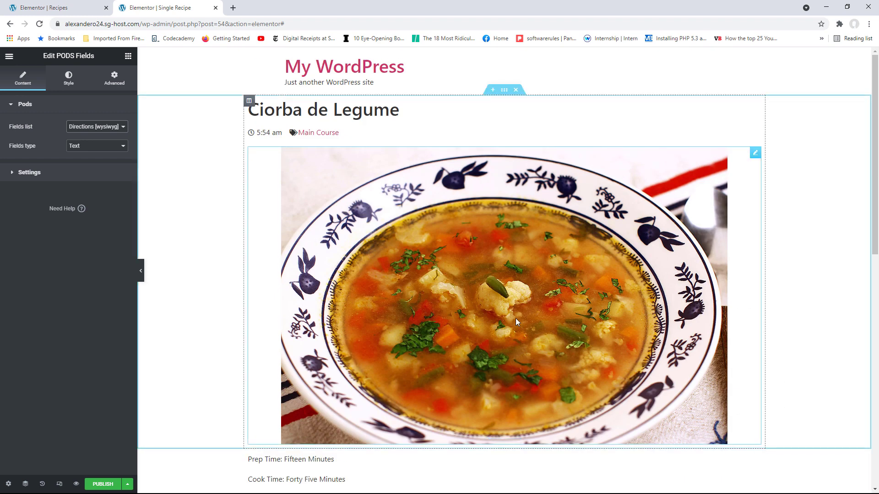
pyautogui.click(104, 484)
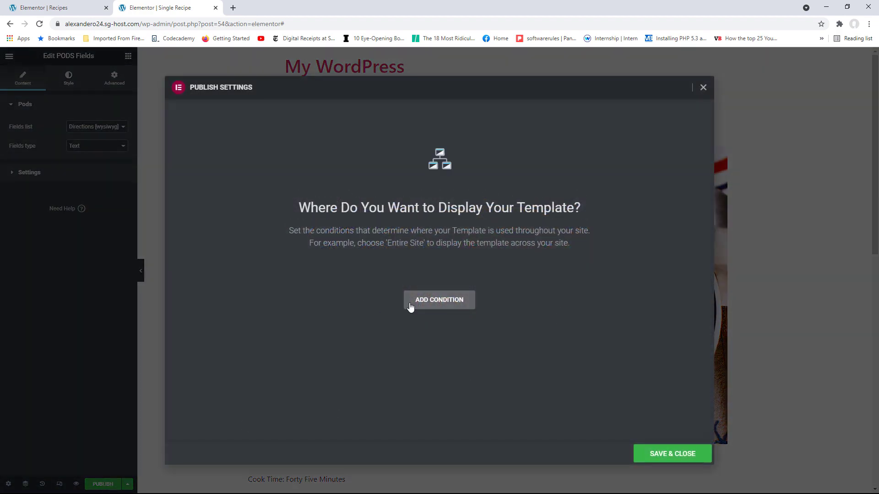
pyautogui.click(447, 306)
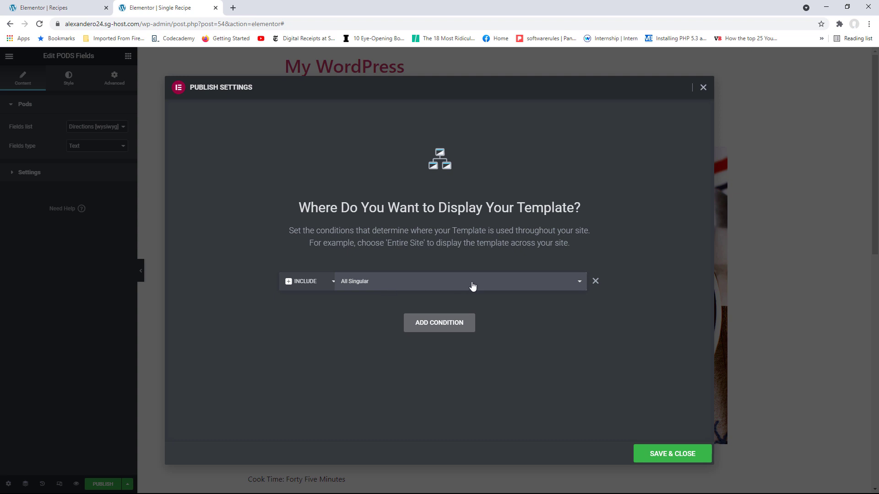
pyautogui.click(538, 284)
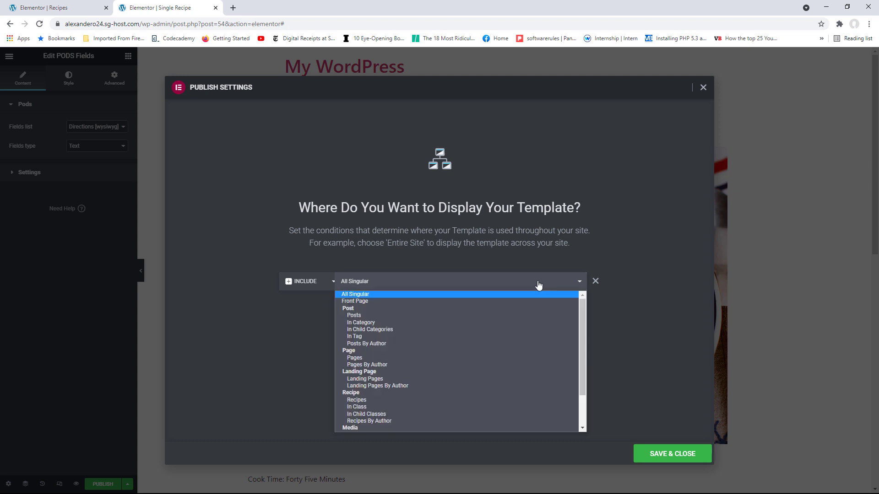
pyautogui.click(357, 400)
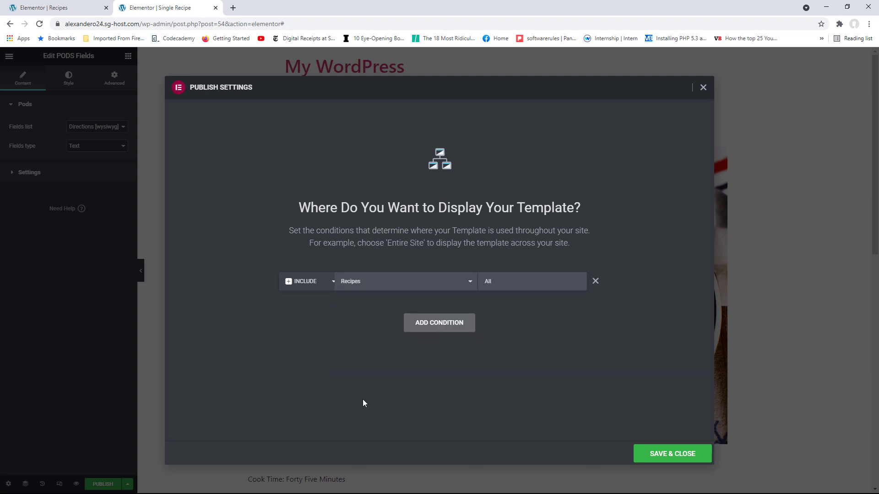
pyautogui.click(665, 456)
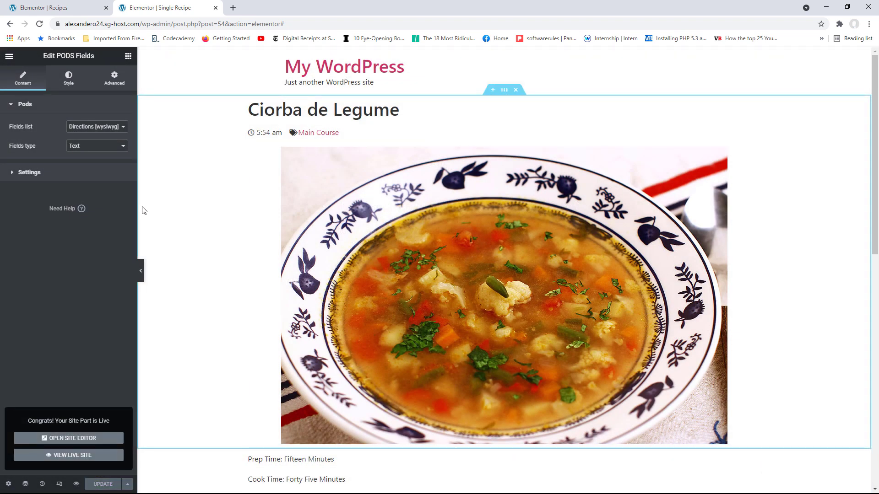
# Exit to the WordPress dashboard and view the live Ciorba de Legume recipe page to check the template's layout
pyautogui.click(9, 56)
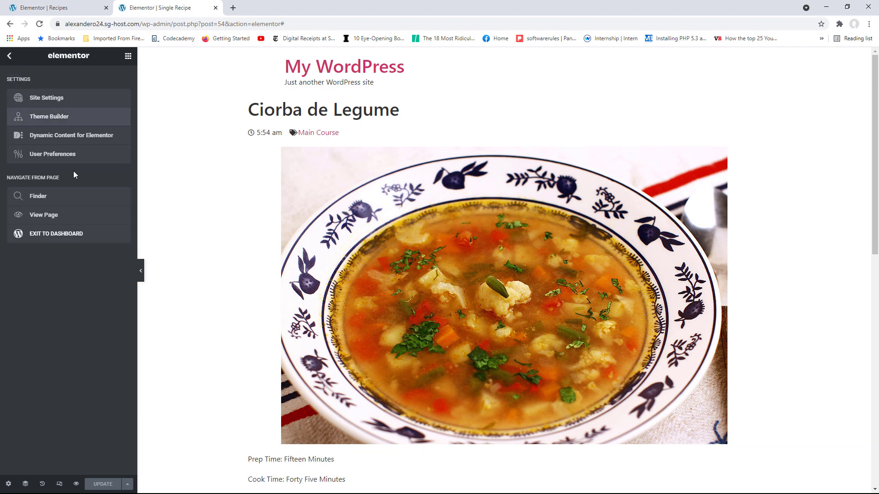
pyautogui.click(62, 237)
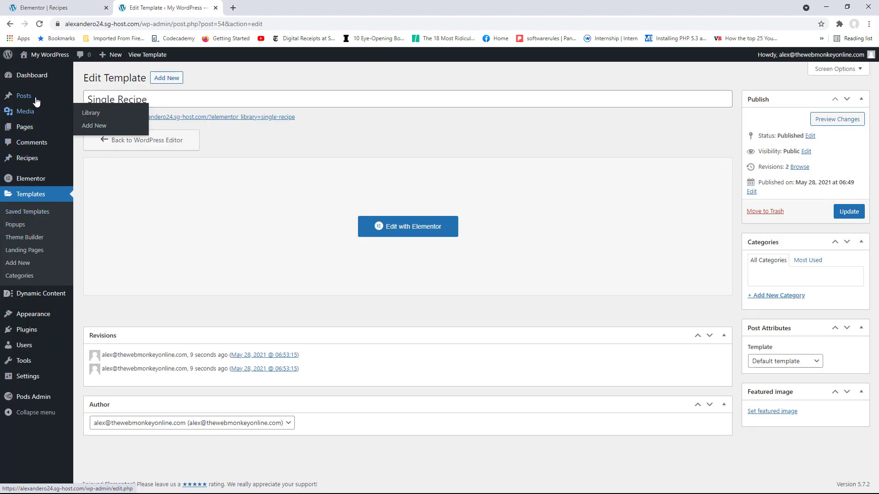
pyautogui.moveTo(44, 161)
pyautogui.click(105, 164)
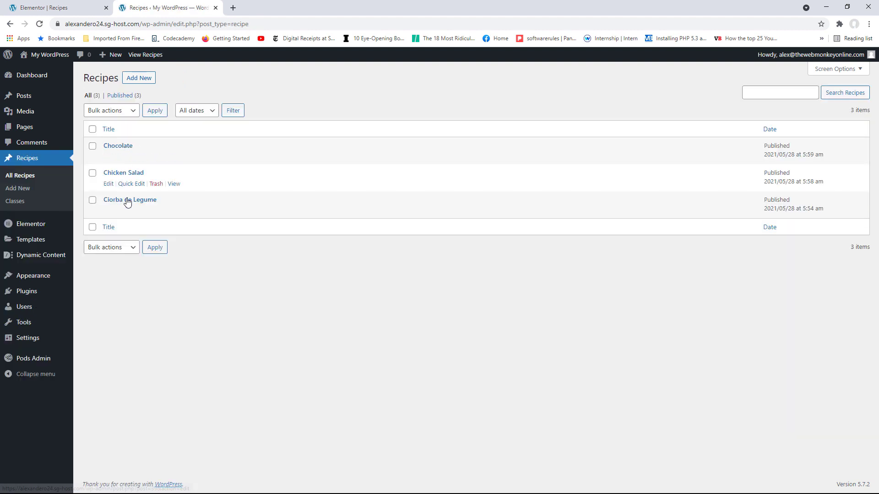
pyautogui.click(174, 212)
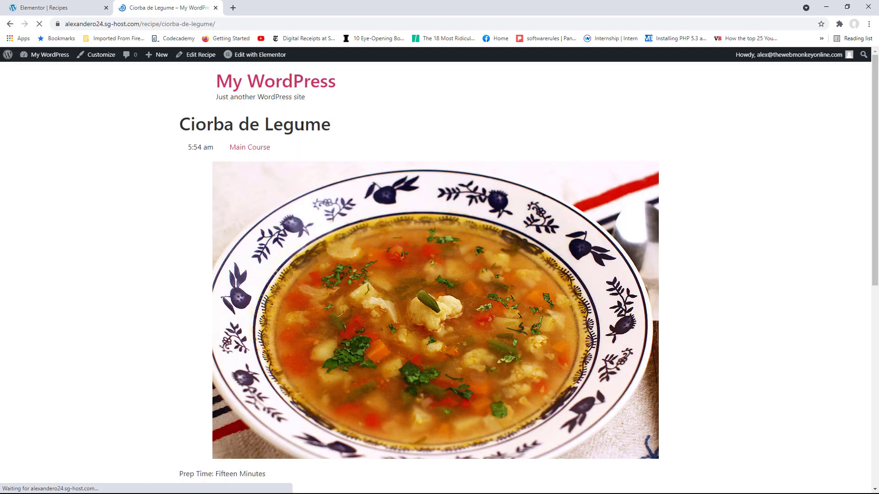
pyautogui.moveTo(871, 111); pyautogui.dragTo(871, 196)
pyautogui.scroll(4, 500, 234)
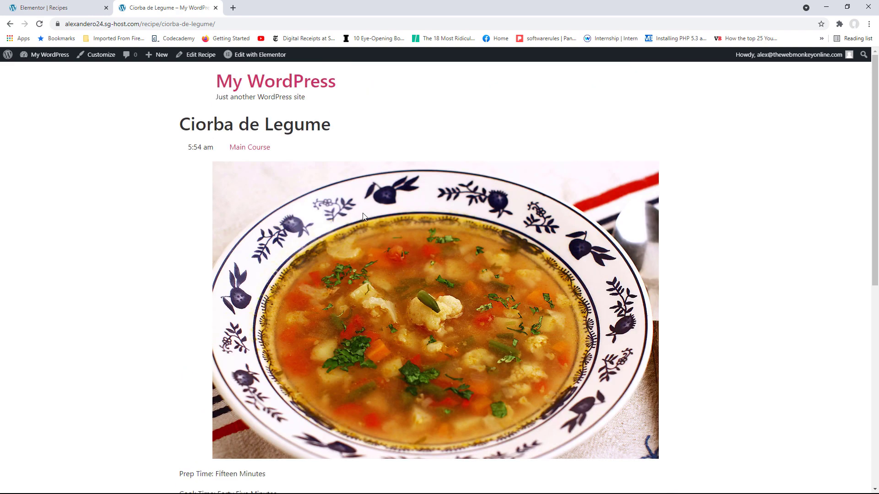
pyautogui.scroll(-8, 553, 216)
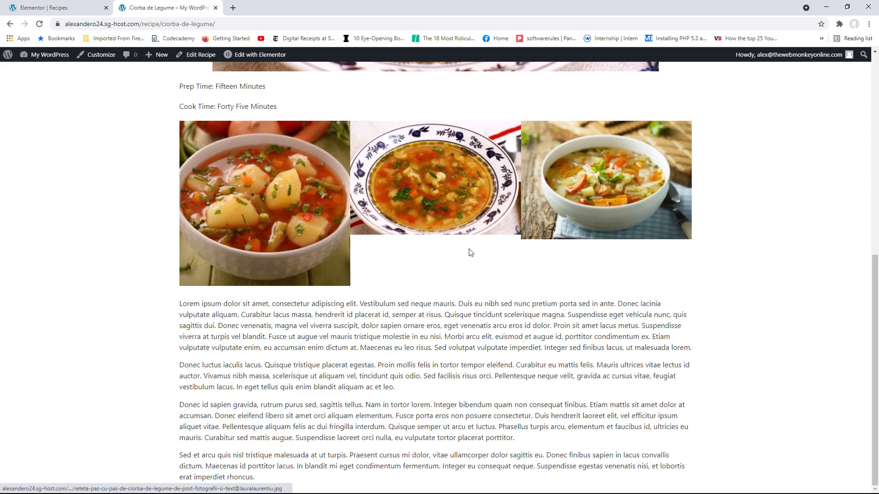
# Review the live Ciorba de Legume page from its title and featured image down to the gallery and directions text
pyautogui.scroll(8, 567, 305)
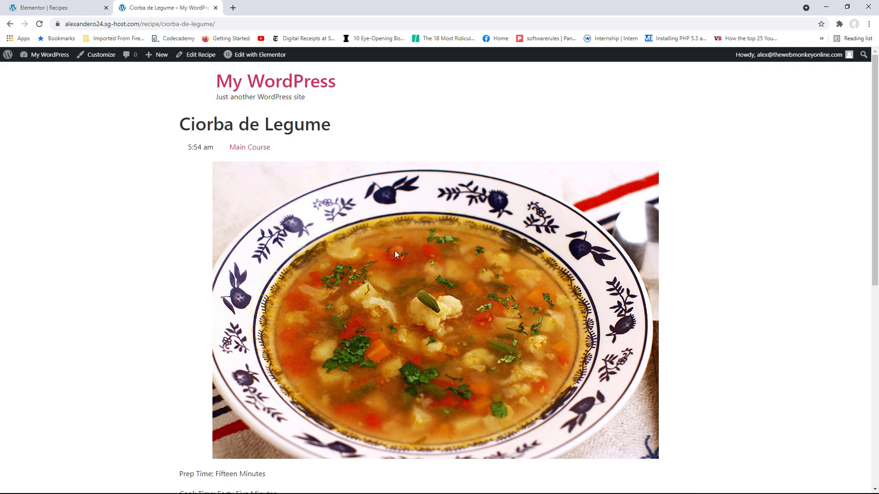
pyautogui.scroll(-8, 372, 242)
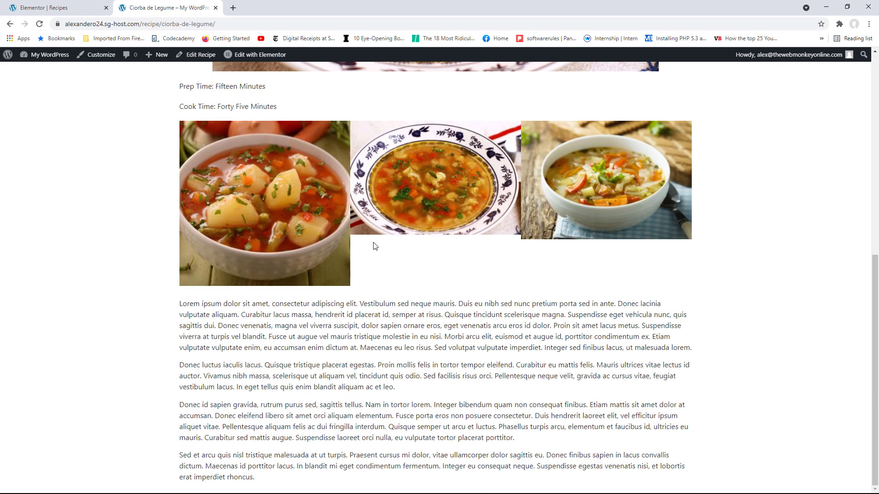
pyautogui.scroll(8, 373, 246)
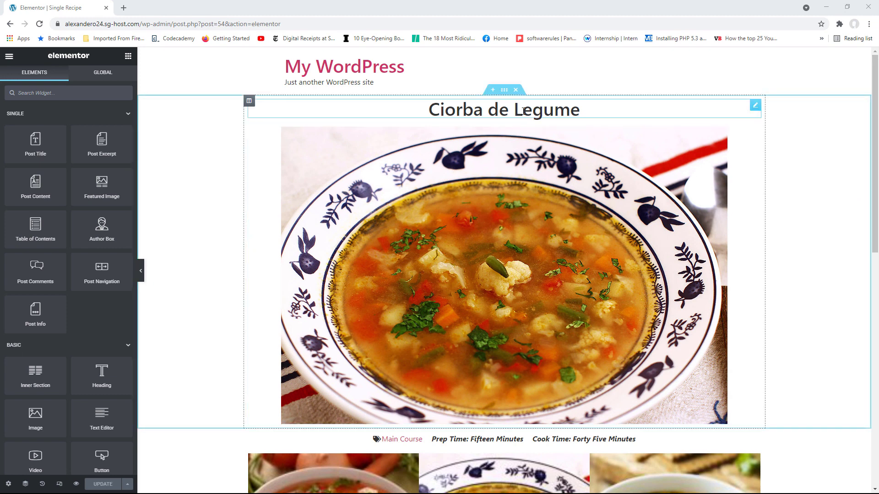
# Examine the restyled Single Recipe template, including its column layout, the PODS Gallery's image settings and the Directions section
pyautogui.moveTo(874, 150); pyautogui.dragTo(876, 227)
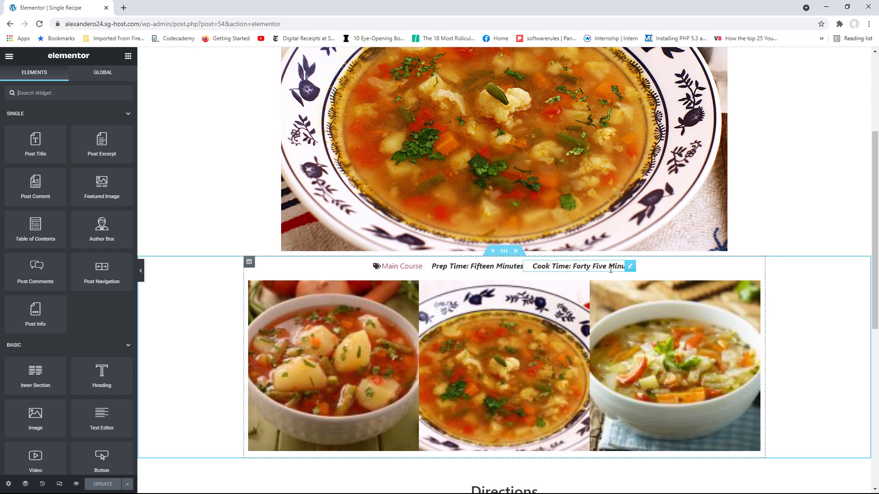
pyautogui.click(249, 263)
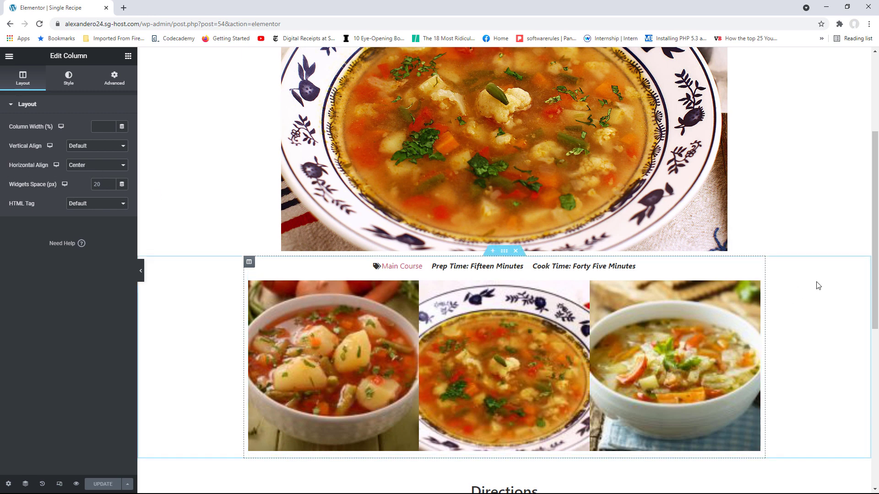
pyautogui.scroll(-2, 875, 265)
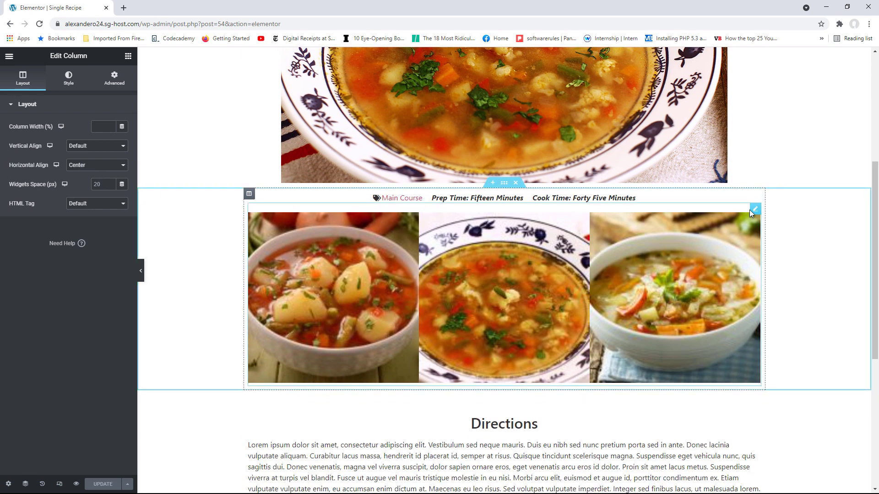
pyautogui.click(755, 211)
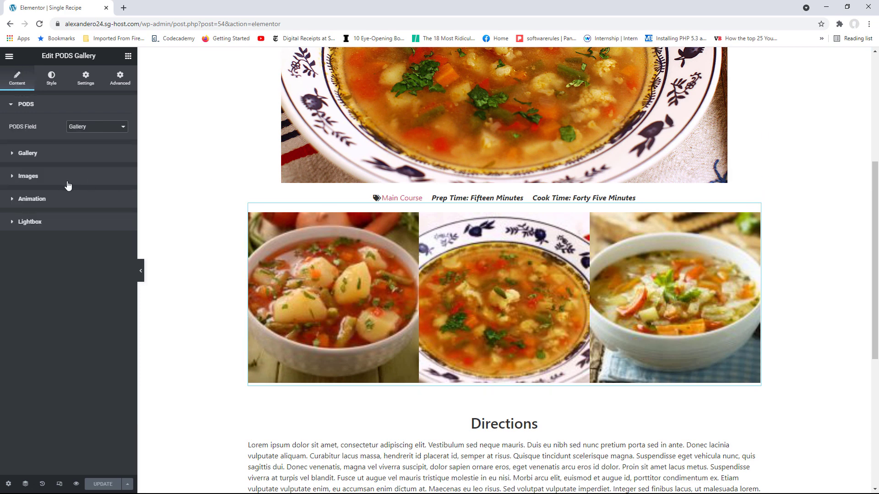
pyautogui.click(34, 177)
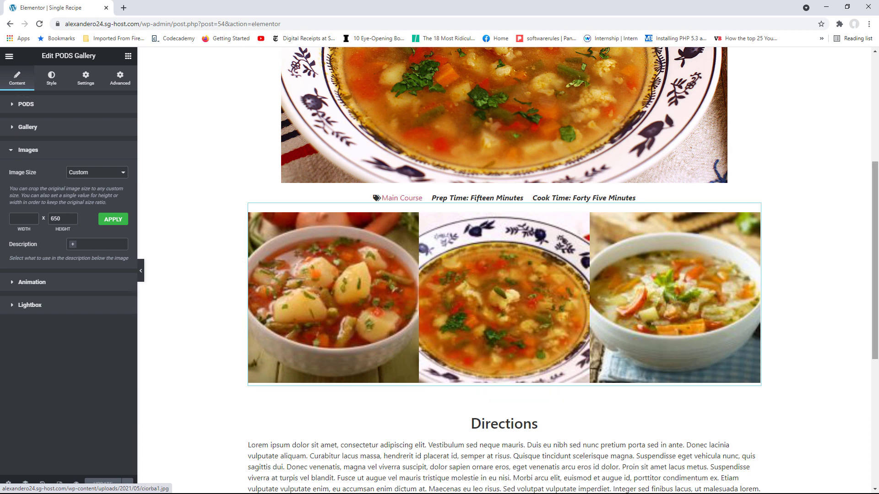
pyautogui.moveTo(873, 267); pyautogui.dragTo(873, 354)
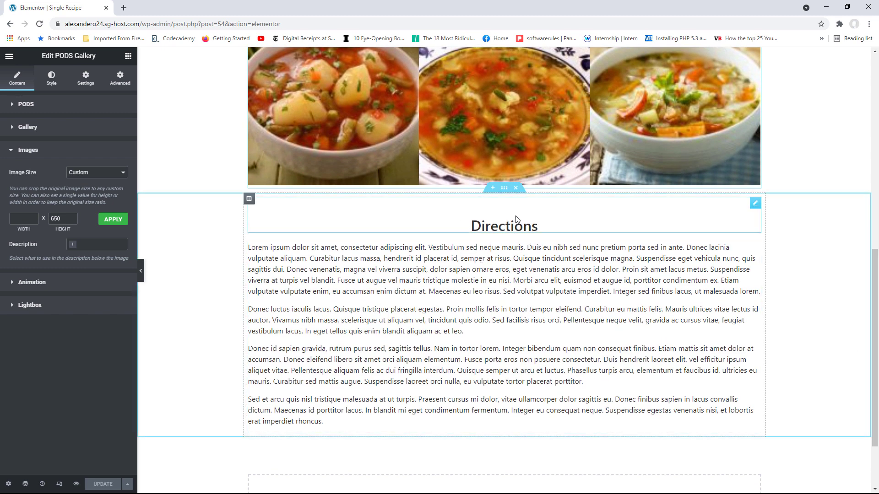
pyautogui.scroll(3, 662, 242)
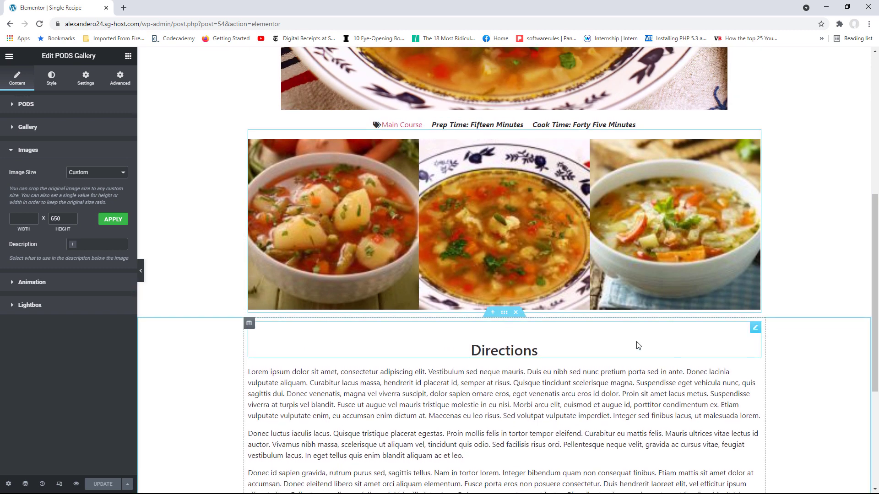
pyautogui.scroll(7, 677, 353)
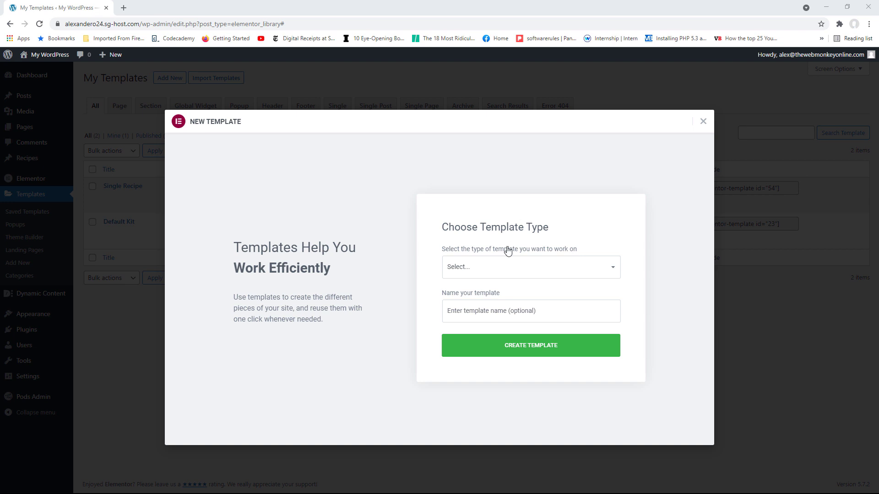
# Create an Archive template named Recipe Archive and dismiss the block library to start from an empty layout
pyautogui.click(506, 268)
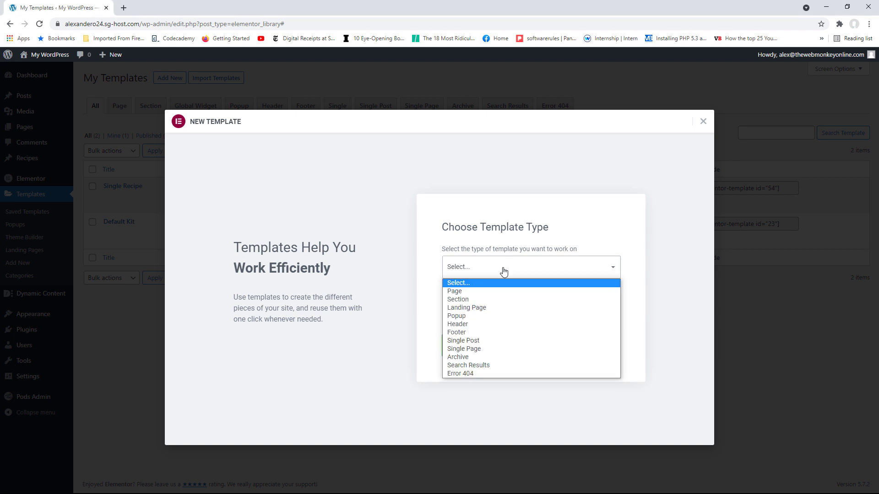
pyautogui.click(478, 359)
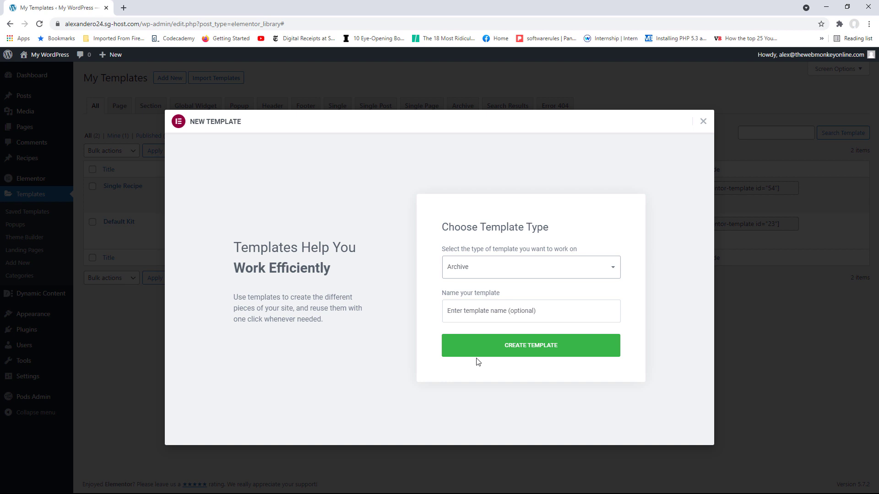
pyautogui.click(475, 312)
pyautogui.write('Recipe Archive')
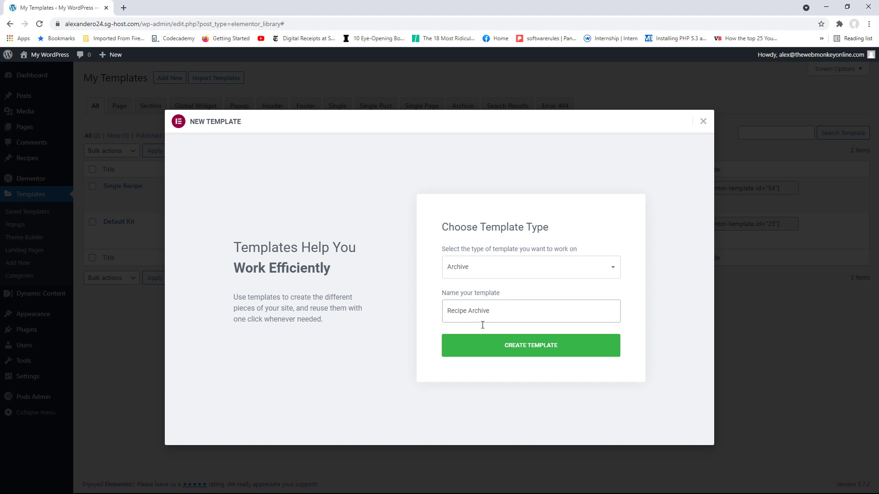
pyautogui.click(518, 348)
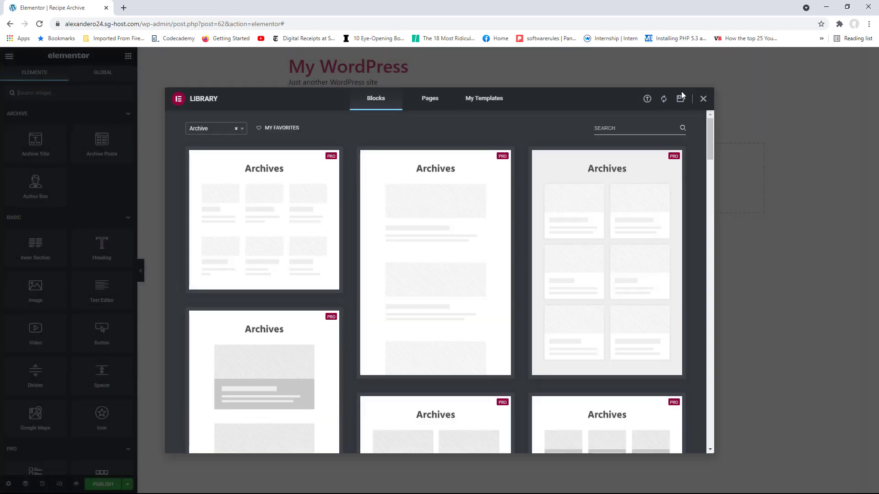
pyautogui.click(702, 99)
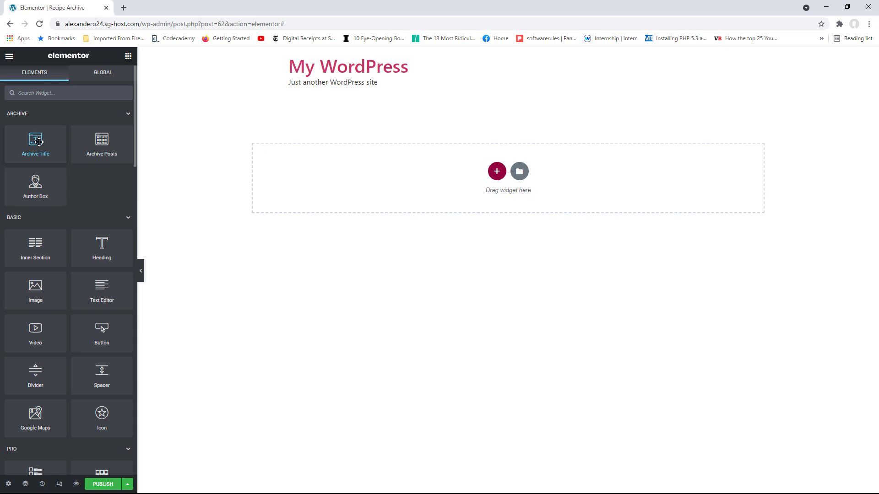
# Add an Archive Title widget to the template and place an Archive Posts widget below it
pyautogui.moveTo(38, 142); pyautogui.dragTo(337, 177)
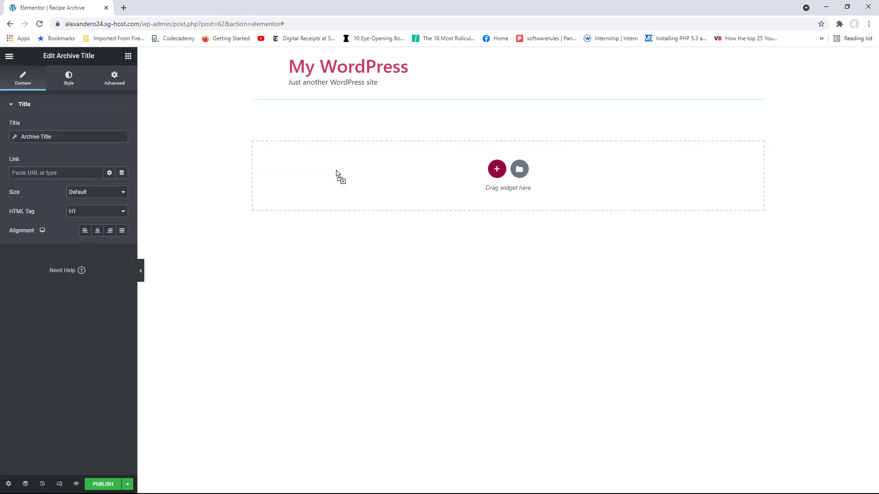
pyautogui.click(128, 56)
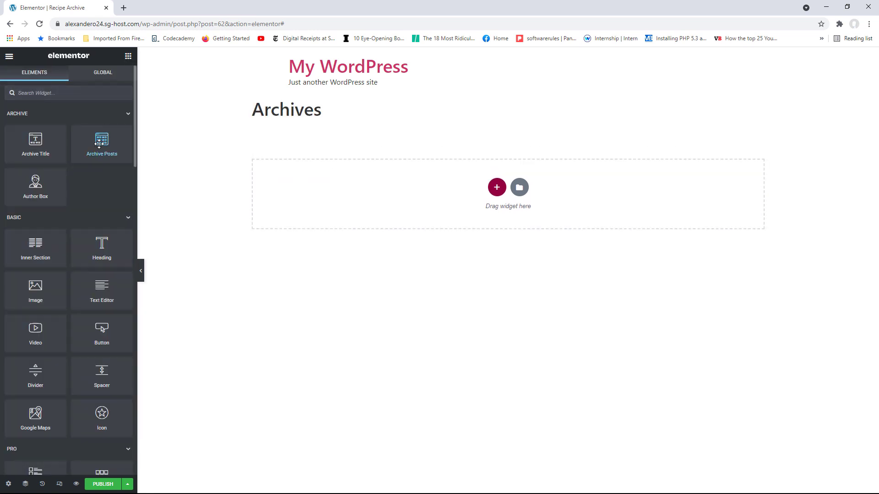
pyautogui.moveTo(100, 144); pyautogui.dragTo(328, 188)
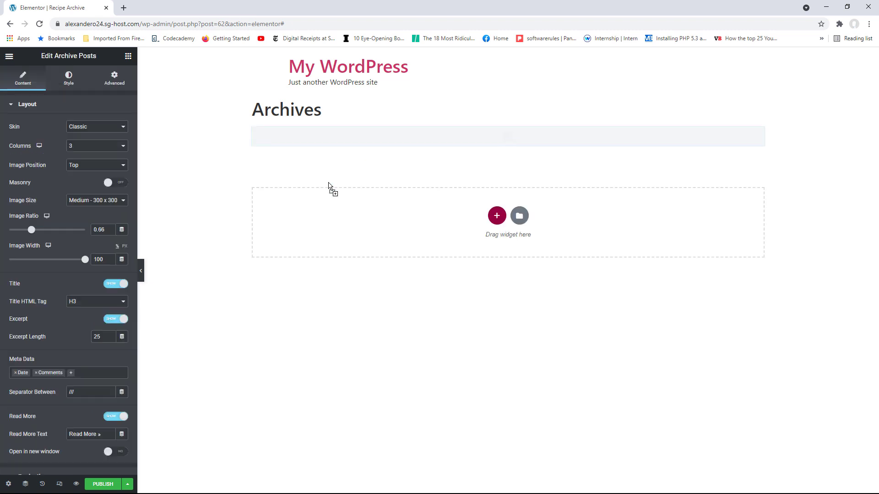
# Set the template's preview settings to show dynamic content as Recipes Archive and apply the preview
pyautogui.click(9, 483)
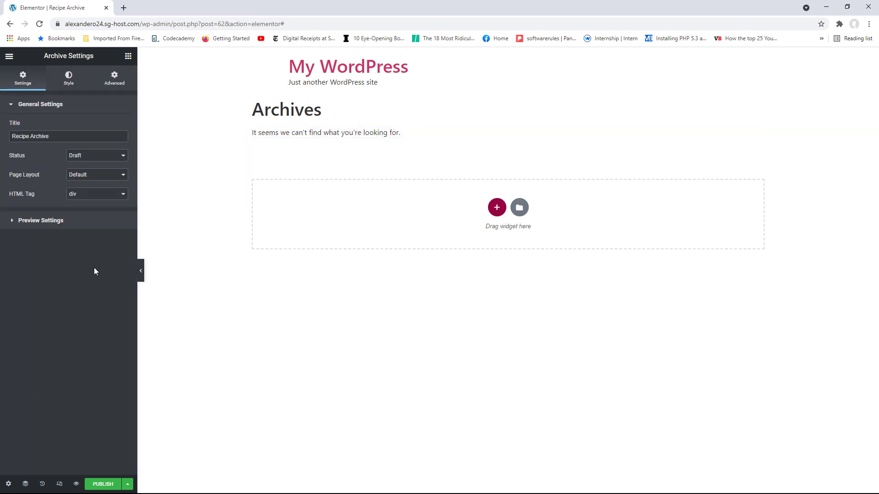
pyautogui.click(58, 221)
pyautogui.click(110, 161)
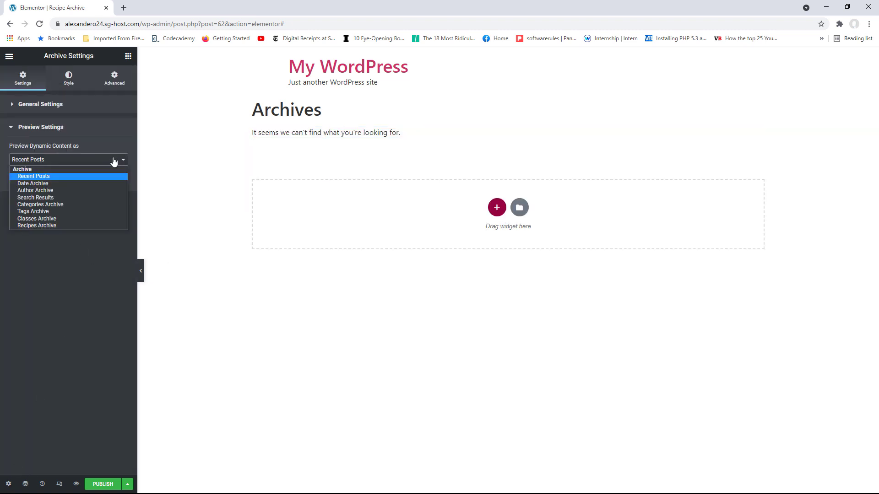
pyautogui.click(56, 225)
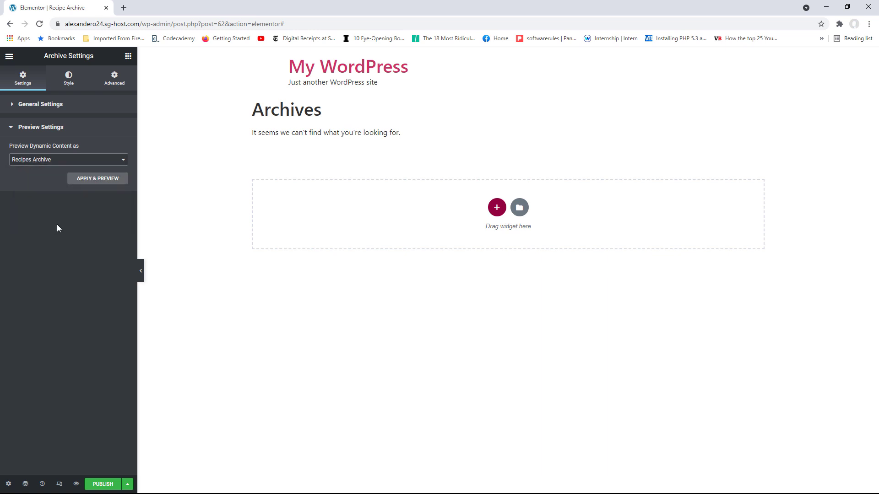
pyautogui.click(103, 179)
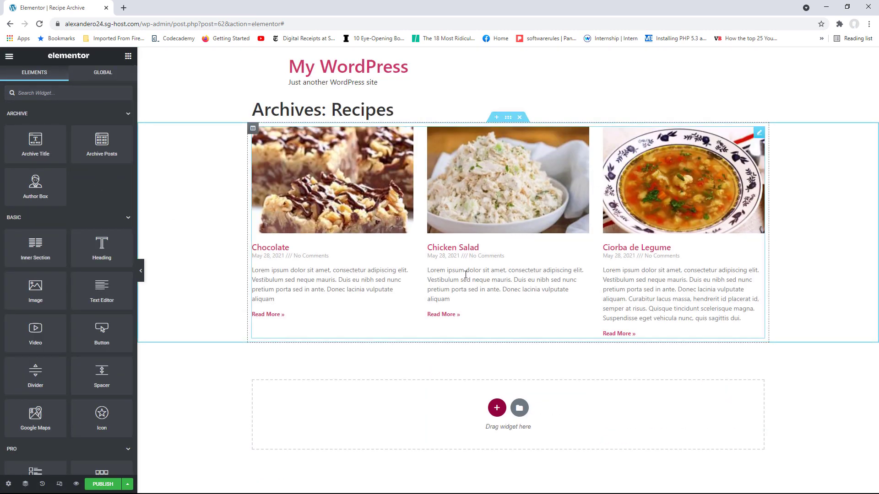
# Publish the Recipe Archive template with a display condition that includes the Recipes Archive
pyautogui.click(103, 484)
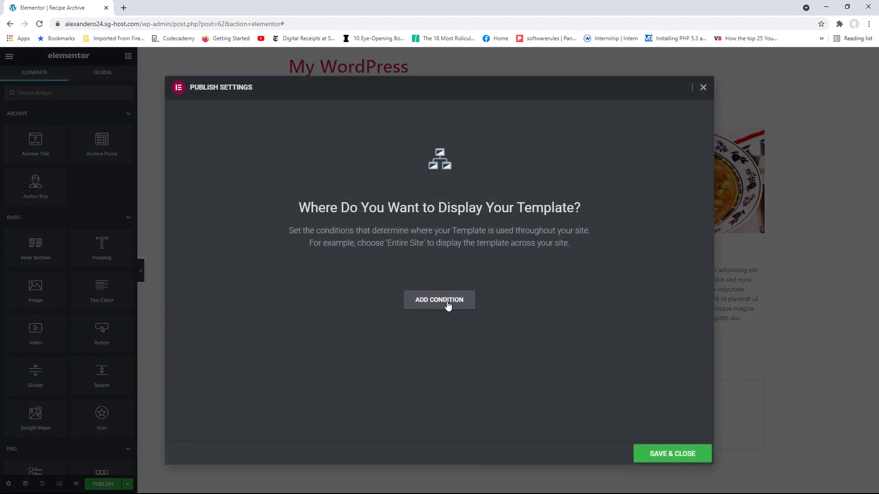
pyautogui.click(449, 302)
pyautogui.click(521, 286)
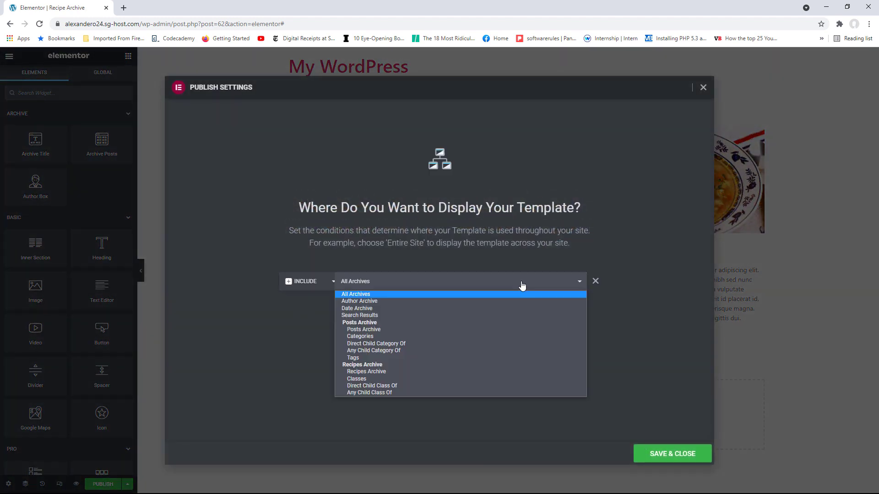
pyautogui.click(378, 372)
pyautogui.click(669, 456)
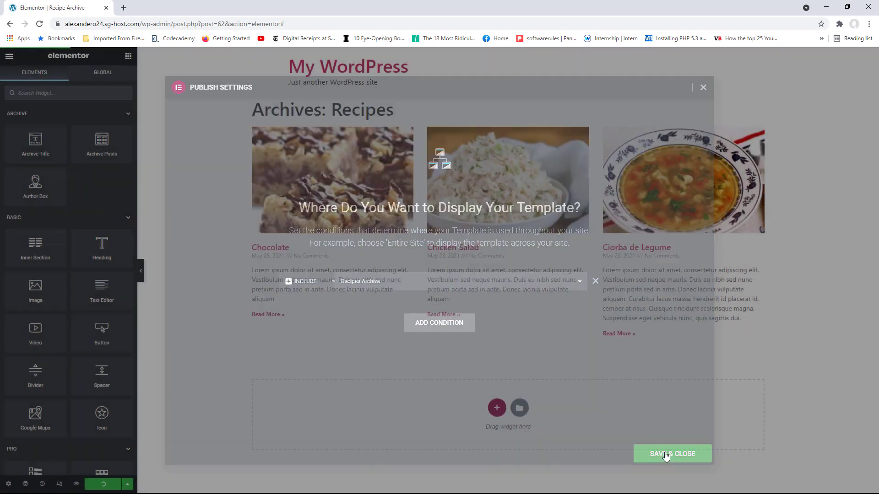